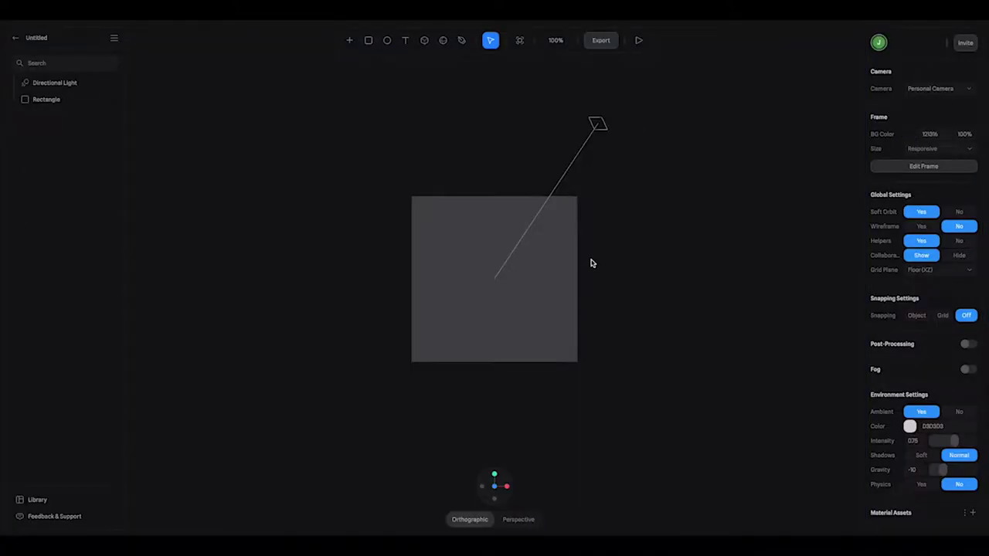
# Delete the default rectangle and turn off the scene helpers
pyautogui.click(508, 289)
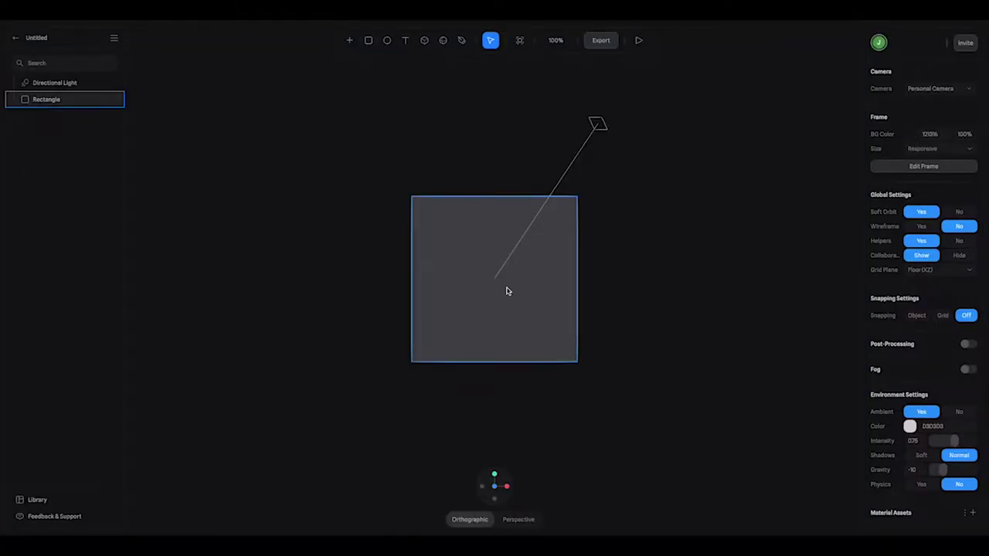
pyautogui.press('Delete')
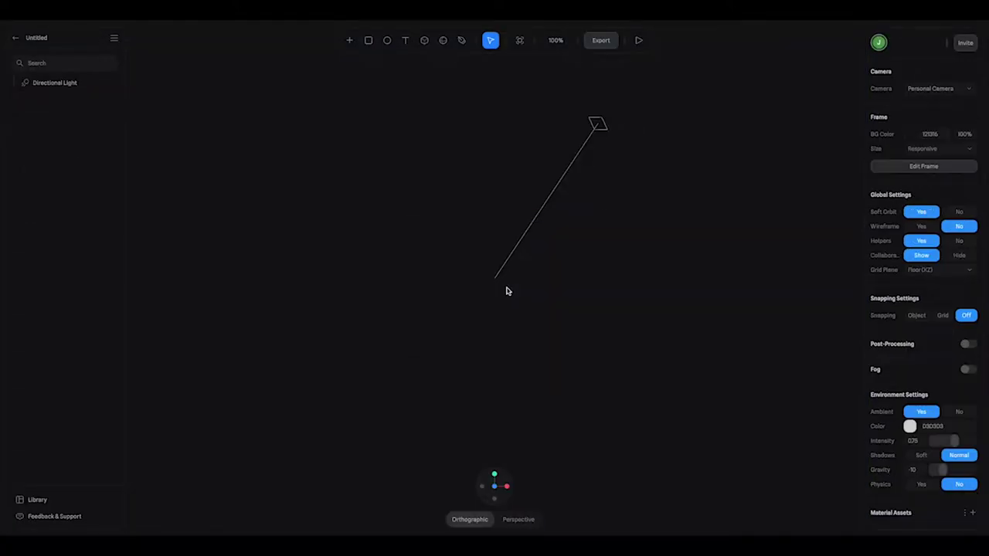
pyautogui.click(955, 242)
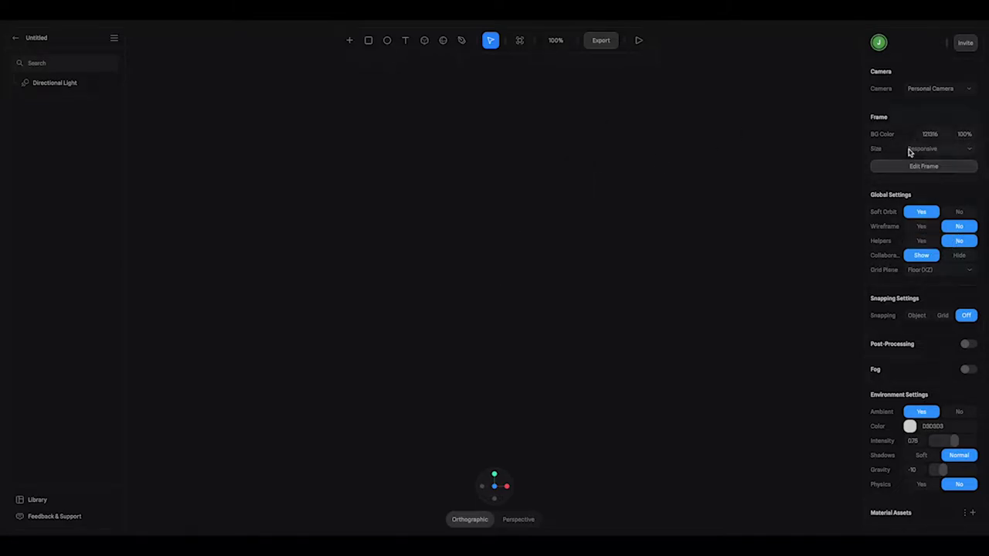
# Set the frame's background colour to a light periwinkle blue
pyautogui.click(906, 134)
pyautogui.moveTo(902, 165); pyautogui.dragTo(894, 164)
pyautogui.click(857, 128)
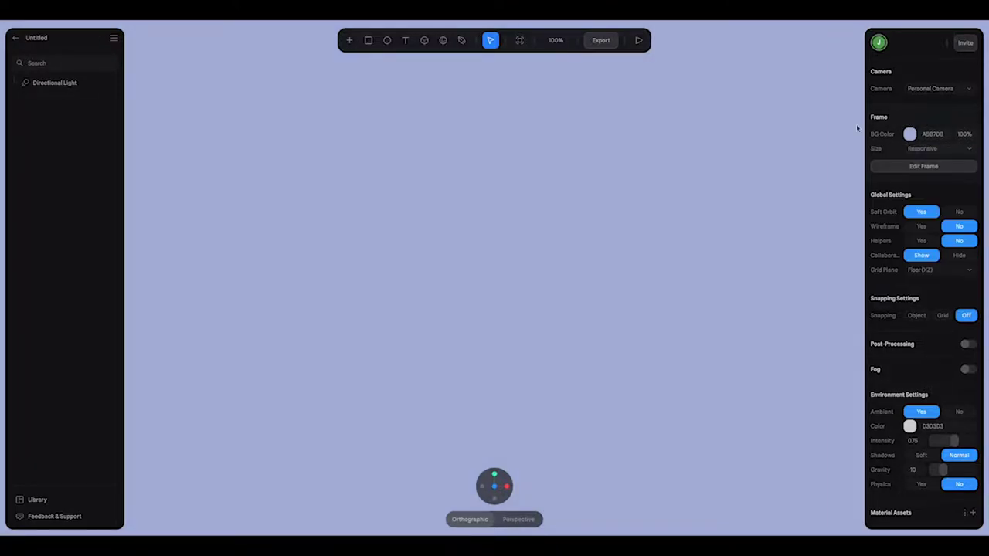
# Create a sphere about 508 units across near the middle of the scene and display its wireframe
pyautogui.click(442, 41)
pyautogui.moveTo(479, 282); pyautogui.dragTo(610, 366)
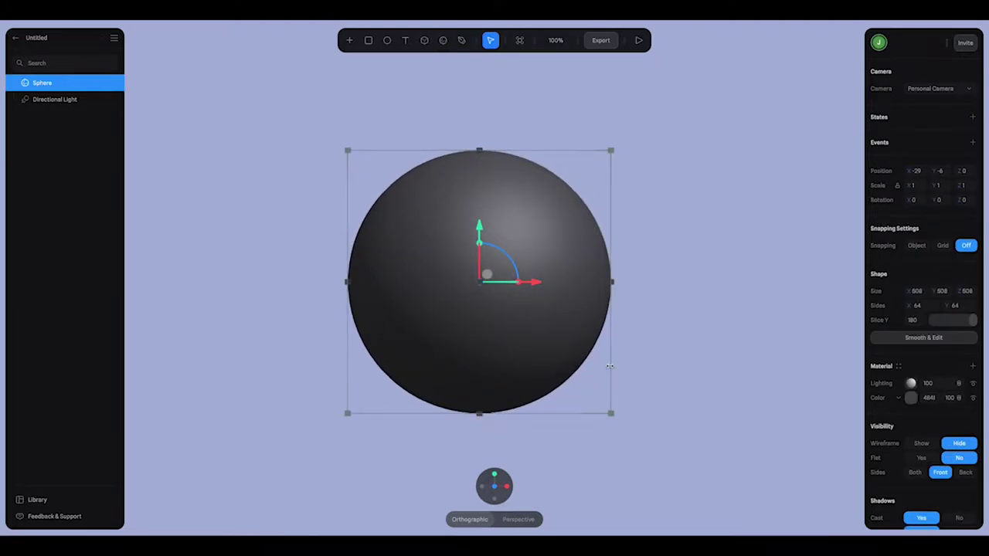
pyautogui.click(920, 444)
pyautogui.moveTo(748, 291)
pyautogui.mouseDown()
pyautogui.moveTo(724, 296)
pyautogui.moveTo(757, 302)
pyautogui.moveTo(742, 307)
pyautogui.mouseUp()
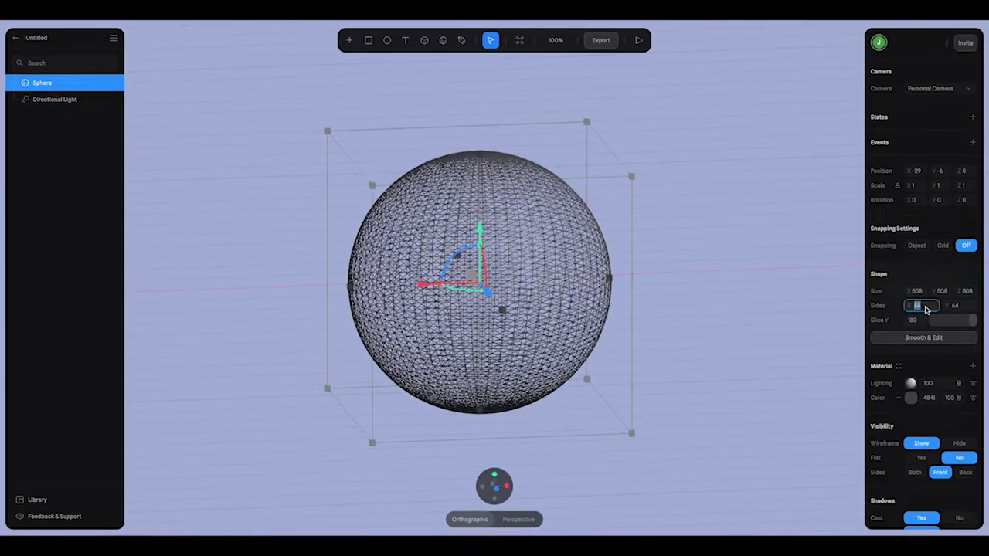
# Set the sphere's sides to 24 in X and 10 in Y
pyautogui.press('Tab')
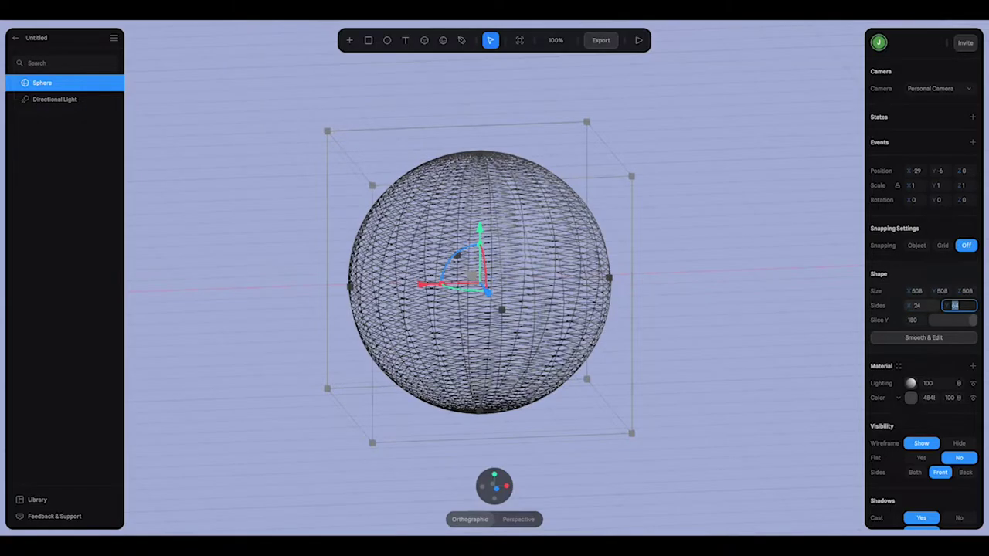
pyautogui.write('10')
pyautogui.press('Tab')
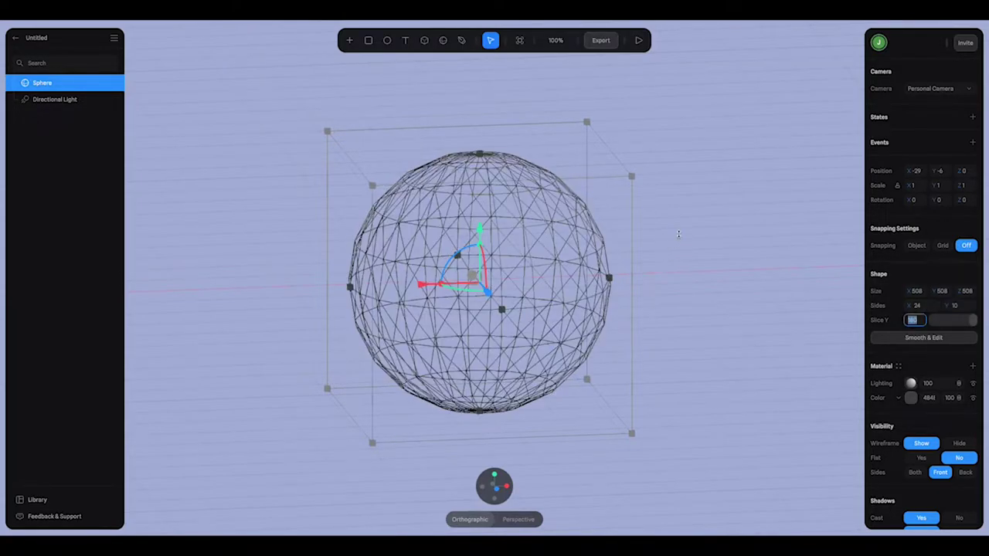
pyautogui.moveTo(678, 234)
pyautogui.mouseDown()
pyautogui.moveTo(654, 243)
pyautogui.moveTo(686, 259)
pyautogui.moveTo(681, 238)
pyautogui.mouseUp()
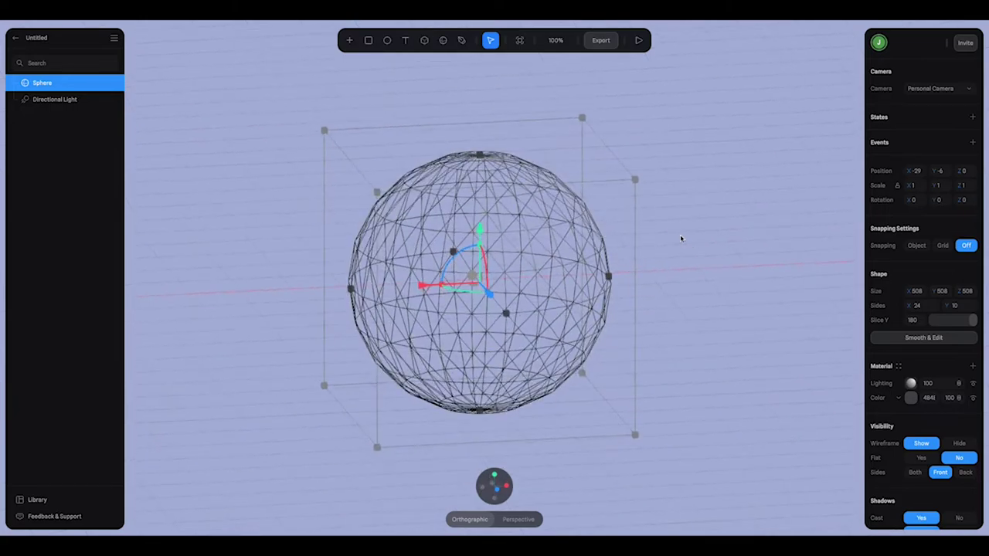
# Convert the sphere to an editable mesh with Smooth & Edit and hide its wireframe
pyautogui.click(891, 339)
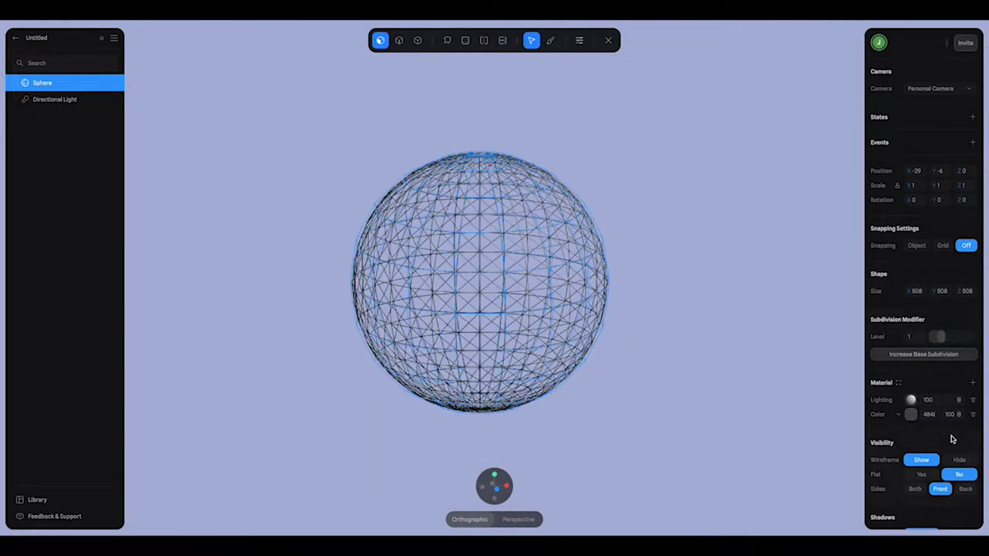
pyautogui.click(958, 460)
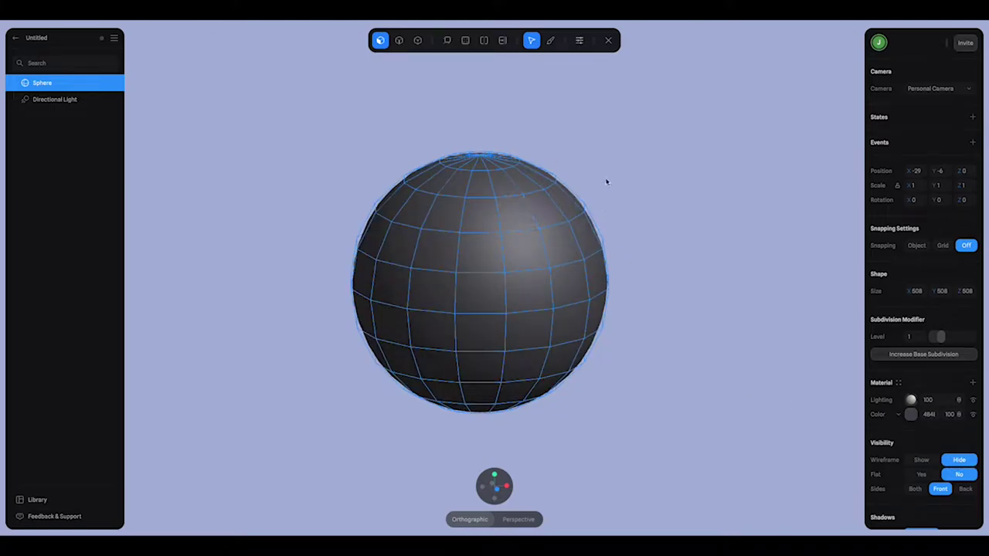
# Select every other pole-to-pole edge line around the sphere and scale them inward to form pumpkin-like grooves
pyautogui.moveTo(607, 182); pyautogui.dragTo(474, 90, button='right')
pyautogui.click(399, 40)
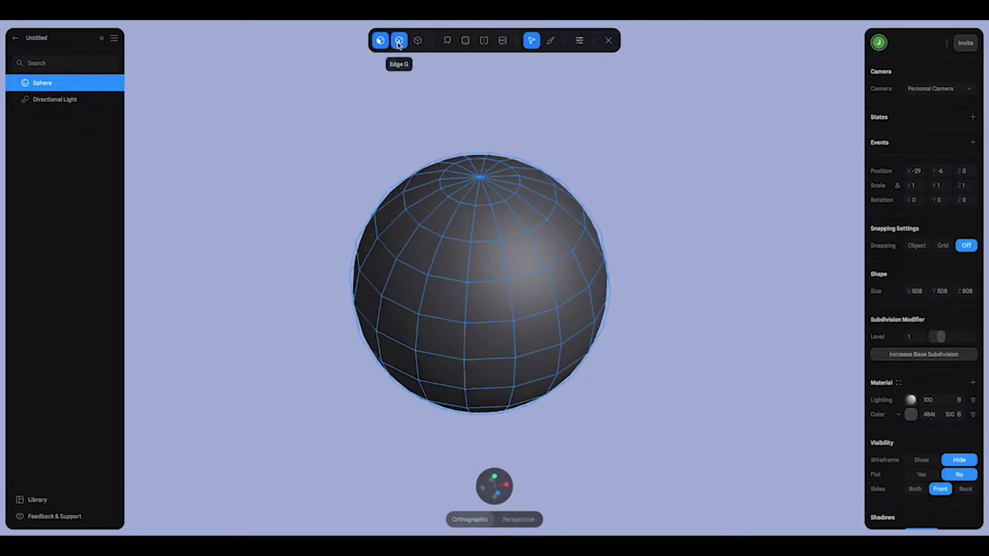
pyautogui.click(474, 228)
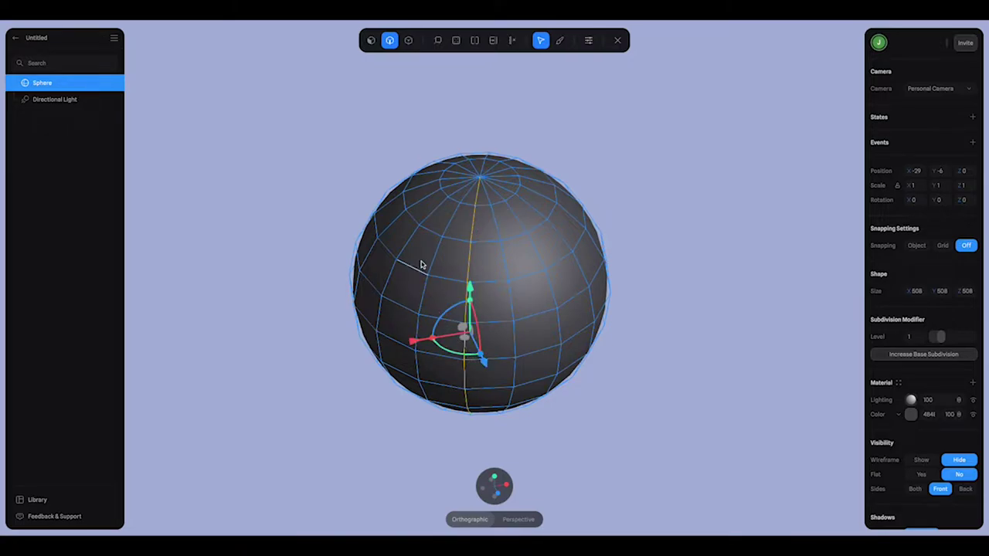
pyautogui.moveTo(552, 209); pyautogui.dragTo(440, 286, button='right')
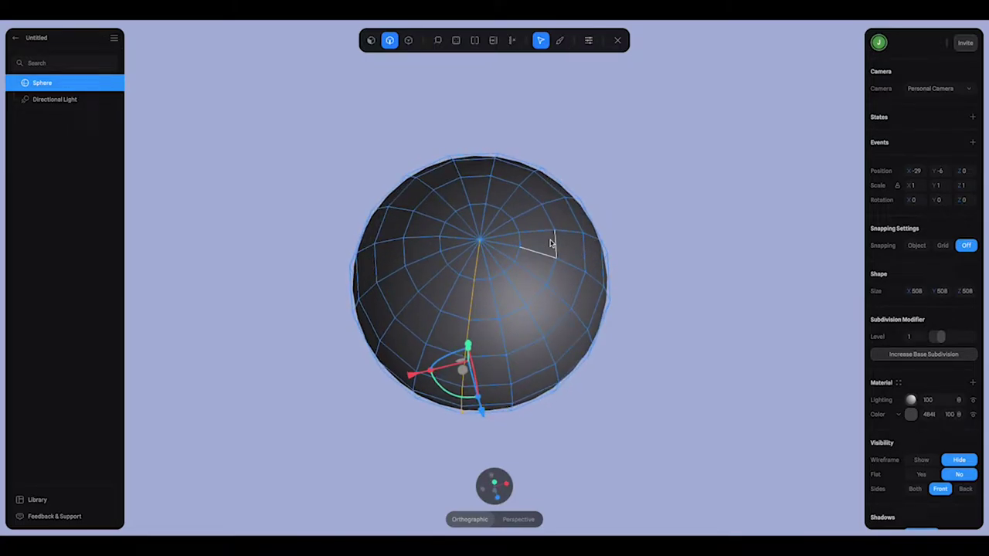
pyautogui.keyDown('shift'); pyautogui.click(433, 285); pyautogui.keyUp('shift')
pyautogui.keyDown('shift'); pyautogui.click(430, 240); pyautogui.keyUp('shift')
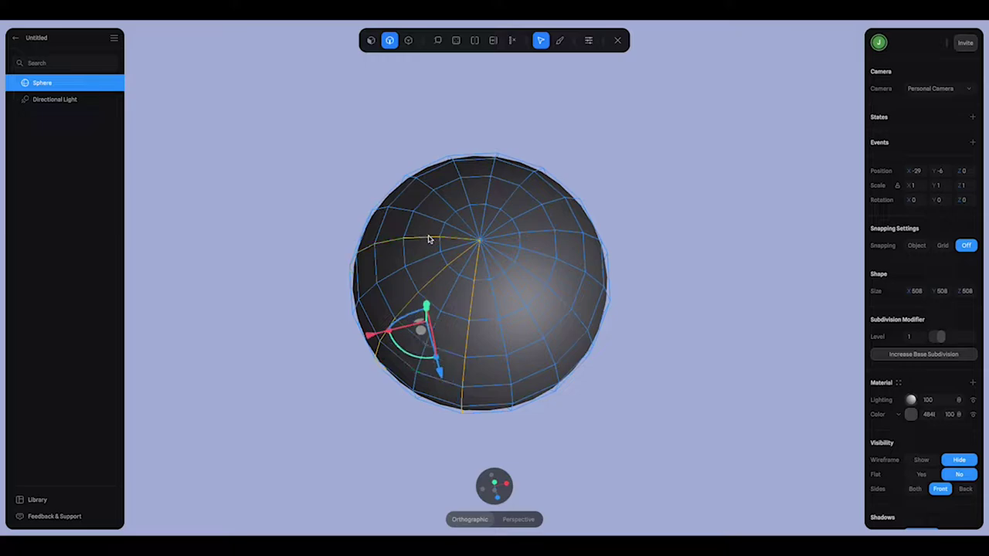
pyautogui.keyDown('shift'); pyautogui.click(445, 203); pyautogui.keyUp('shift')
pyautogui.keyDown('shift'); pyautogui.click(487, 191); pyautogui.keyUp('shift')
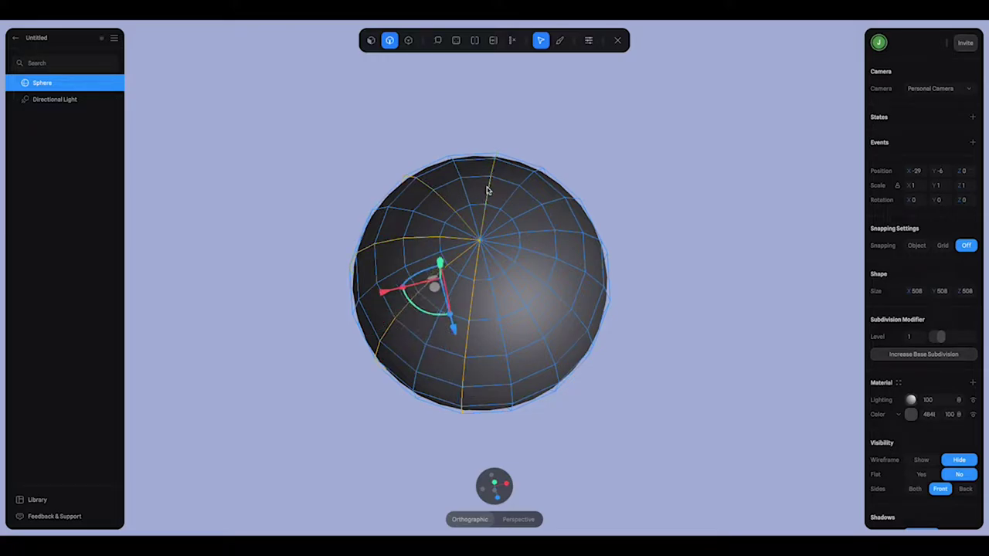
pyautogui.keyDown('shift'); pyautogui.click(532, 212); pyautogui.keyUp('shift')
pyautogui.keyDown('shift'); pyautogui.click(539, 255); pyautogui.keyUp('shift')
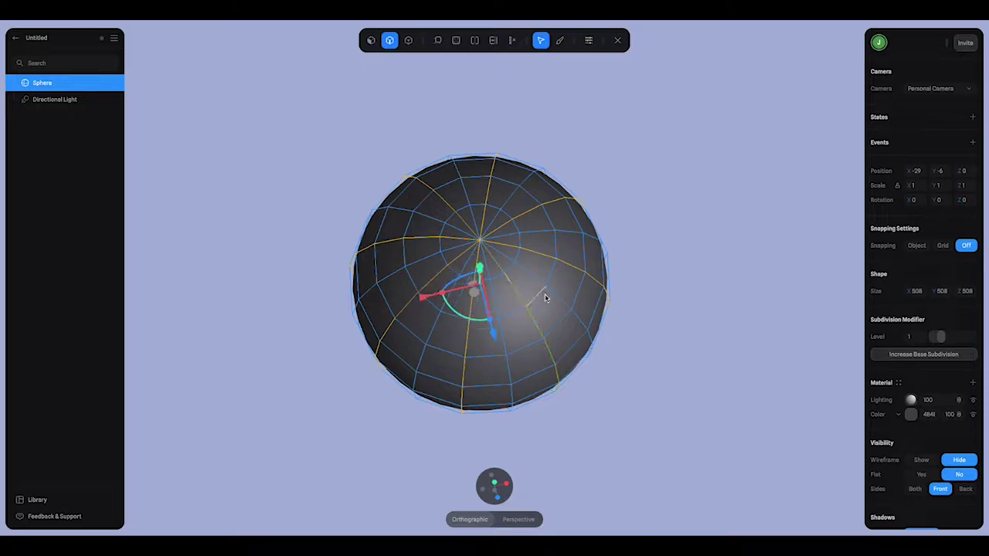
pyautogui.moveTo(546, 296)
pyautogui.mouseDown()
pyautogui.moveTo(541, 281)
pyautogui.moveTo(561, 253)
pyautogui.moveTo(555, 307)
pyautogui.mouseUp()
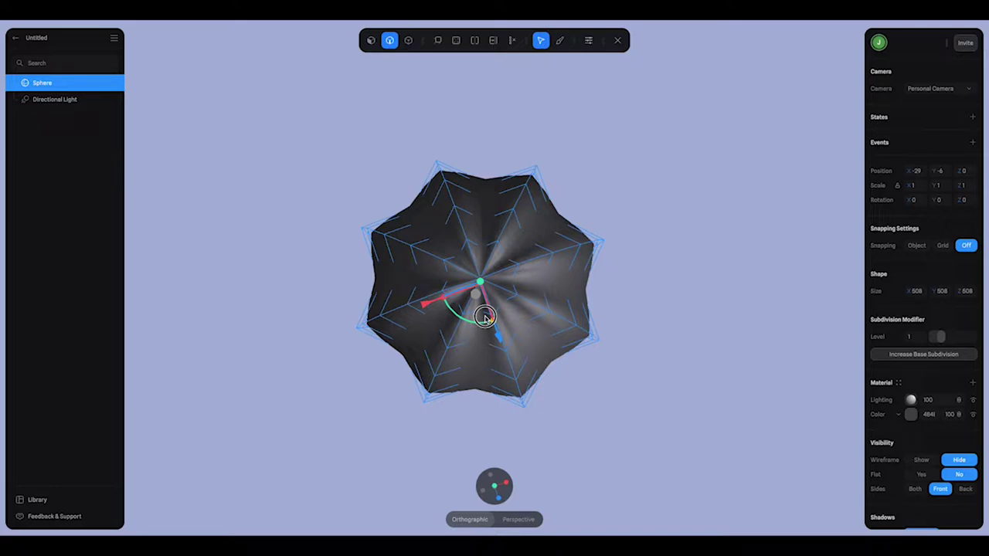
pyautogui.click(485, 317)
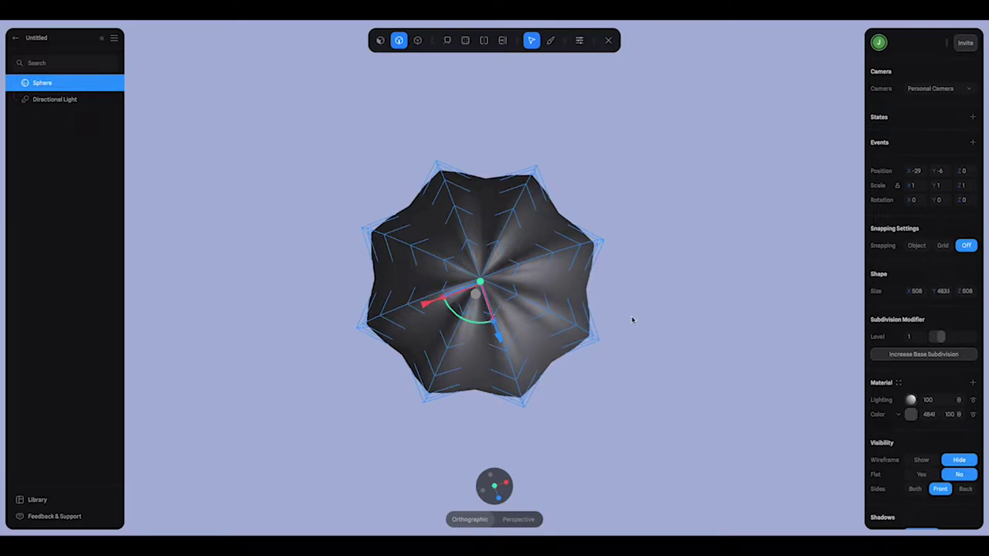
# Change to vertex editing and set the selection side to Front so hidden points are not picked
pyautogui.press('3')
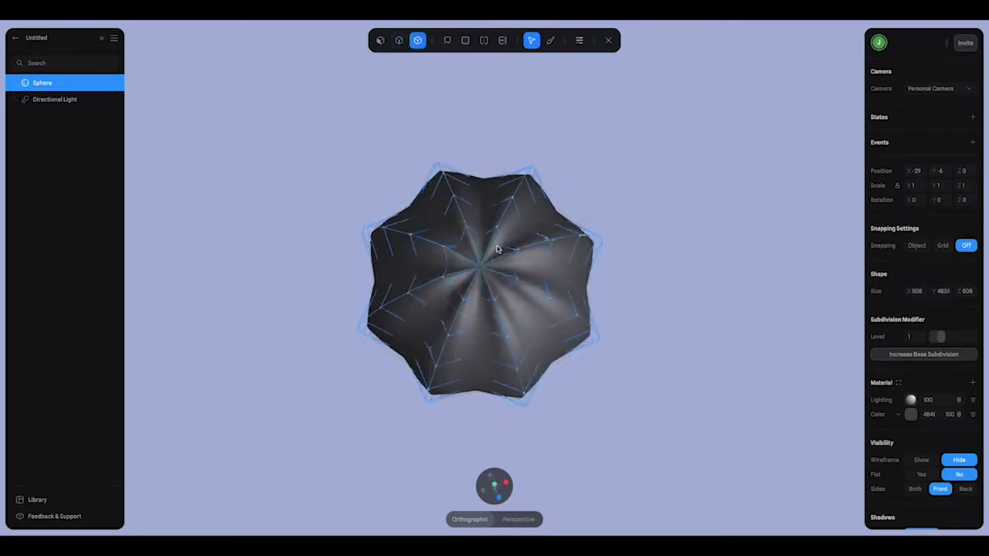
pyautogui.click(579, 40)
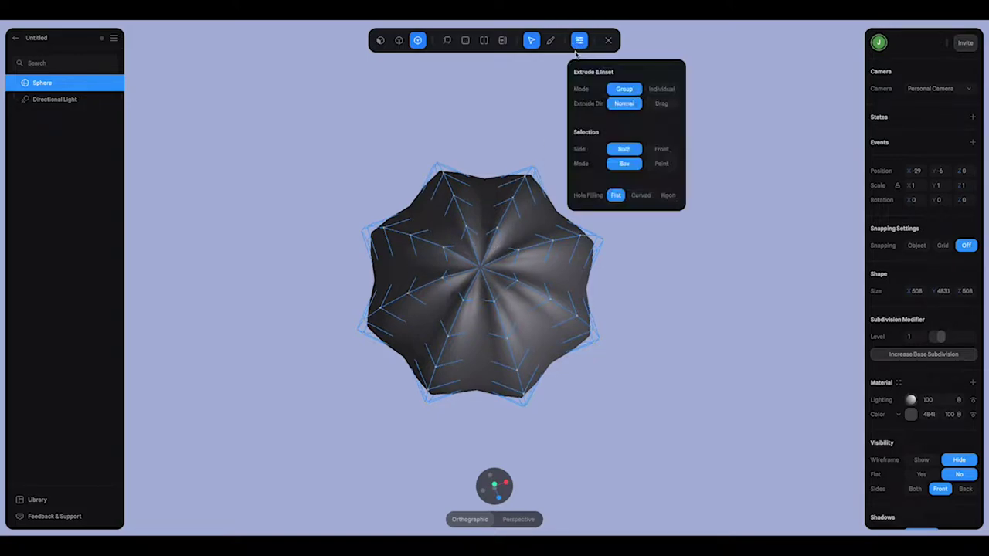
pyautogui.click(662, 149)
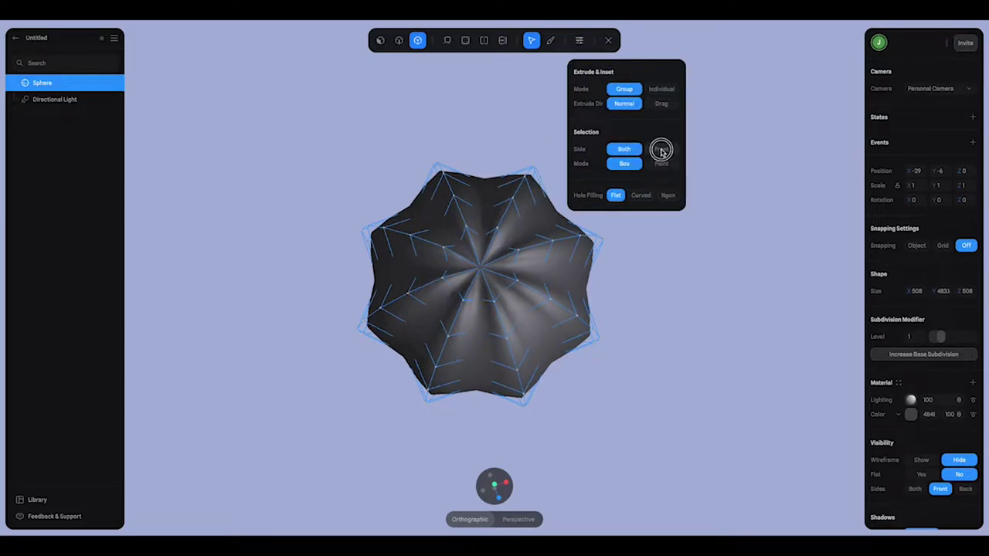
pyautogui.click(652, 278)
# Box-select the ring of vertices around the top pole and lower them to dent the top of the shape
pyautogui.click(493, 165)
pyautogui.click(442, 248)
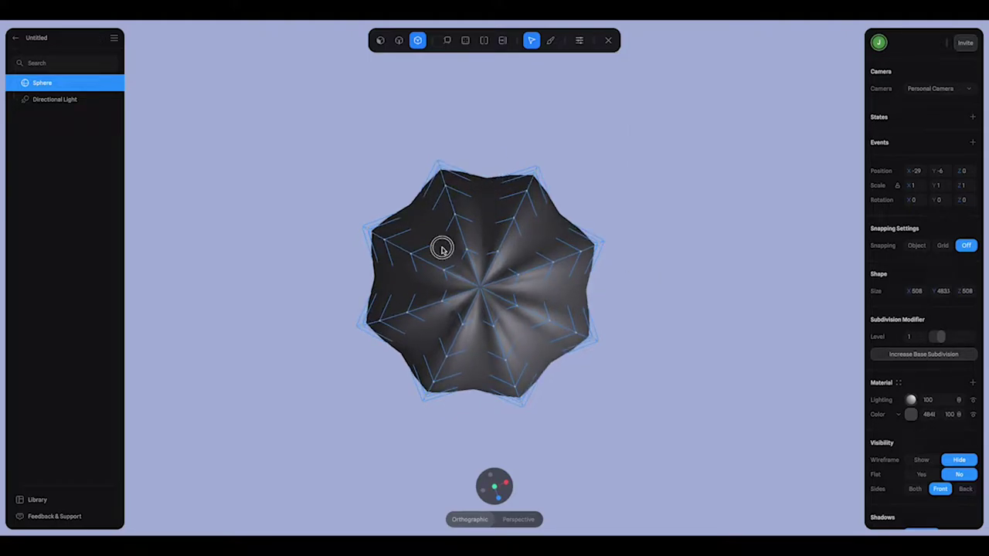
pyautogui.moveTo(442, 248); pyautogui.dragTo(522, 331)
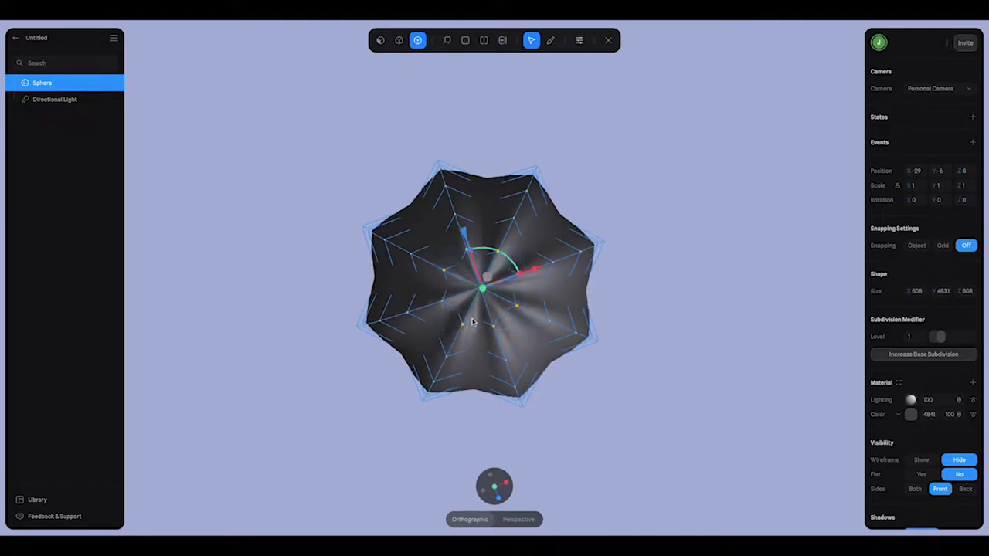
pyautogui.moveTo(626, 309); pyautogui.dragTo(630, 233, button='right')
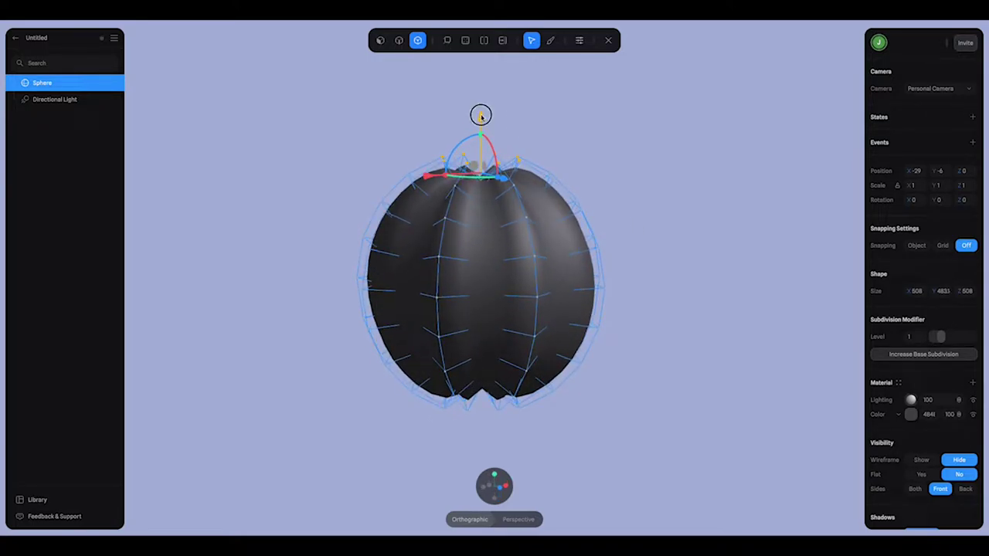
pyautogui.moveTo(481, 116); pyautogui.dragTo(484, 137)
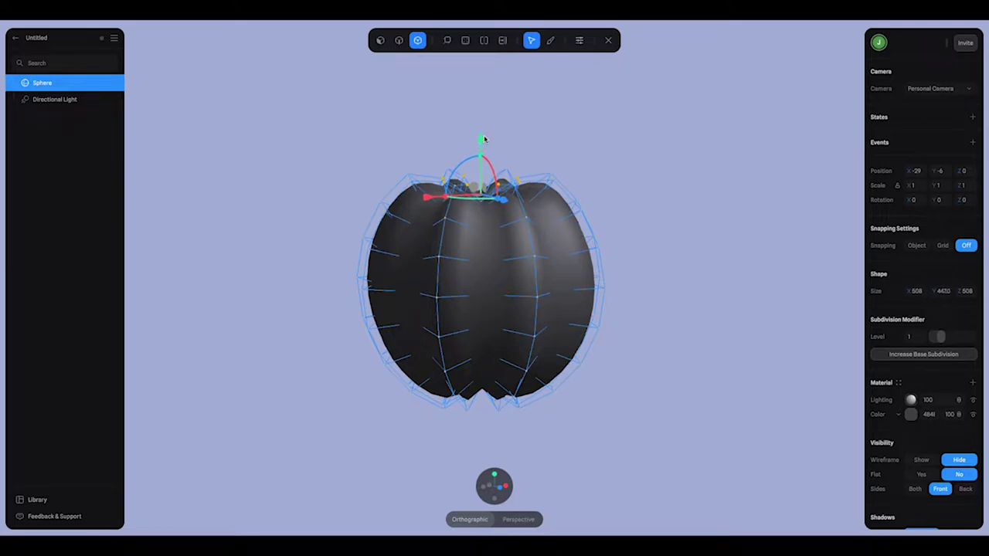
# Select the vertices around the bottom pole and raise them slightly to dent the underside
pyautogui.moveTo(587, 155); pyautogui.dragTo(518, 306)
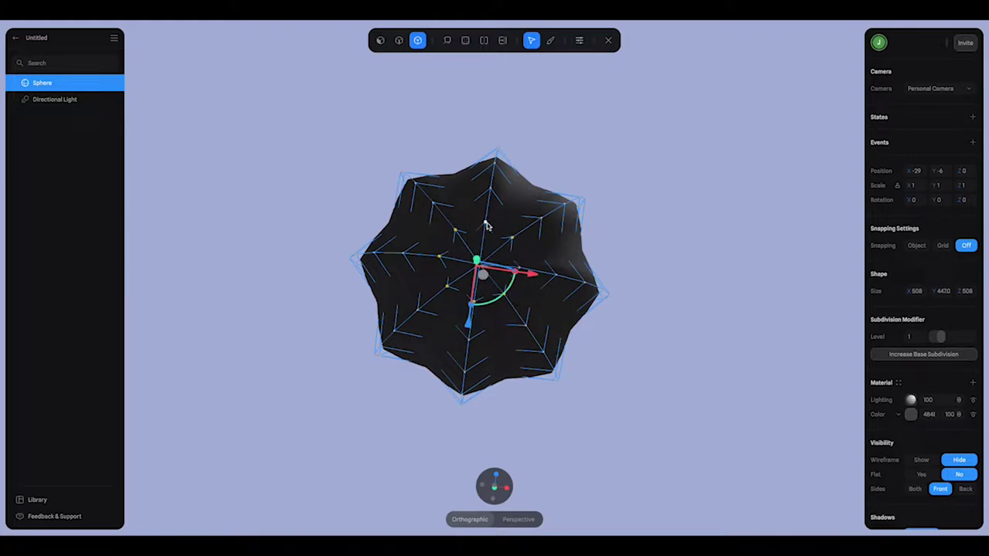
pyautogui.moveTo(626, 166); pyautogui.dragTo(614, 240)
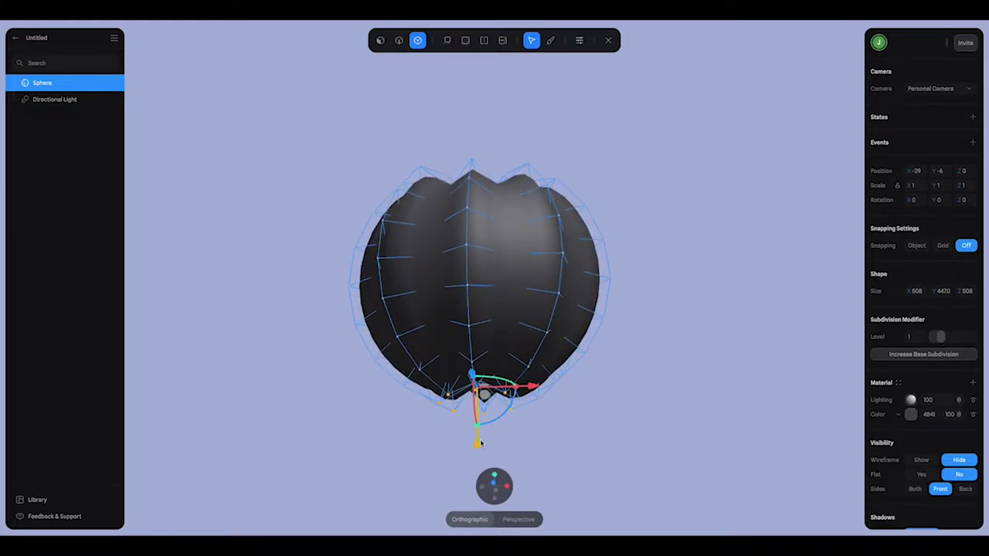
pyautogui.moveTo(481, 443); pyautogui.dragTo(478, 427)
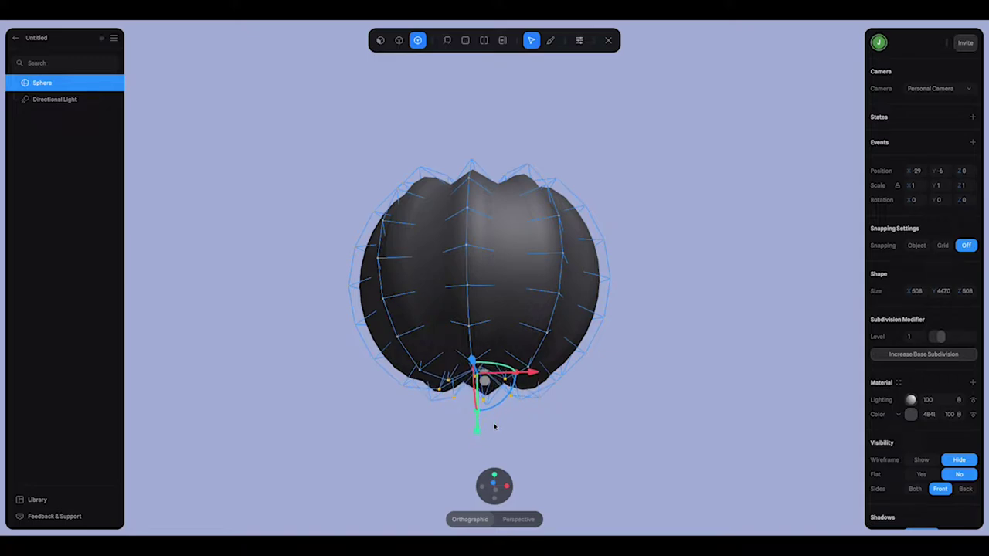
# Select the missed vertex near the bottom pole and raise it level with the rest of the ring
pyautogui.moveTo(603, 379); pyautogui.dragTo(613, 391)
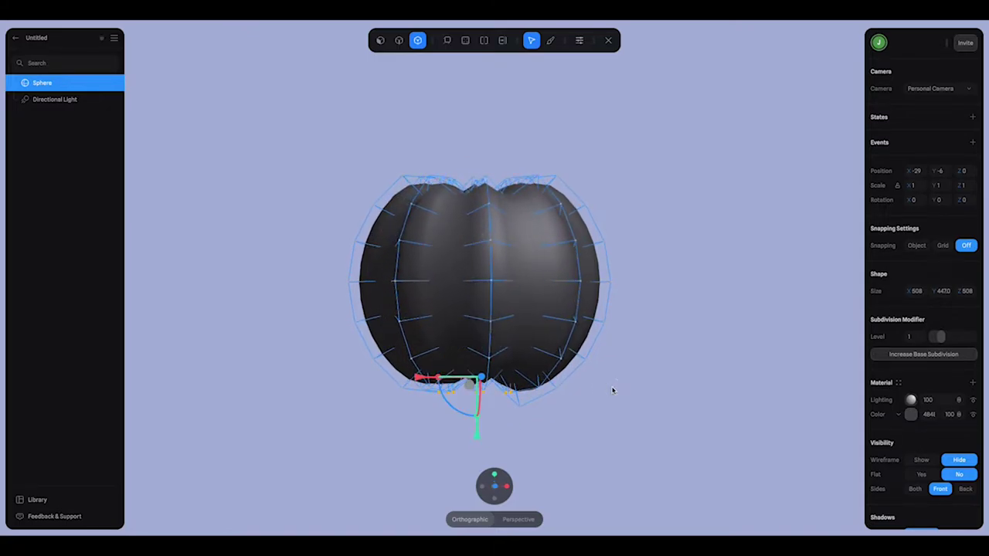
pyautogui.moveTo(637, 330); pyautogui.dragTo(638, 261)
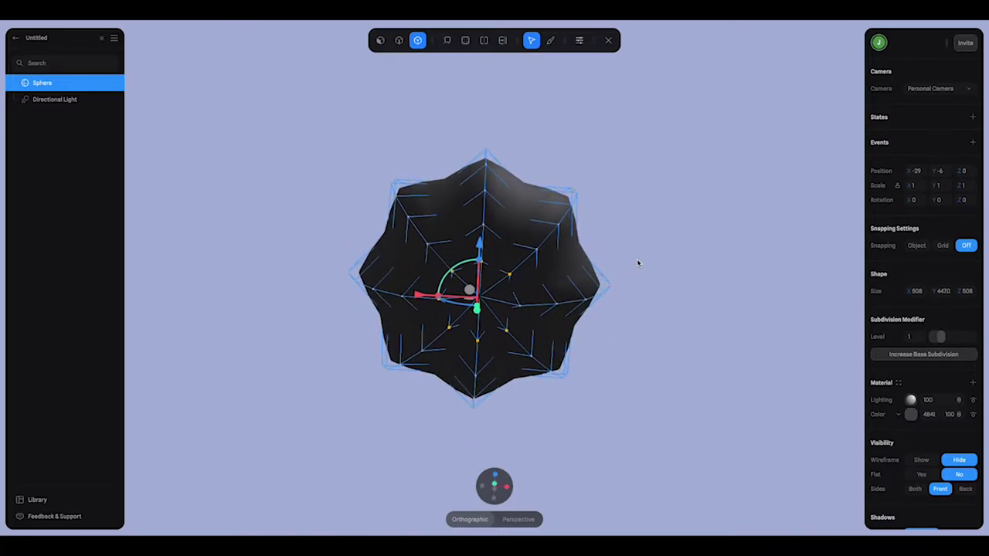
pyautogui.moveTo(522, 307); pyautogui.dragTo(586, 299)
pyautogui.moveTo(520, 462); pyautogui.dragTo(603, 382)
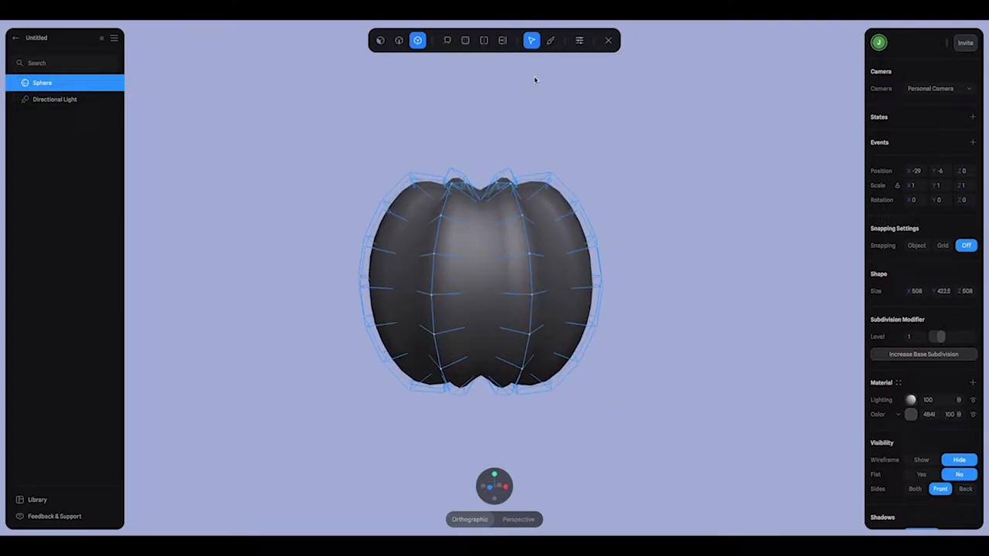
# Exit mesh editing and, from the front view, squash the shape's height to about 362 from the top
pyautogui.click(609, 41)
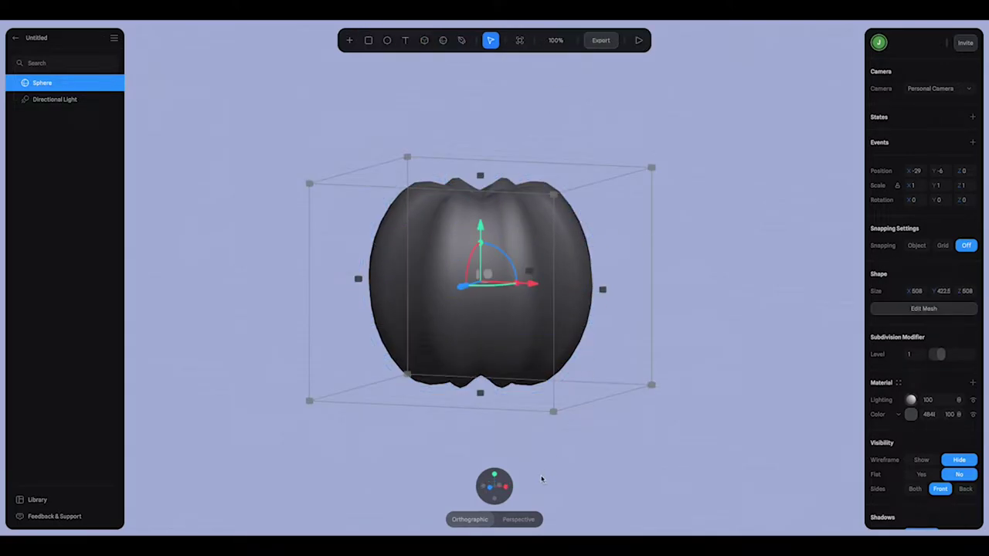
pyautogui.click(541, 480)
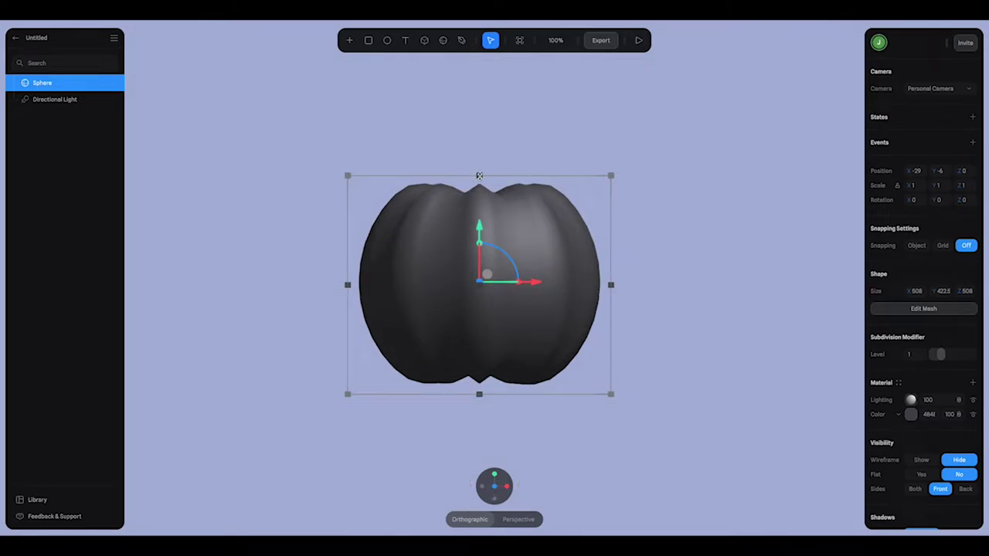
pyautogui.moveTo(479, 175); pyautogui.dragTo(479, 206)
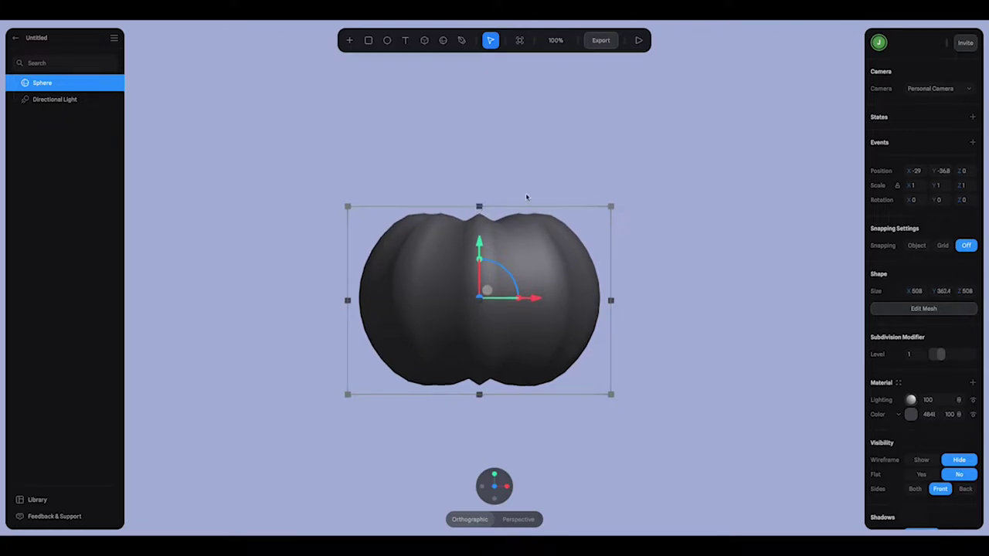
# Place a cube measuring 36 on each side at the top of the pumpkin
pyautogui.click(701, 291)
pyautogui.moveTo(671, 290); pyautogui.dragTo(701, 289)
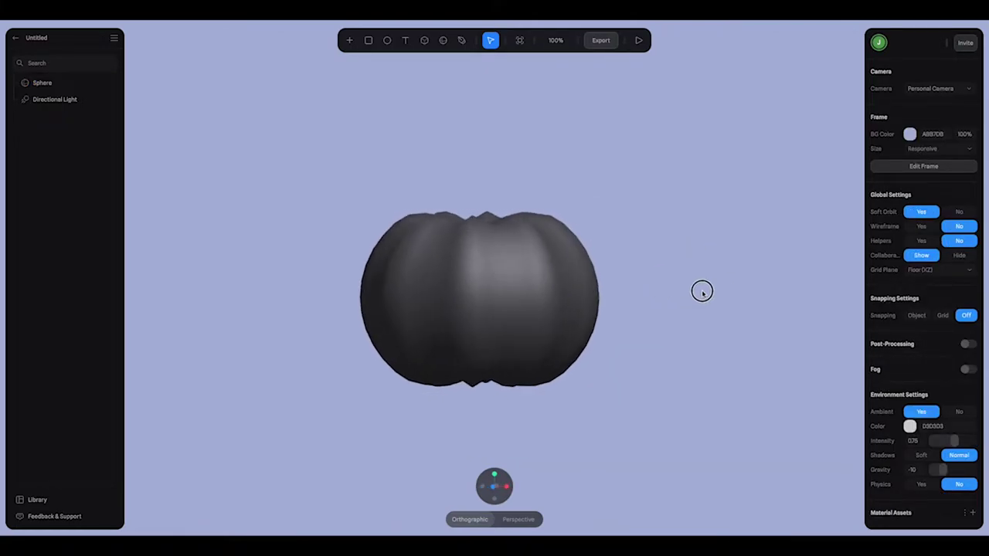
pyautogui.moveTo(657, 214)
pyautogui.mouseDown()
pyautogui.moveTo(690, 255)
pyautogui.moveTo(638, 199)
pyautogui.moveTo(642, 218)
pyautogui.mouseUp()
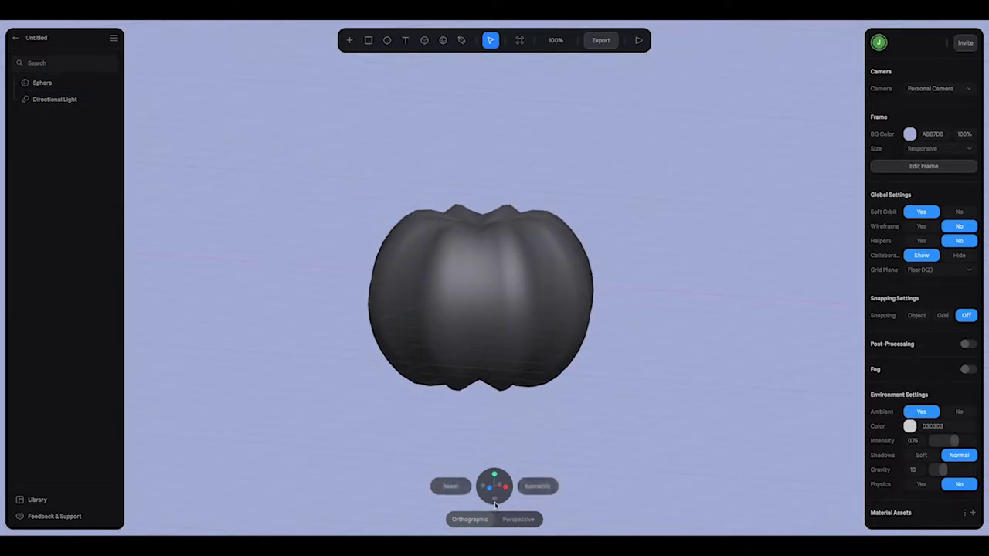
pyautogui.moveTo(572, 123); pyautogui.dragTo(664, 166)
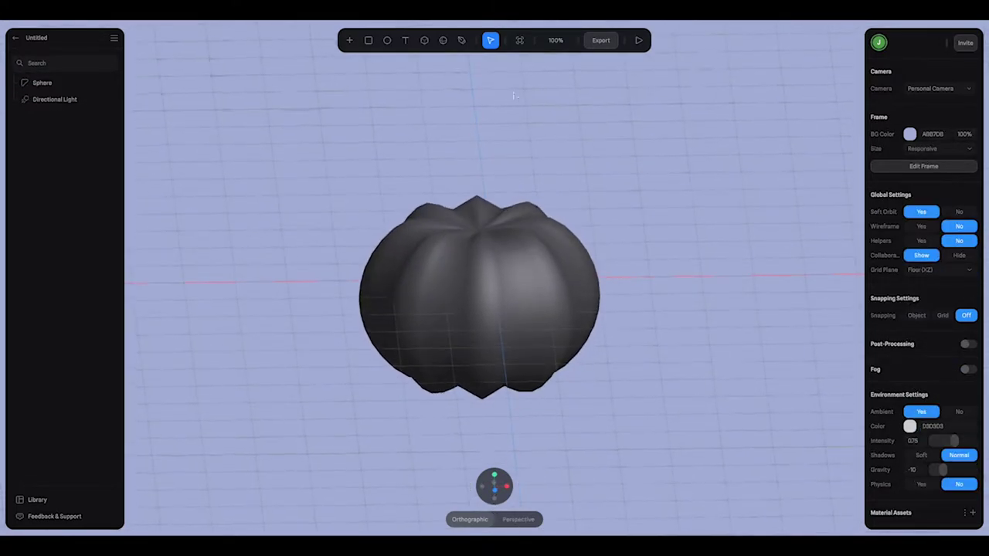
pyautogui.click(425, 40)
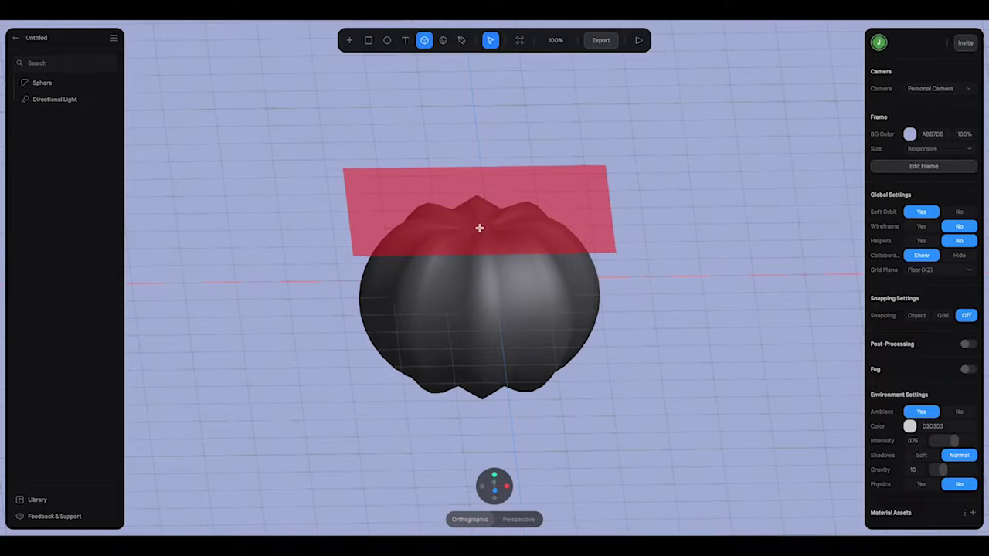
pyautogui.moveTo(479, 228)
pyautogui.mouseDown()
pyautogui.moveTo(502, 245)
pyautogui.moveTo(479, 228)
pyautogui.mouseUp()
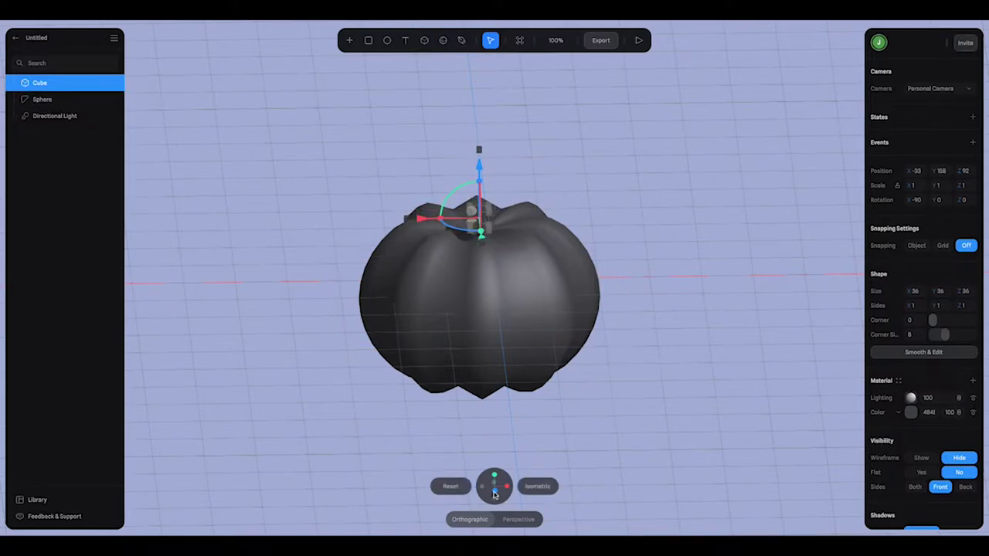
# Centre the cube over the pumpkin's top and scale it uniformly to about 1.89
pyautogui.click(498, 480)
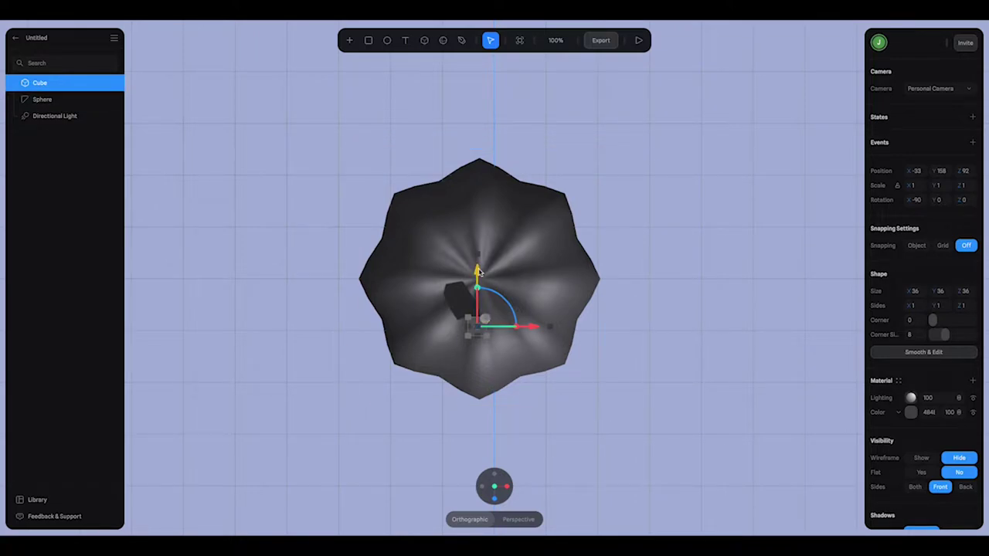
pyautogui.moveTo(477, 271); pyautogui.dragTo(479, 221)
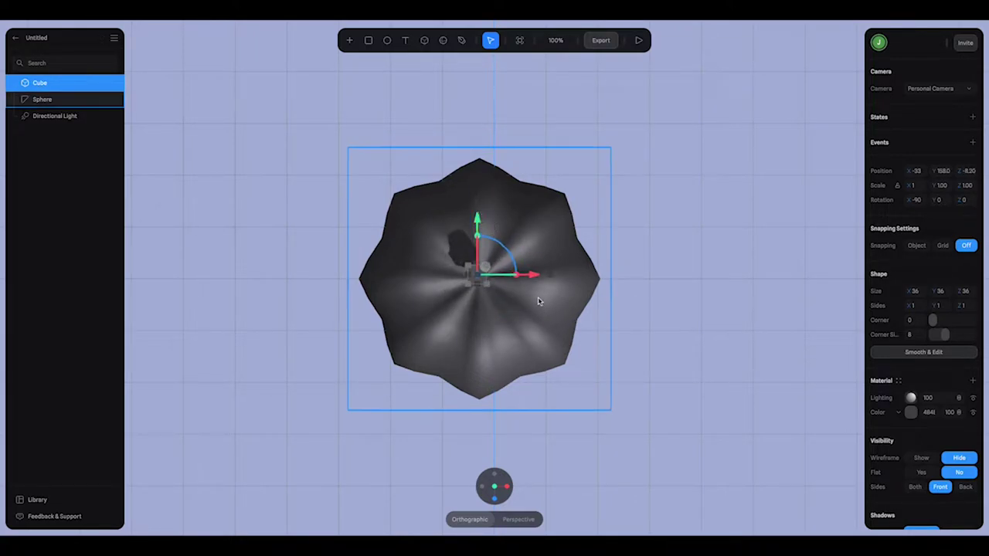
pyautogui.click(620, 362)
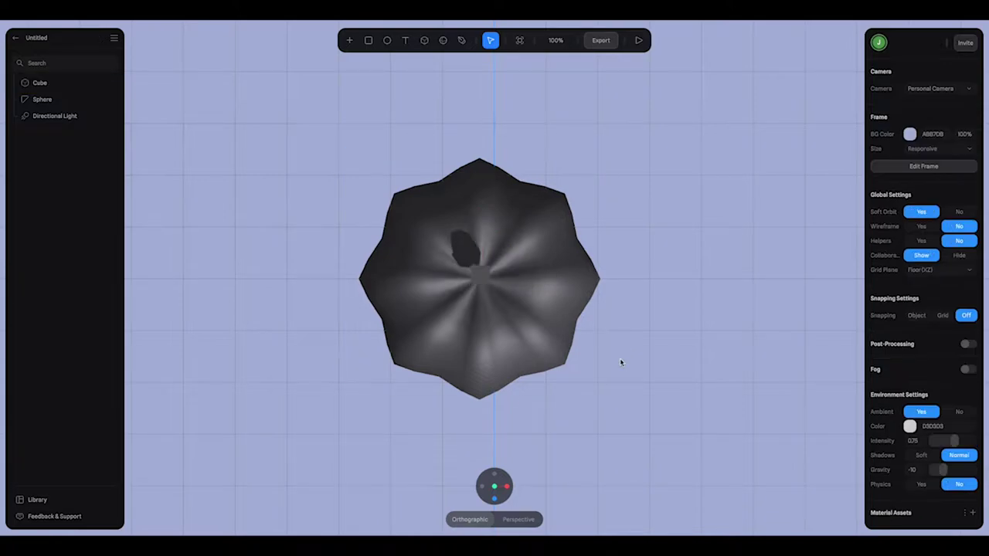
pyautogui.moveTo(619, 362); pyautogui.dragTo(618, 287)
pyautogui.click(483, 203)
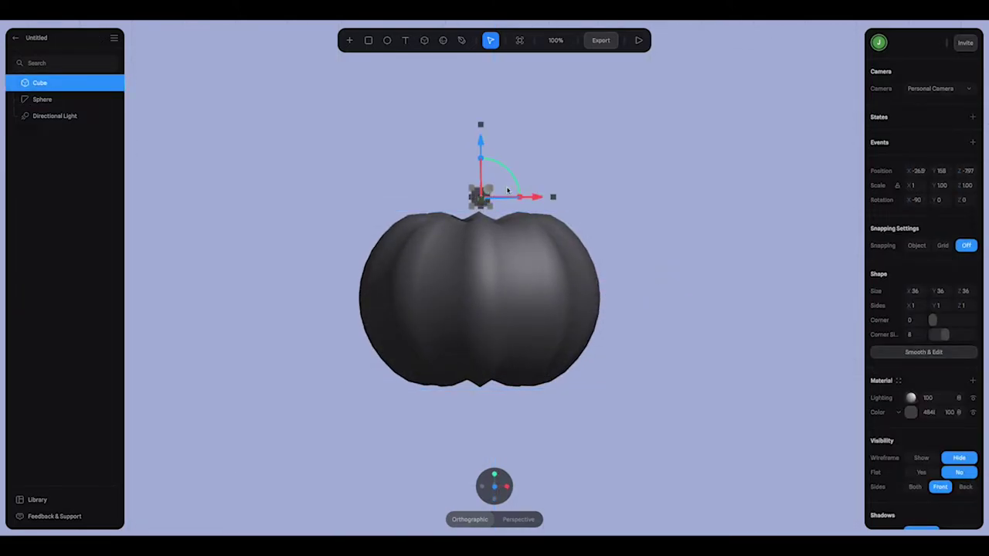
pyautogui.moveTo(481, 160); pyautogui.dragTo(483, 123)
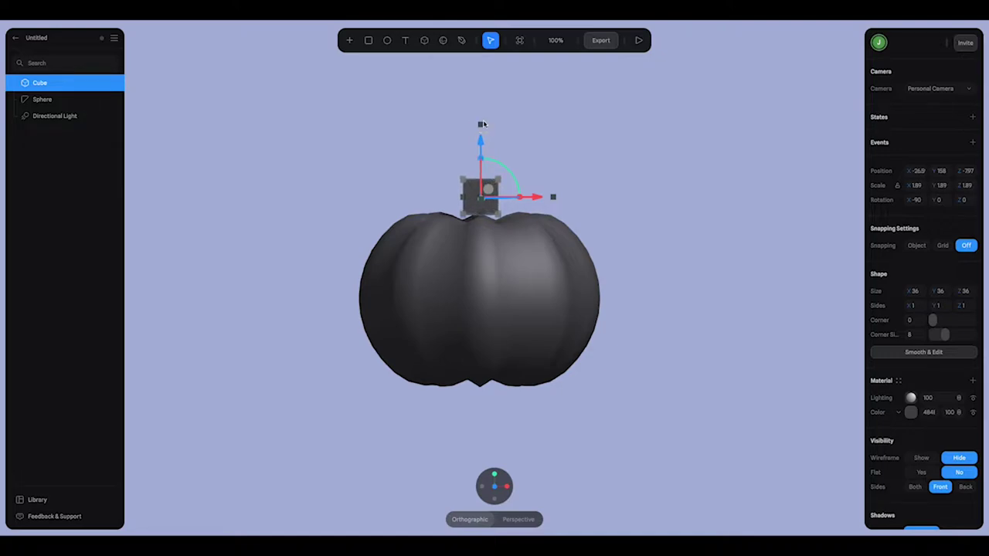
# Hide the sphere and convert the cube into a smoothed, editable mesh
pyautogui.moveTo(619, 309); pyautogui.dragTo(610, 255)
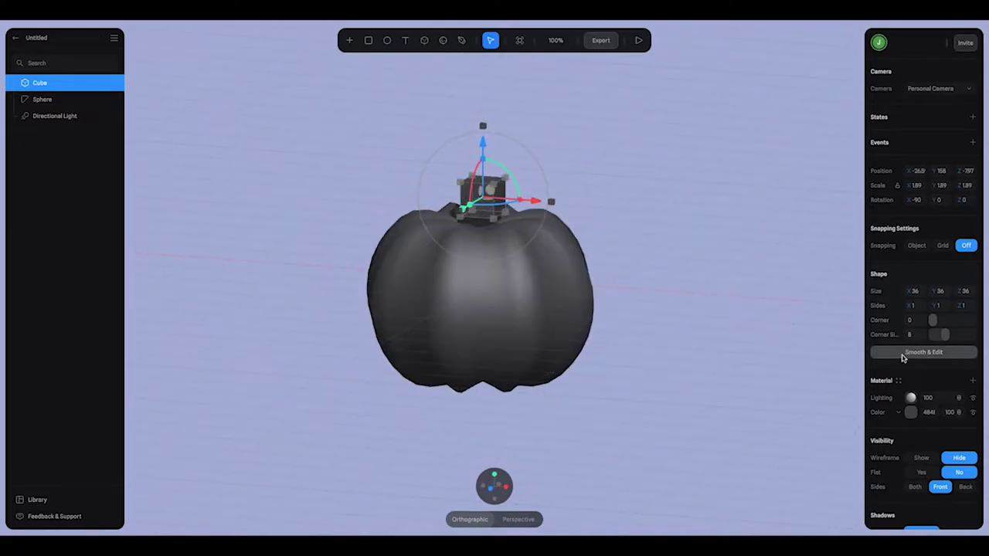
pyautogui.click(114, 100)
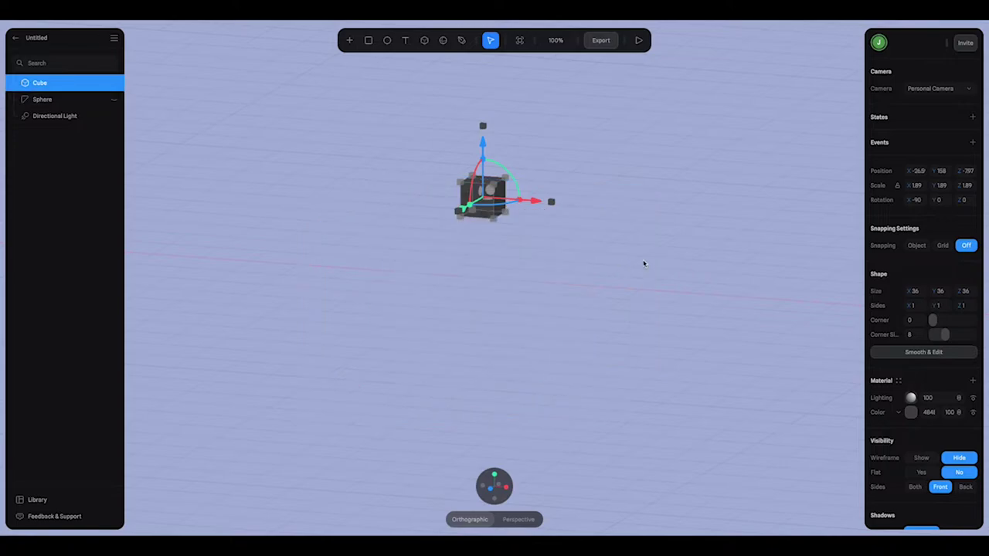
pyautogui.click(935, 352)
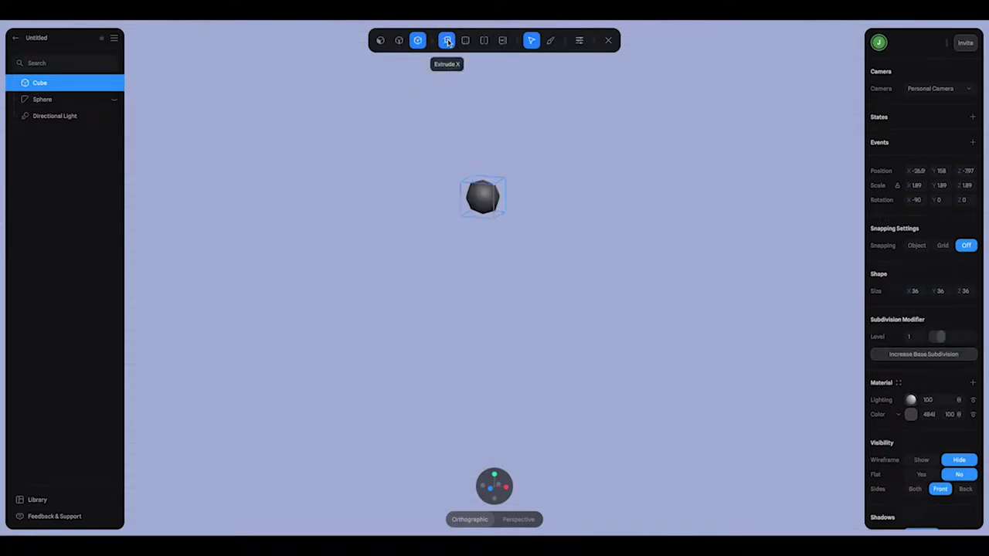
# Extrude the cube's top face upward twice, tilting the end each time, to form a curved stem about 107 high
pyautogui.click(447, 41)
pyautogui.click(485, 182)
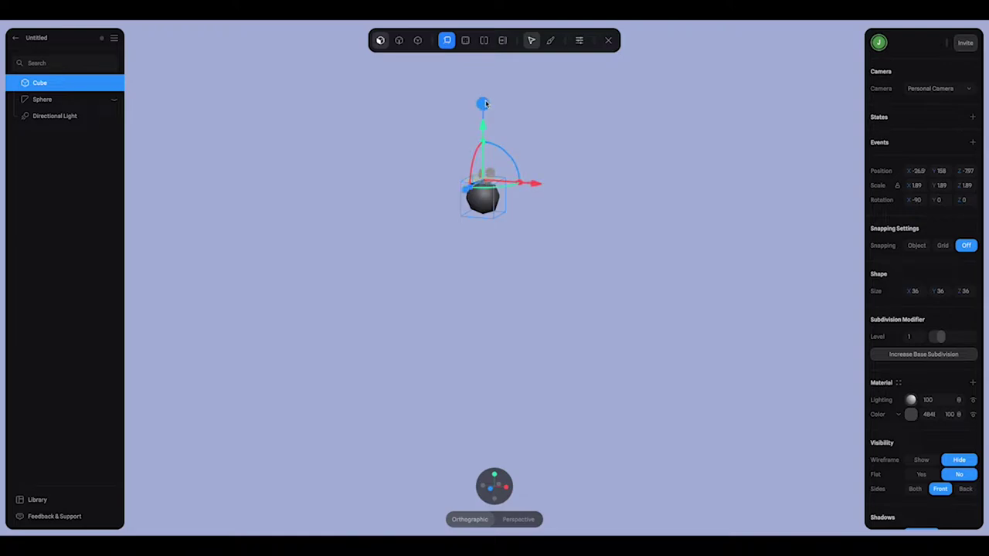
pyautogui.moveTo(485, 103); pyautogui.dragTo(534, 190)
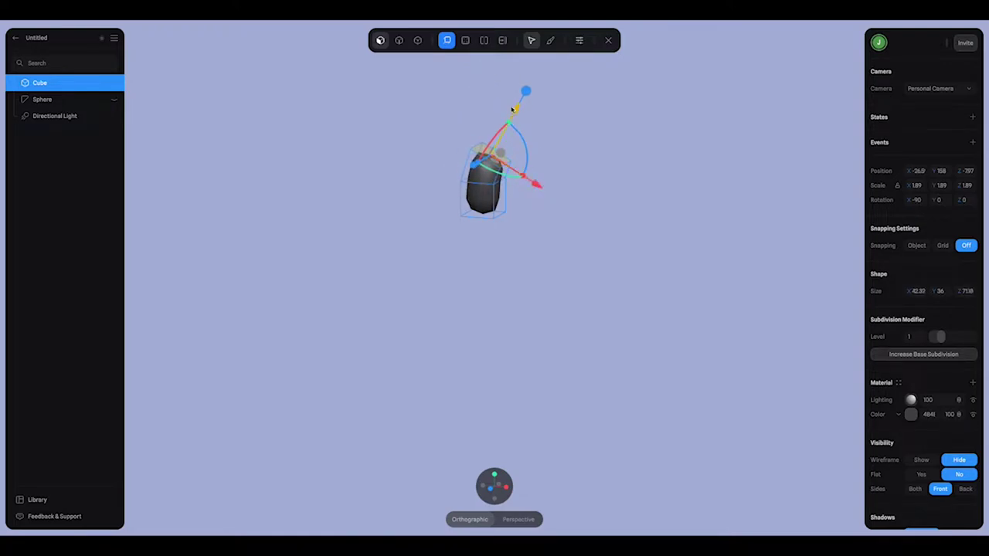
pyautogui.moveTo(526, 93); pyautogui.dragTo(545, 58)
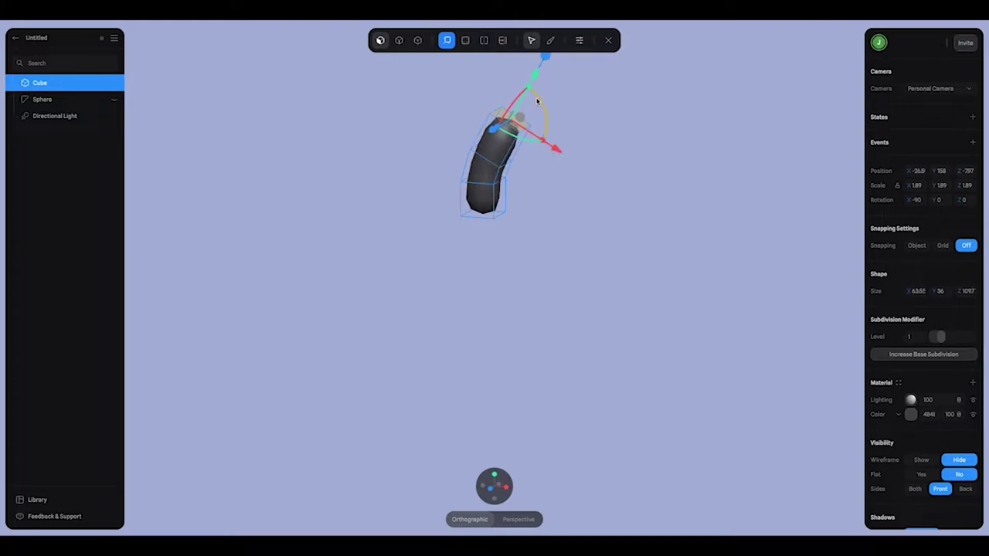
pyautogui.moveTo(541, 103); pyautogui.dragTo(528, 199)
pyautogui.moveTo(516, 232); pyautogui.dragTo(521, 192, button='middle')
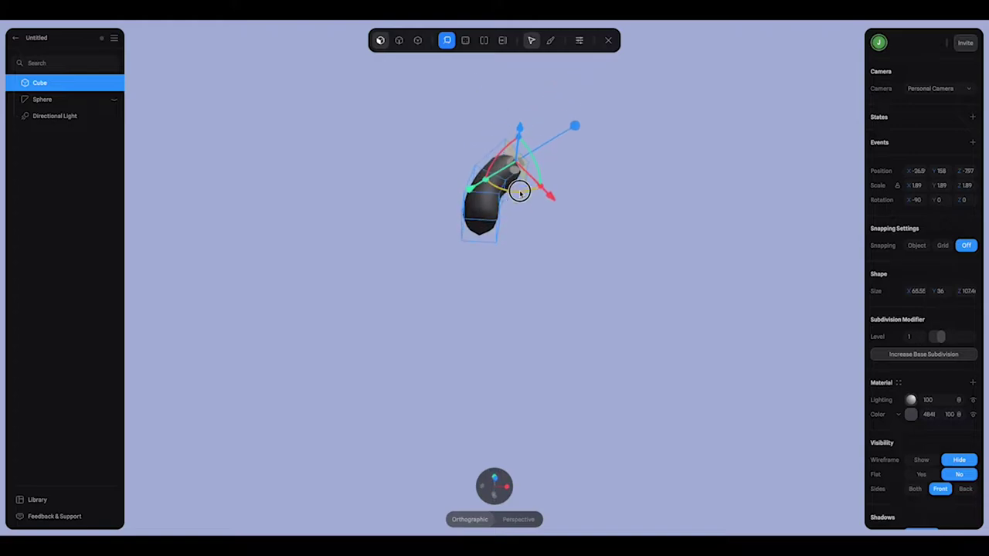
# Select the stem's bottom face and enlarge it to a flared base about 108.8 by 108.8
pyautogui.click(379, 40)
pyautogui.hotkey('ctrl', 'z')
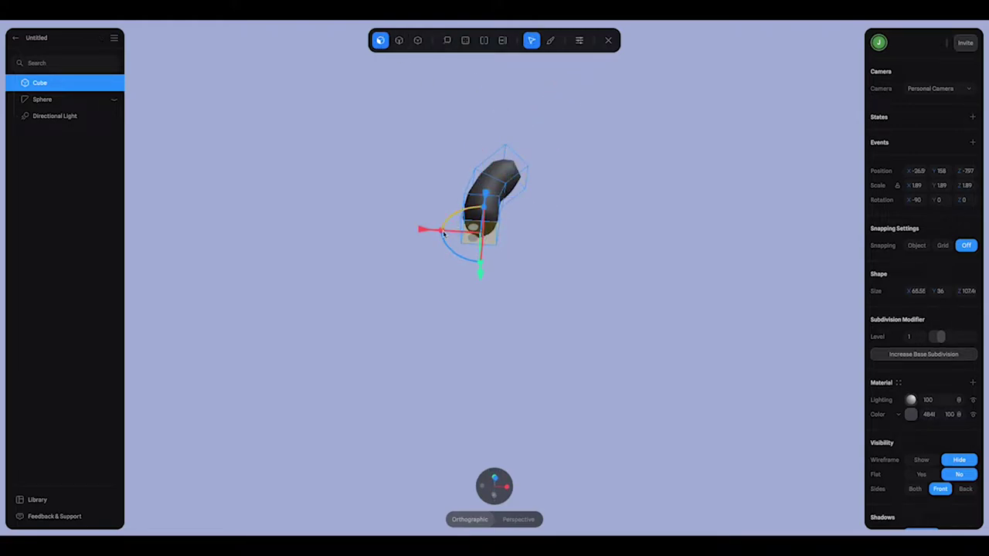
pyautogui.moveTo(486, 209); pyautogui.dragTo(576, 208)
# Add a loop cut around the stem just above the flared base and scale the new loop inward
pyautogui.click(485, 40)
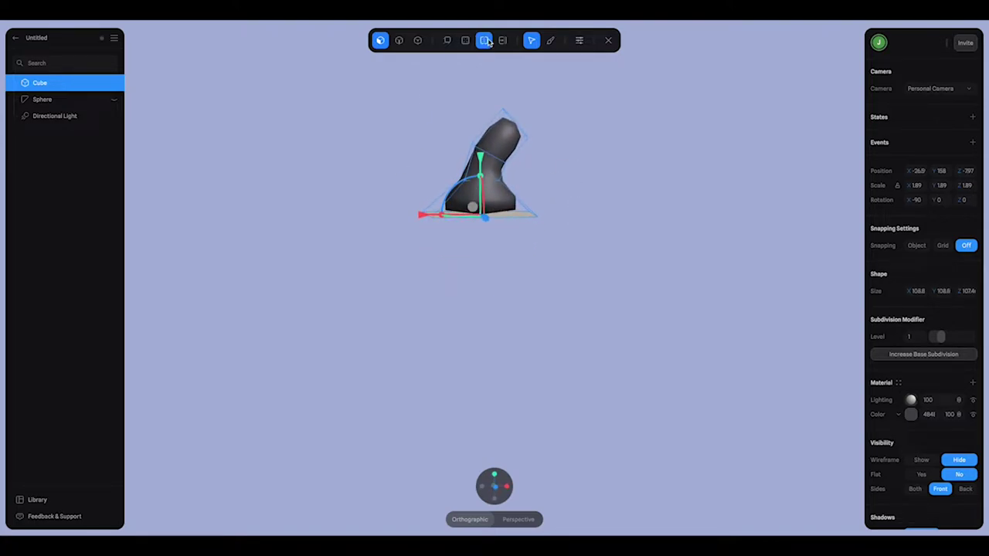
pyautogui.click(497, 204)
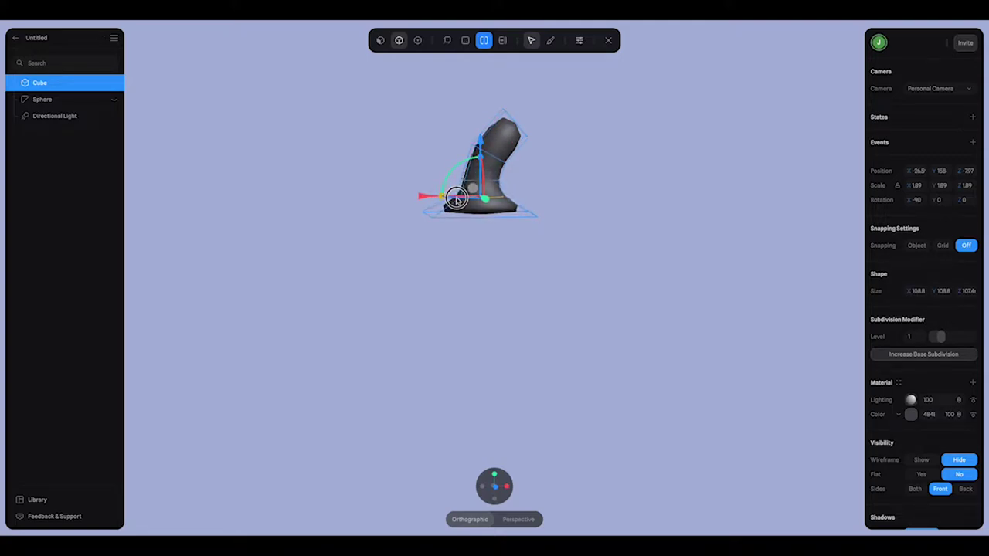
pyautogui.moveTo(611, 214)
pyautogui.mouseDown()
pyautogui.moveTo(517, 221)
pyautogui.moveTo(616, 214)
pyautogui.mouseUp()
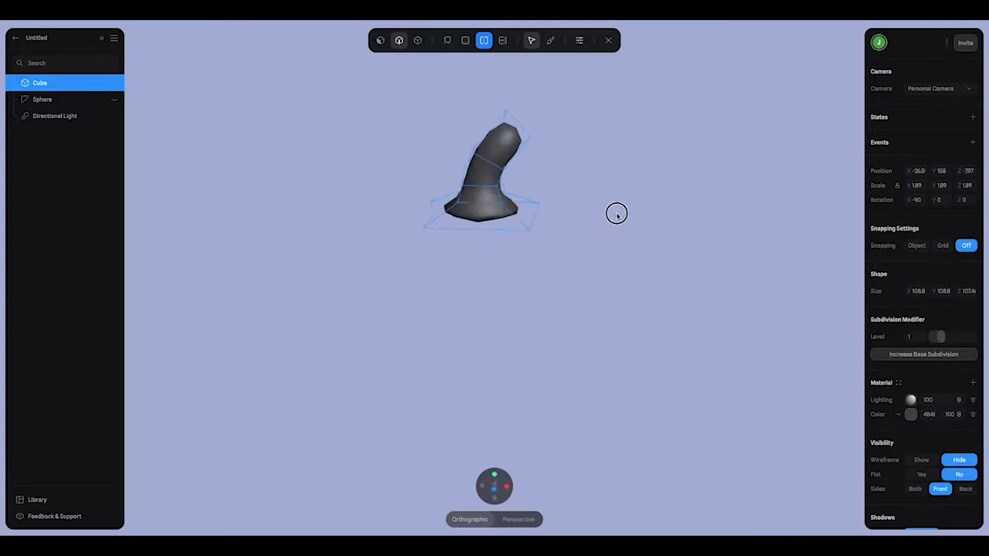
# Show the sphere, exit mesh editing and lower the stem into the pumpkin's top to a Y position of about 121
pyautogui.click(114, 99)
pyautogui.click(609, 41)
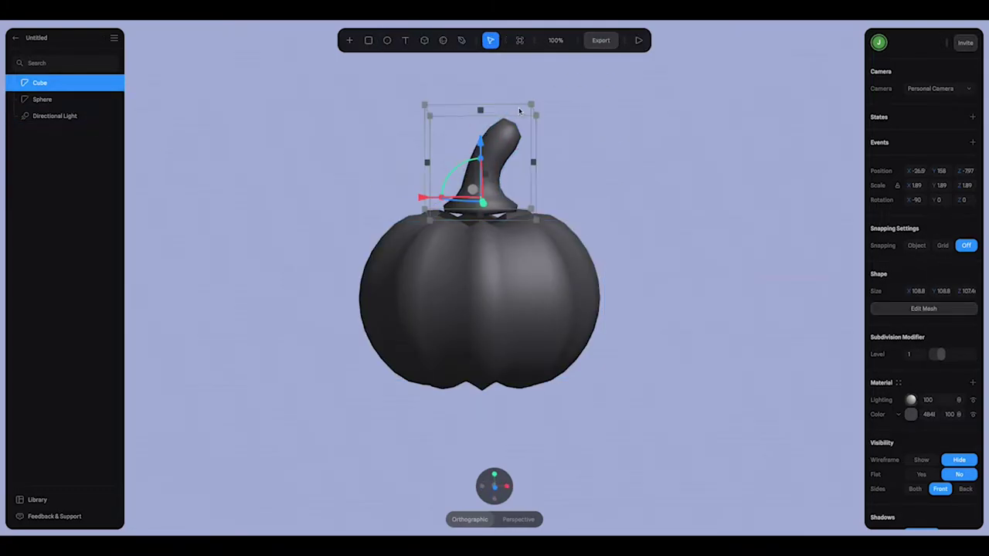
pyautogui.moveTo(479, 147); pyautogui.dragTo(478, 168)
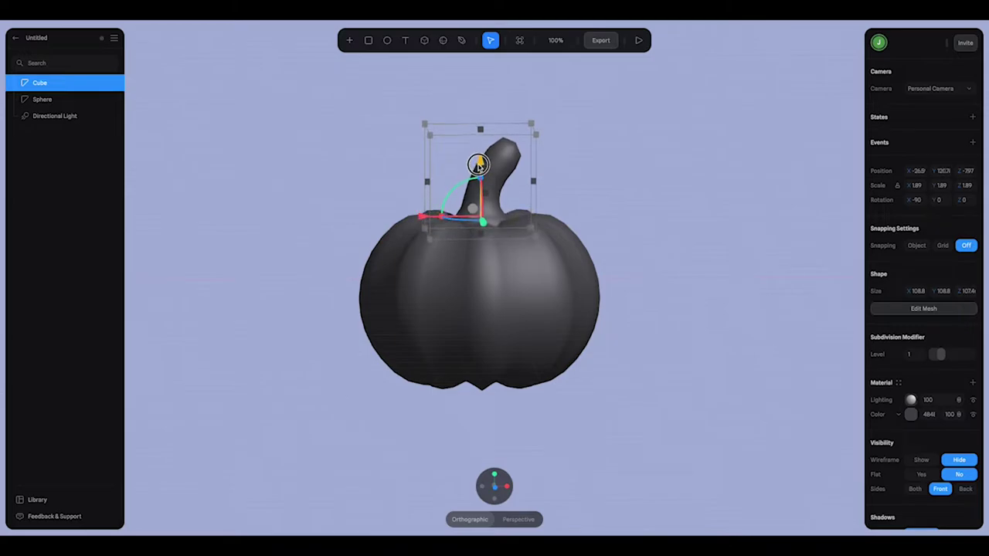
pyautogui.click(640, 164)
pyautogui.moveTo(639, 165); pyautogui.dragTo(653, 204)
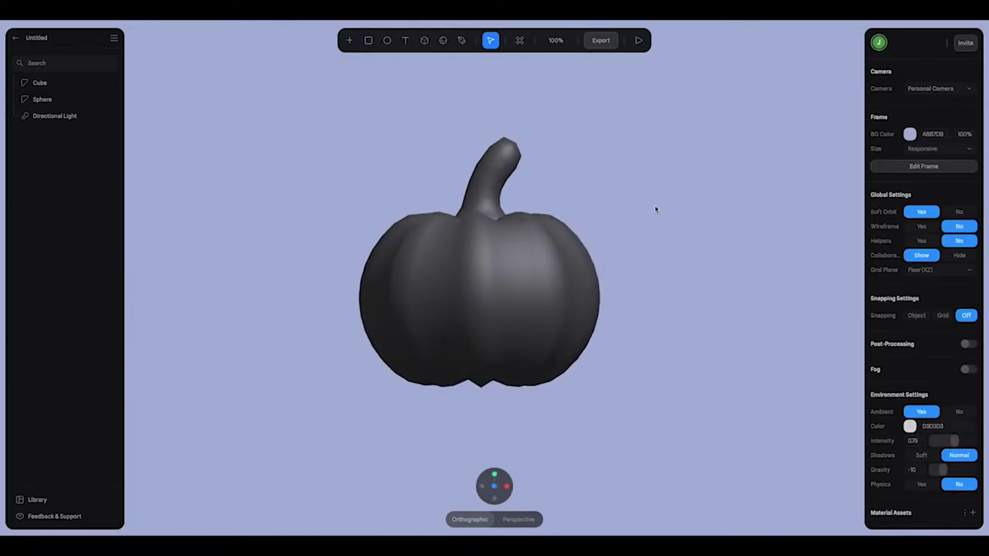
# Rename the sphere as pumpkin and the cube as Stem
pyautogui.click(556, 293)
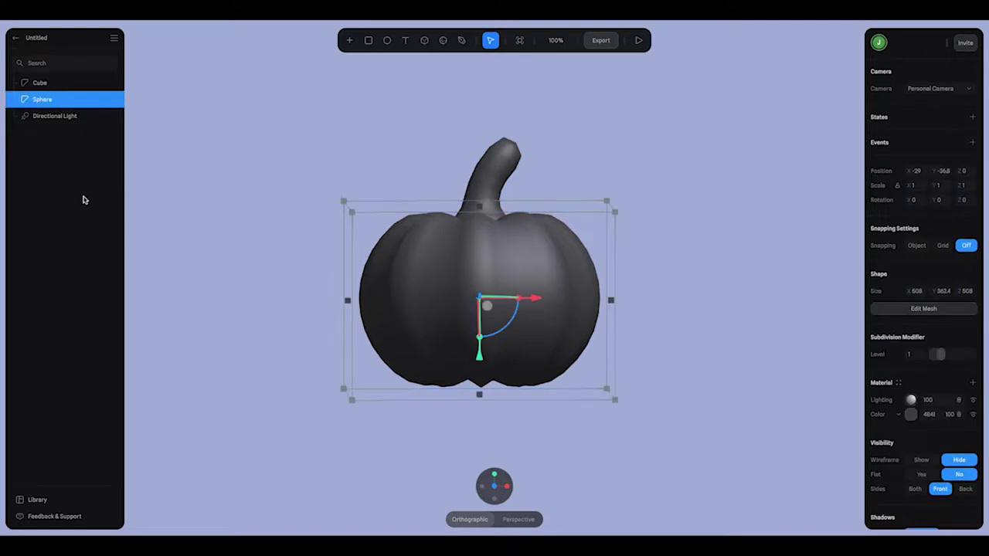
pyautogui.doubleClick(45, 101)
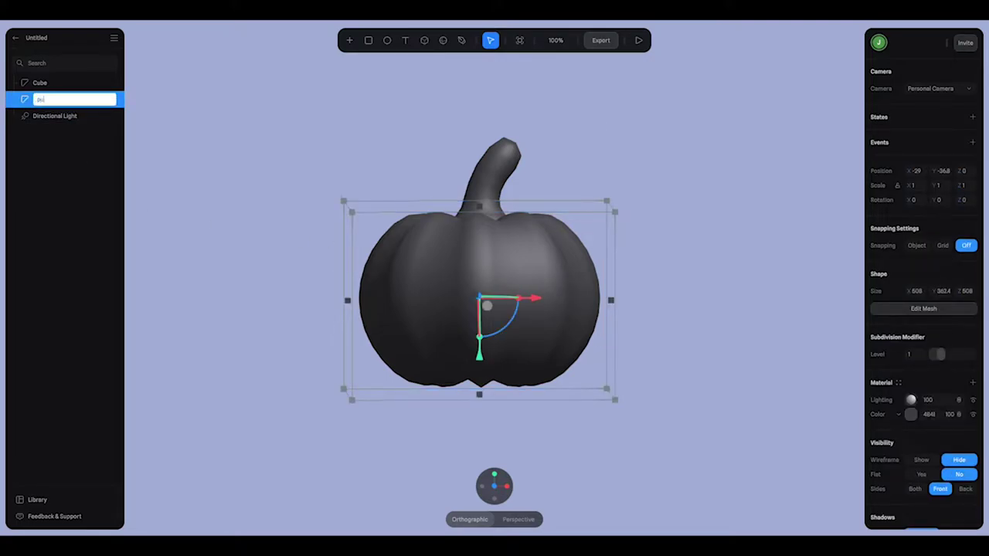
pyautogui.write('pumpkin')
pyautogui.press('Return')
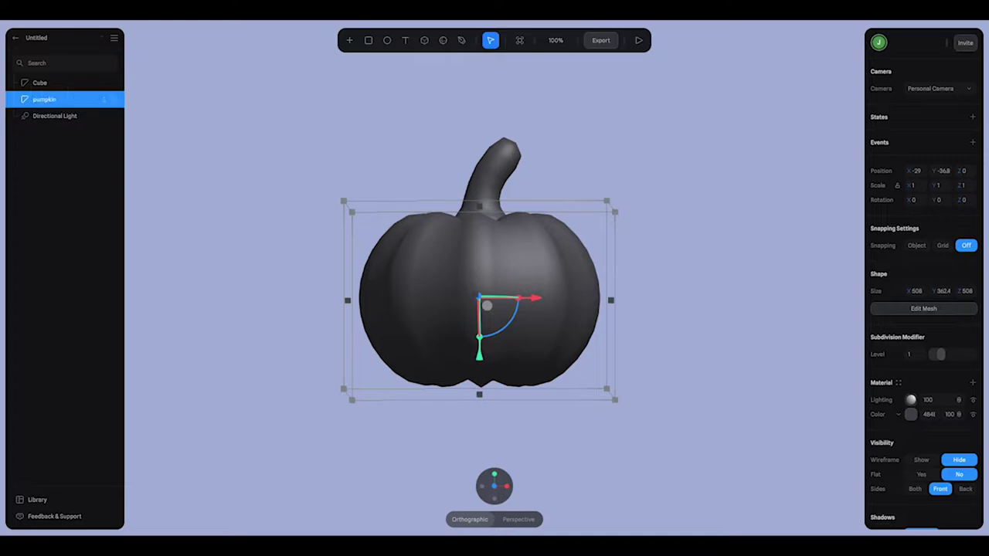
pyautogui.doubleClick(45, 82)
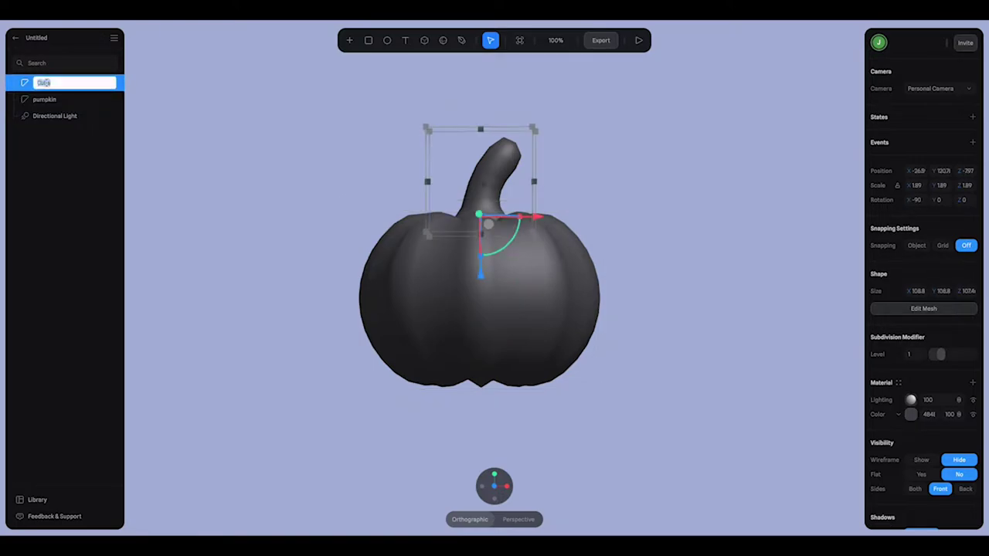
pyautogui.write('Stem')
pyautogui.press('Return')
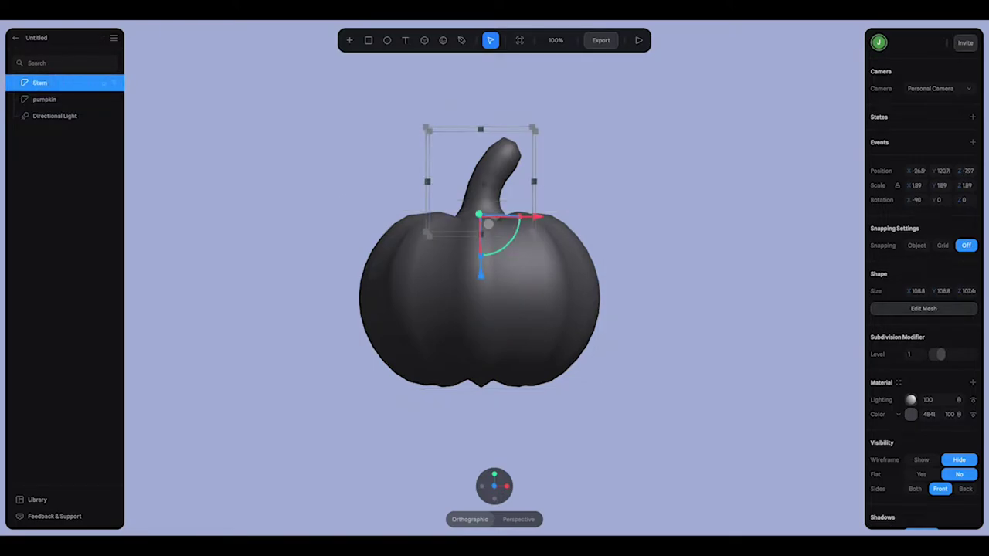
# Change the pumpkin's material color layer to the Depth type
pyautogui.click(557, 316)
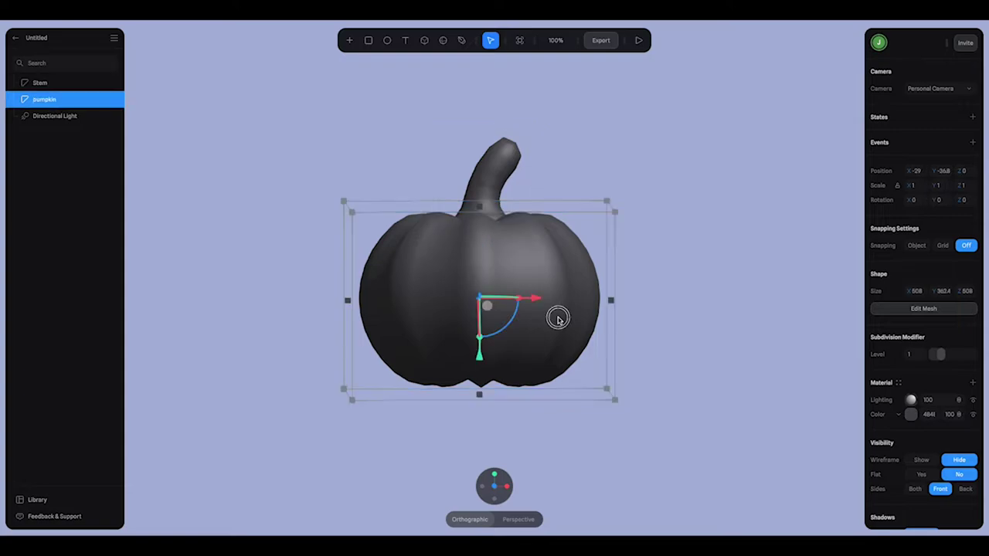
pyautogui.click(899, 416)
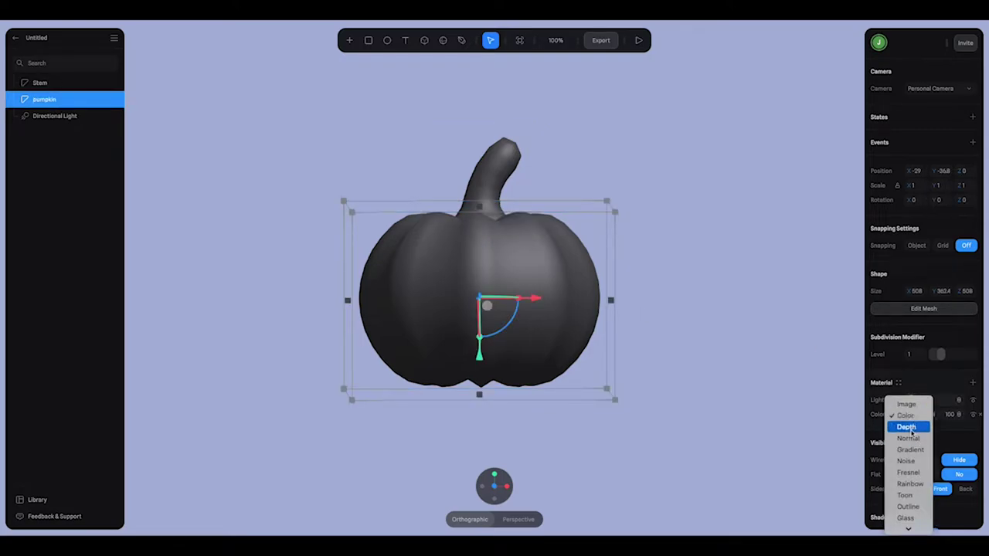
pyautogui.click(904, 429)
# Hide the stem so the top of the pumpkin is unobstructed
pyautogui.moveTo(661, 226); pyautogui.dragTo(662, 295, button='right')
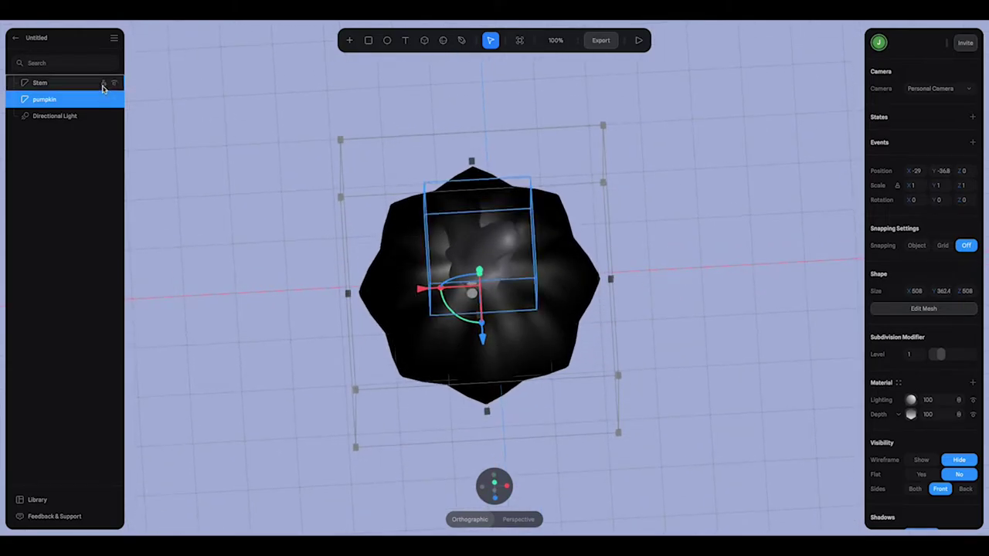
pyautogui.click(113, 84)
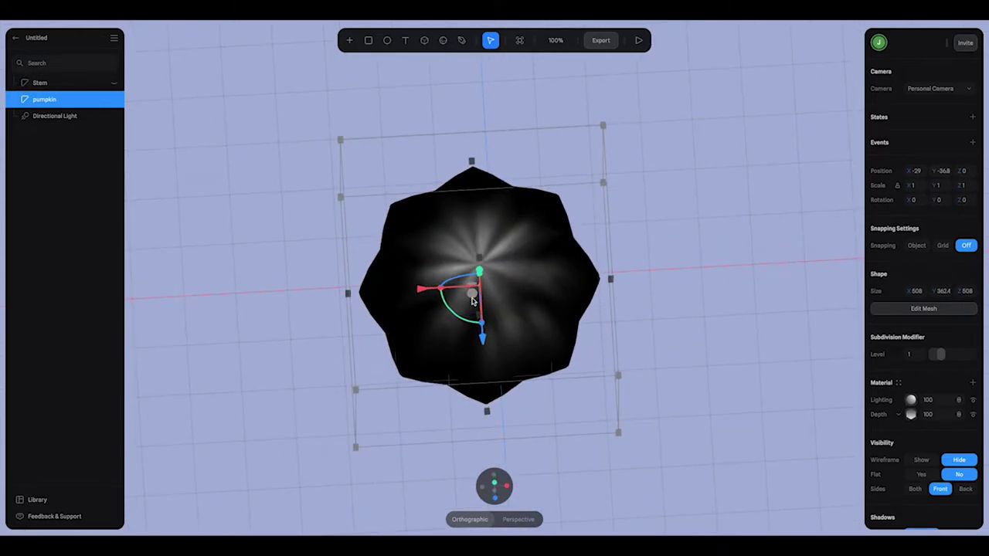
pyautogui.moveTo(473, 301); pyautogui.dragTo(577, 319)
# Adjust the pumpkin's radial depth gradient range to a near distance of about 96 and a far distance of about 221
pyautogui.click(911, 415)
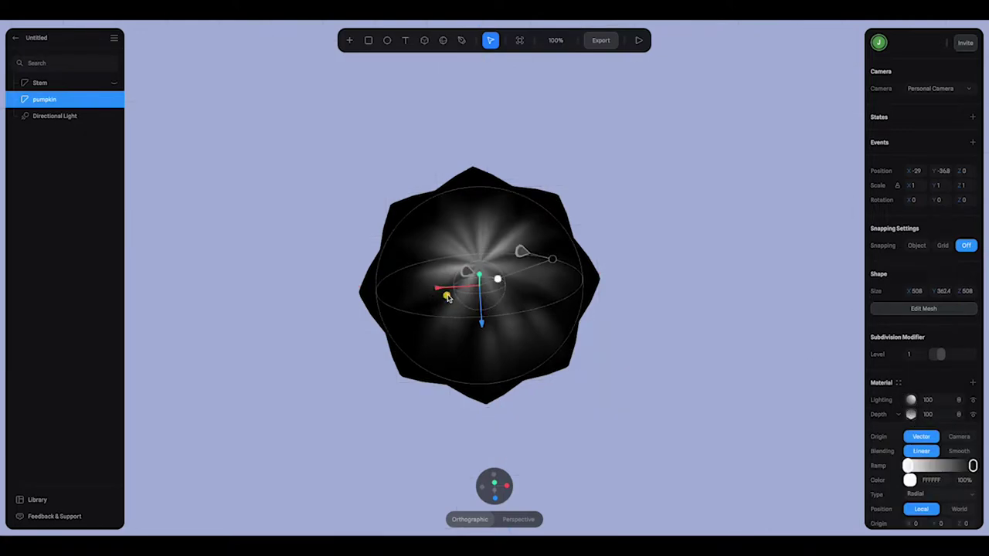
pyautogui.moveTo(448, 298)
pyautogui.mouseDown()
pyautogui.moveTo(432, 307)
pyautogui.moveTo(419, 298)
pyautogui.moveTo(441, 286)
pyautogui.moveTo(456, 253)
pyautogui.moveTo(453, 223)
pyautogui.moveTo(447, 295)
pyautogui.mouseUp()
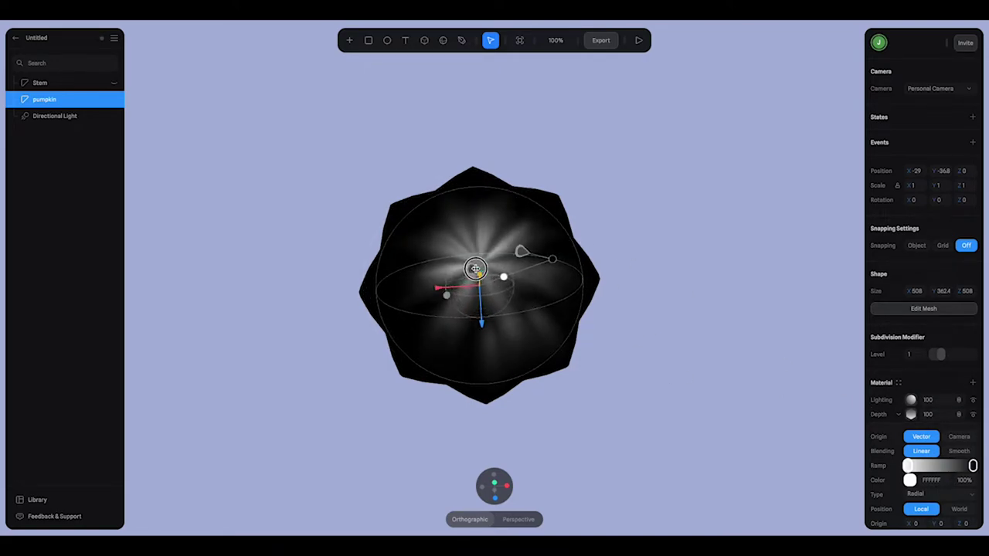
pyautogui.moveTo(479, 265); pyautogui.dragTo(484, 262)
pyautogui.moveTo(551, 314); pyautogui.dragTo(574, 301)
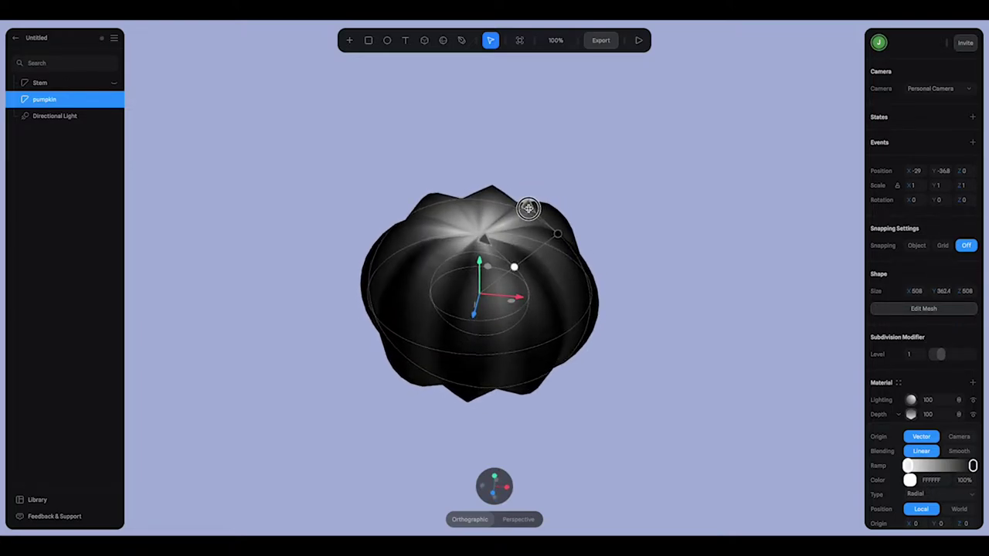
pyautogui.moveTo(530, 208); pyautogui.dragTo(532, 206)
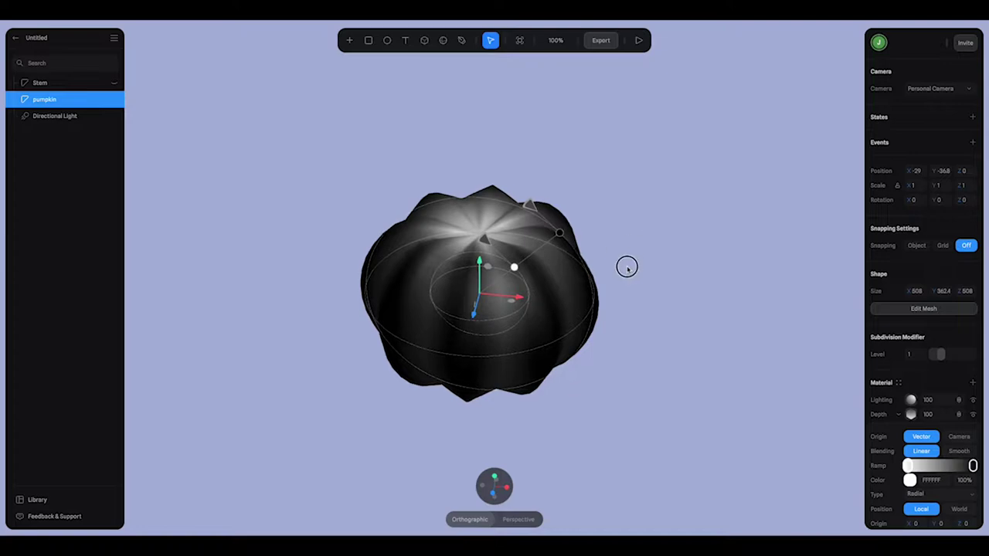
pyautogui.moveTo(627, 265); pyautogui.dragTo(492, 282)
pyautogui.moveTo(566, 329); pyautogui.dragTo(661, 360)
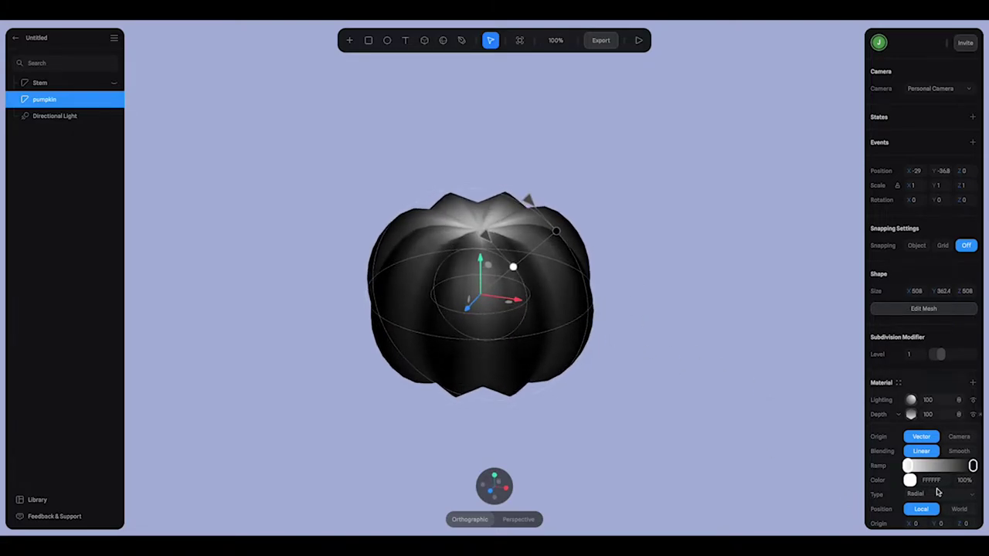
# Set the near color of the pumpkin's depth ramp to dark brown 5A3614
pyautogui.click(910, 481)
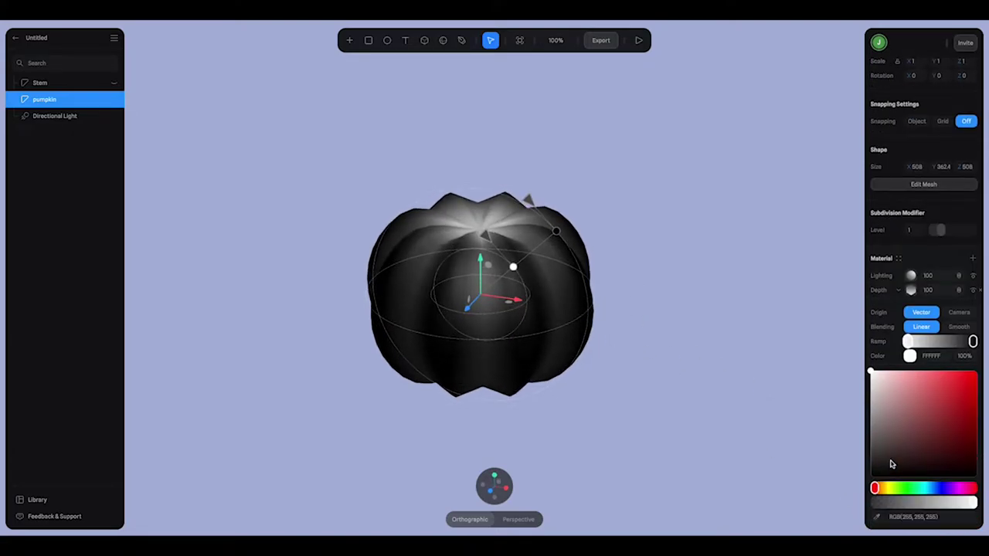
pyautogui.moveTo(876, 488); pyautogui.dragTo(884, 488)
pyautogui.moveTo(943, 426); pyautogui.dragTo(954, 441)
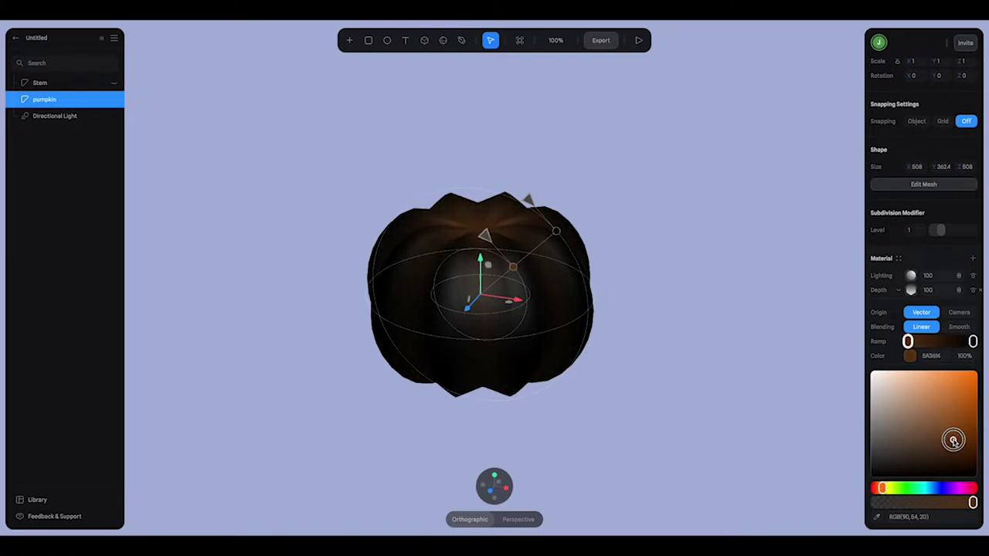
# Set the far color of the pumpkin's depth ramp to orange CD9134
pyautogui.click(974, 342)
pyautogui.click(921, 355)
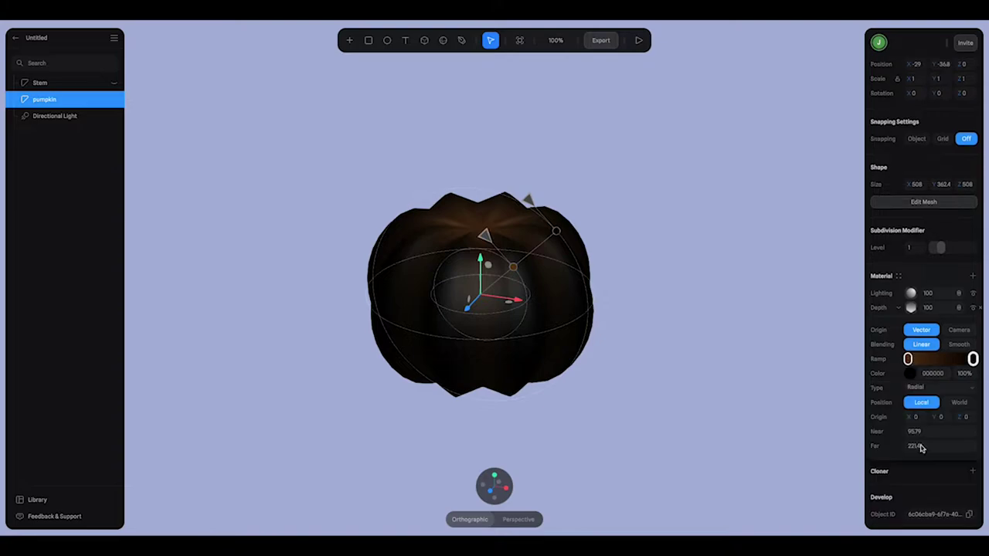
pyautogui.click(912, 374)
pyautogui.click(883, 489)
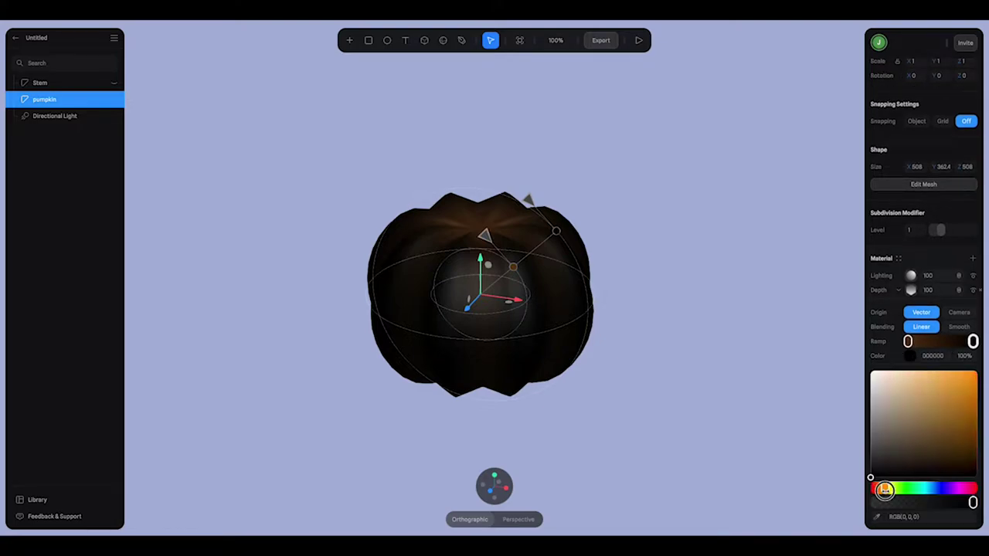
pyautogui.moveTo(919, 423); pyautogui.dragTo(949, 392)
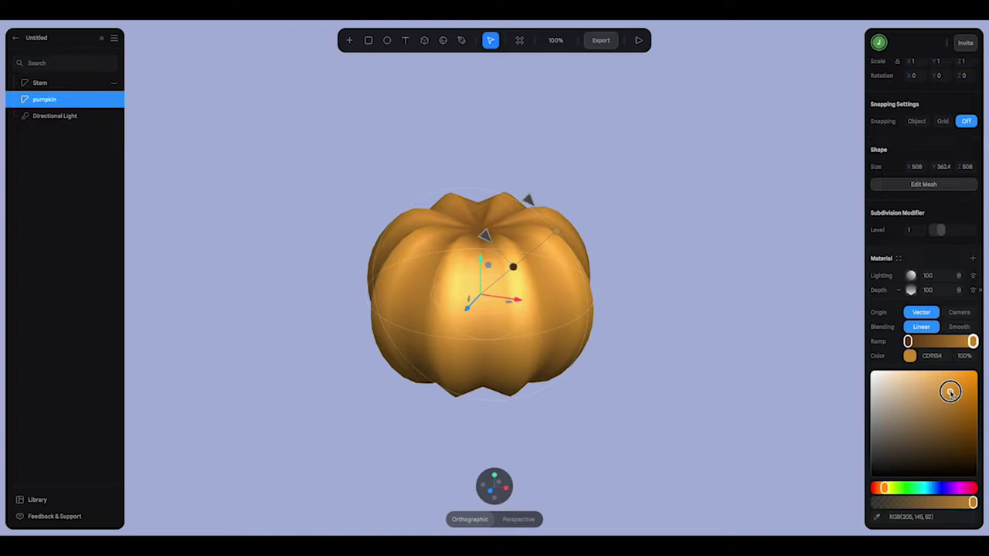
pyautogui.click(897, 320)
# Set the pumpkin's lighting layer to Overlay blending and the Lambert type
pyautogui.click(961, 295)
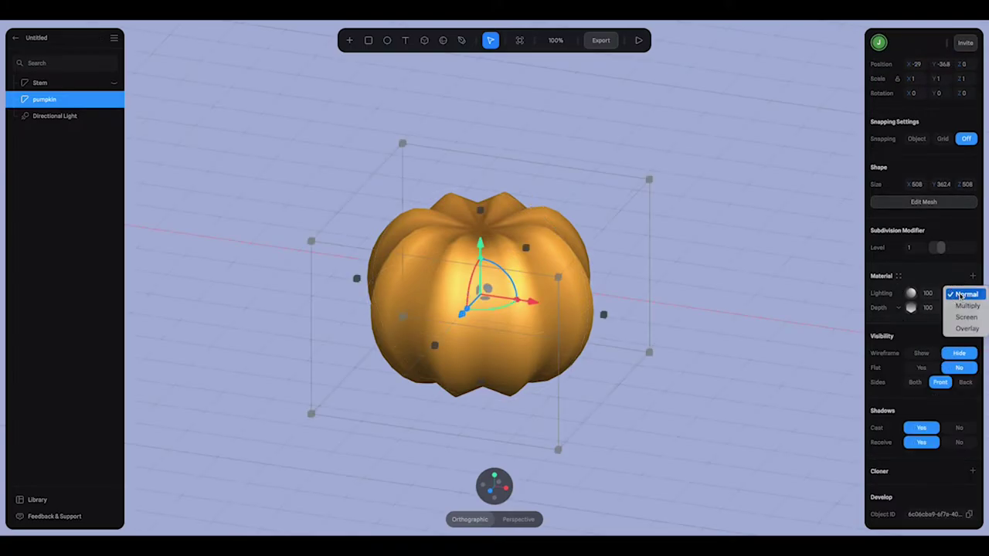
pyautogui.click(967, 329)
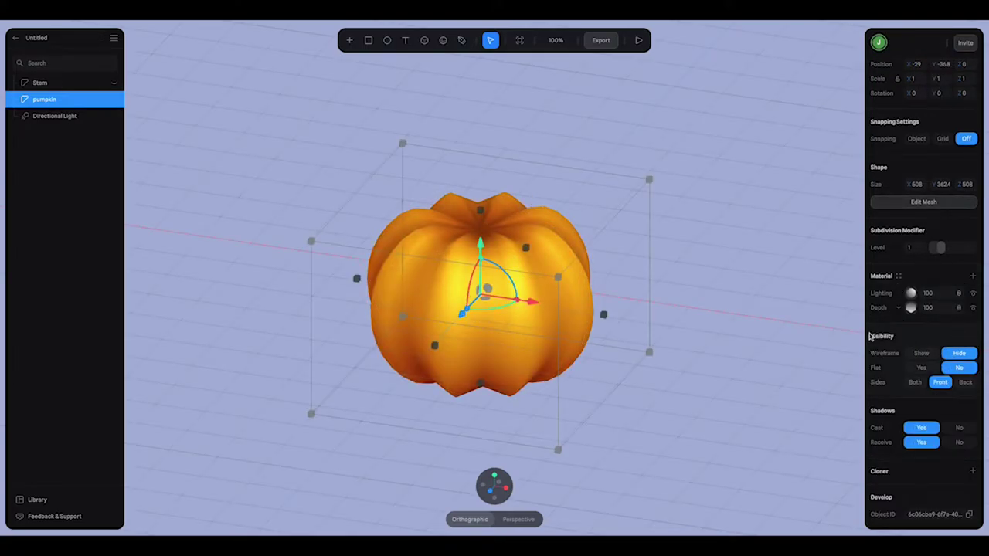
pyautogui.scroll(-5, 753, 327)
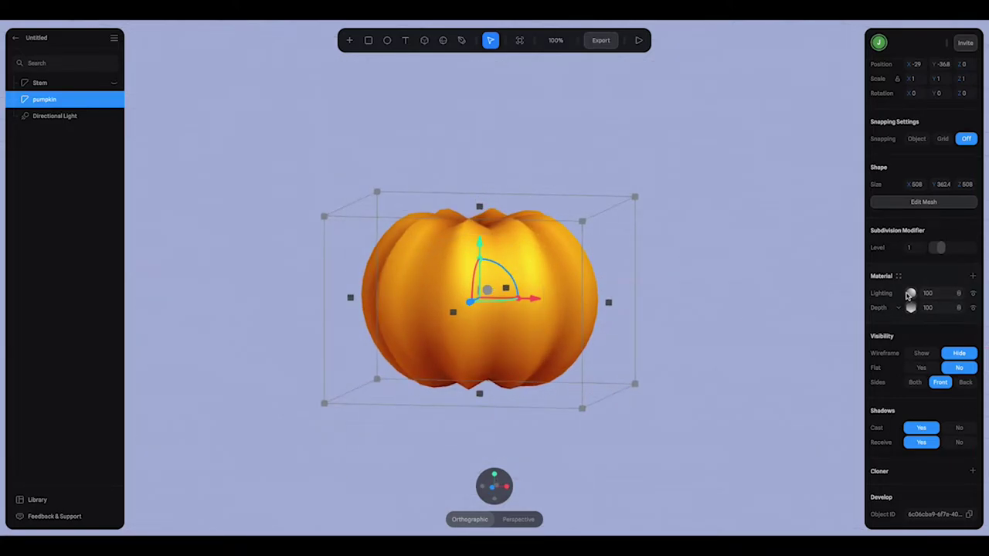
pyautogui.click(909, 295)
pyautogui.click(922, 317)
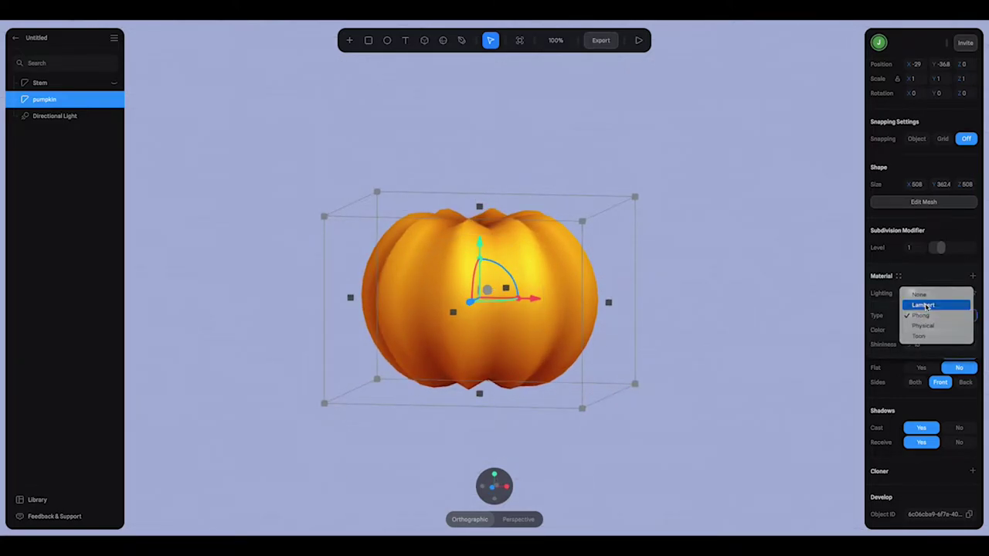
pyautogui.click(924, 305)
pyautogui.click(749, 301)
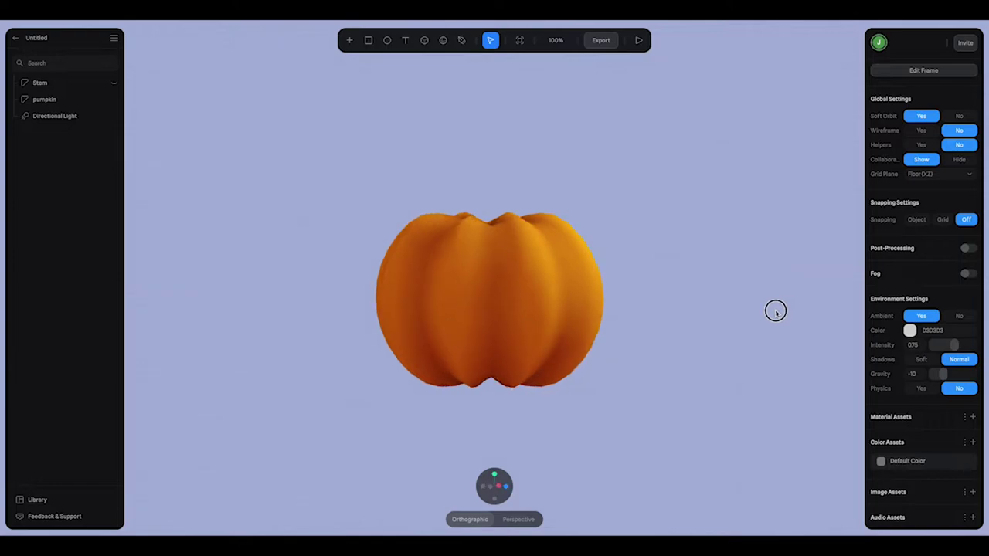
pyautogui.moveTo(775, 311); pyautogui.dragTo(695, 312)
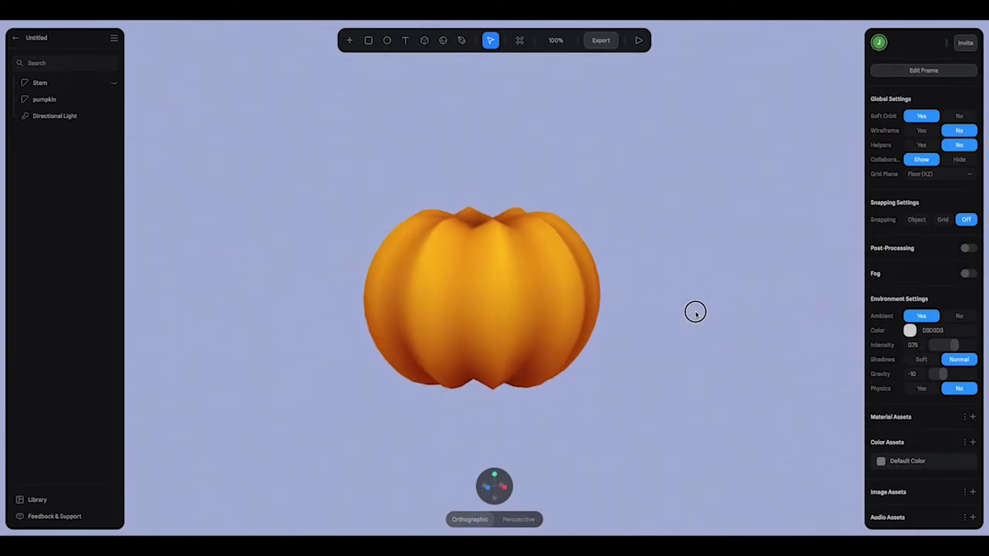
pyautogui.click(488, 485)
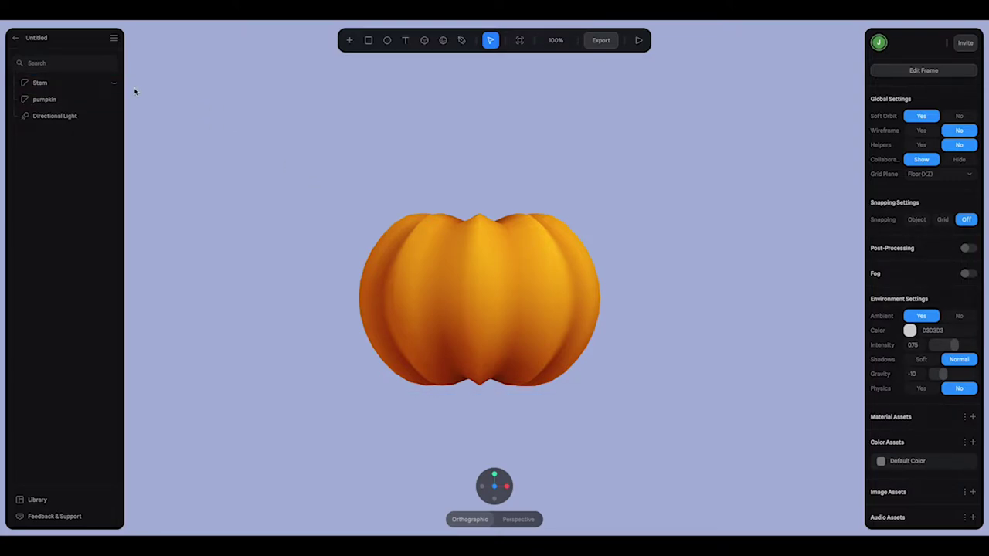
# Show the stem and set its material color to a medium green
pyautogui.click(114, 82)
pyautogui.click(488, 174)
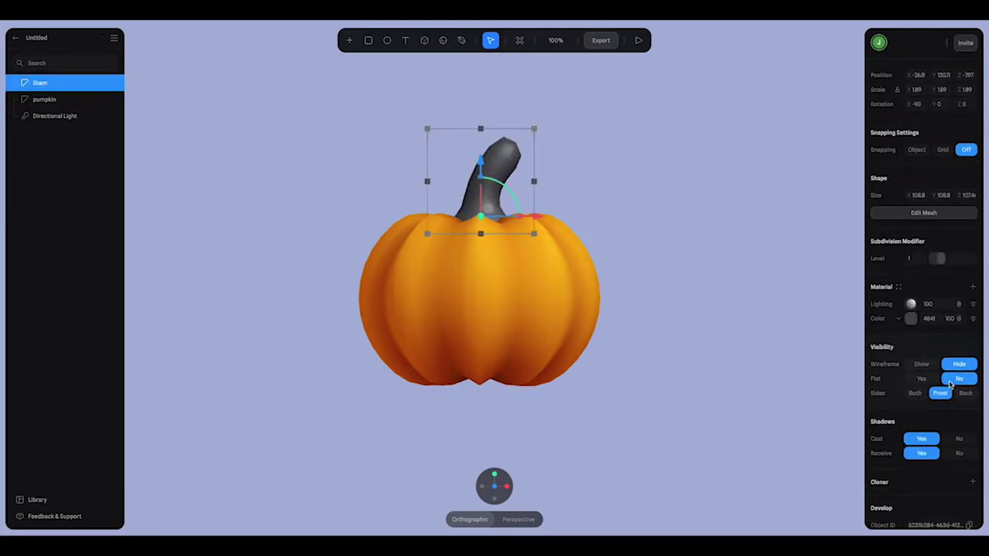
pyautogui.click(911, 321)
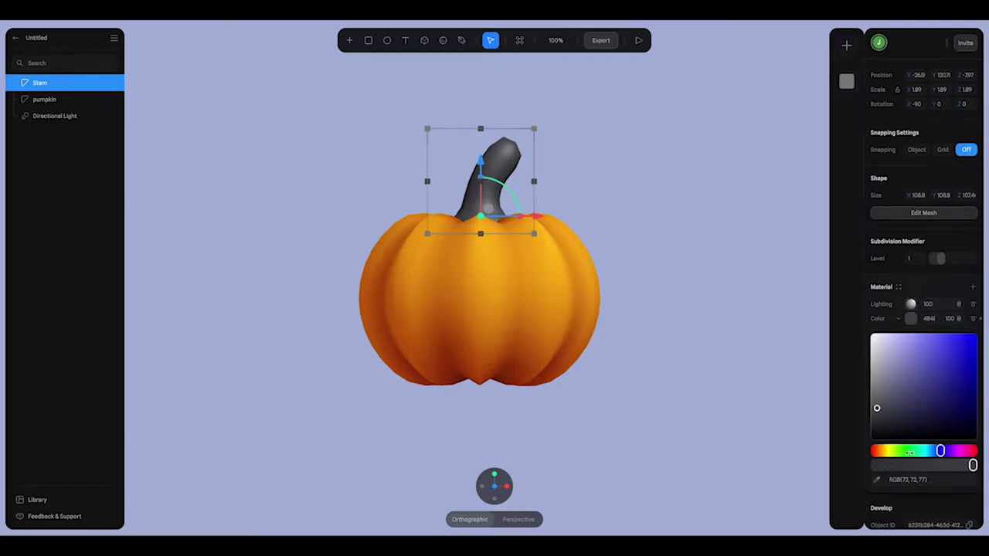
pyautogui.moveTo(910, 453); pyautogui.dragTo(905, 451)
pyautogui.moveTo(938, 391)
pyautogui.mouseDown()
pyautogui.moveTo(951, 400)
pyautogui.moveTo(946, 390)
pyautogui.mouseUp()
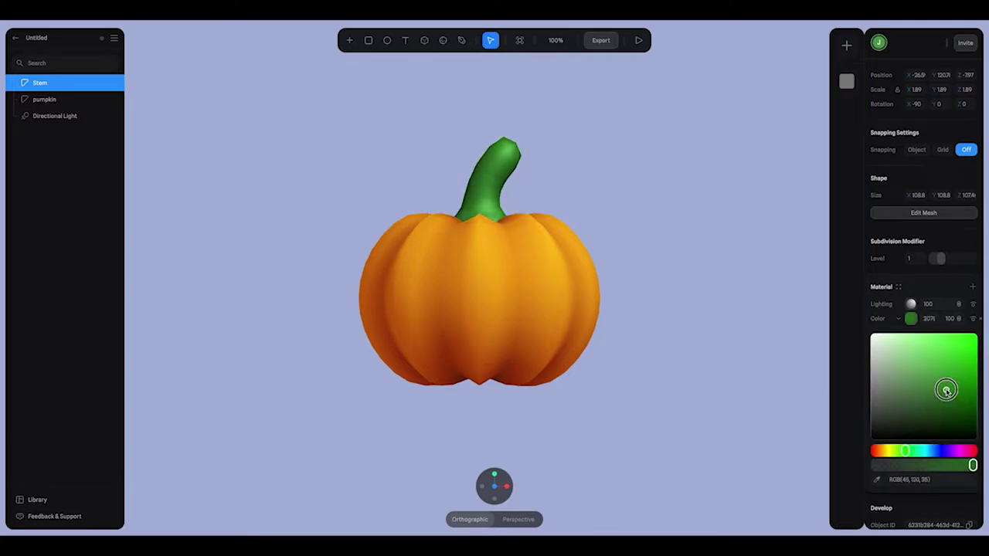
# Set the stem's lighting layer to Overlay blending and the Lambert type
pyautogui.click(960, 306)
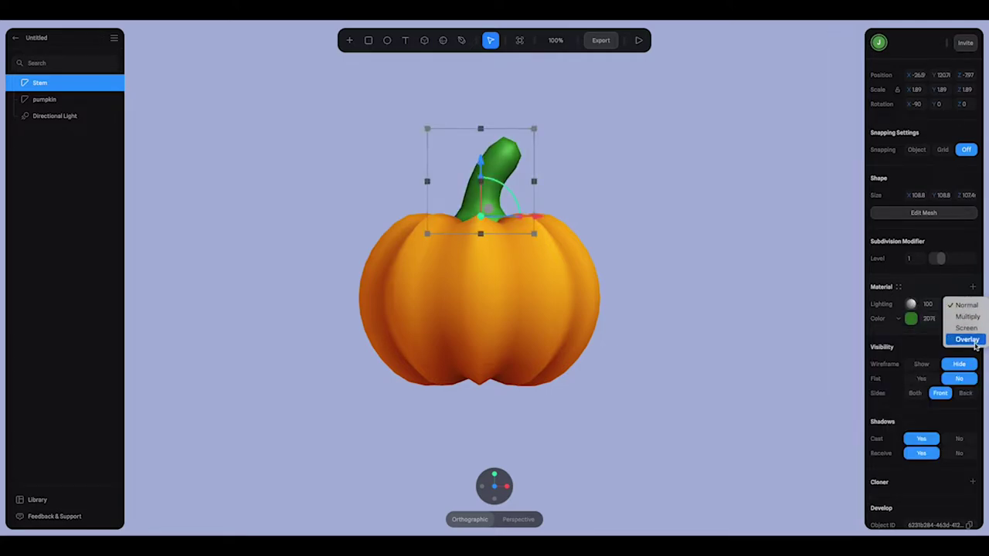
pyautogui.click(911, 305)
pyautogui.click(938, 325)
pyautogui.click(927, 317)
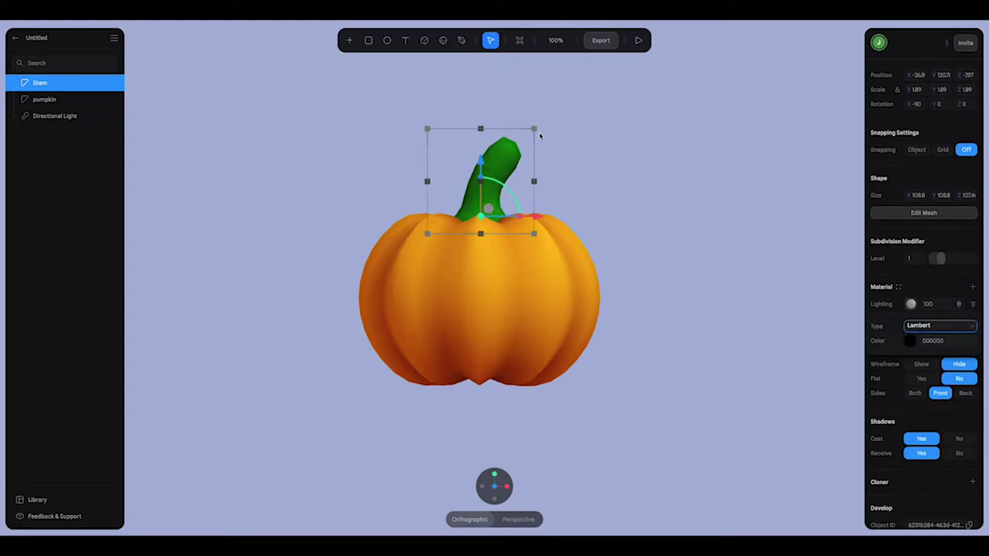
# Scale the stem down so it is shorter and slightly narrower on the pumpkin
pyautogui.moveTo(533, 129); pyautogui.dragTo(529, 153)
pyautogui.click(663, 199)
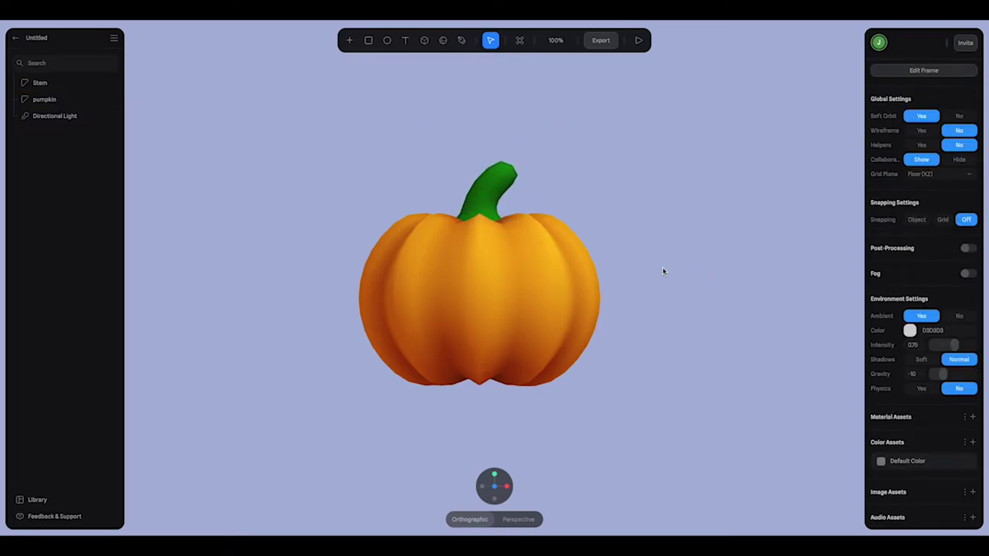
pyautogui.moveTo(663, 271); pyautogui.dragTo(688, 276)
pyautogui.moveTo(464, 501)
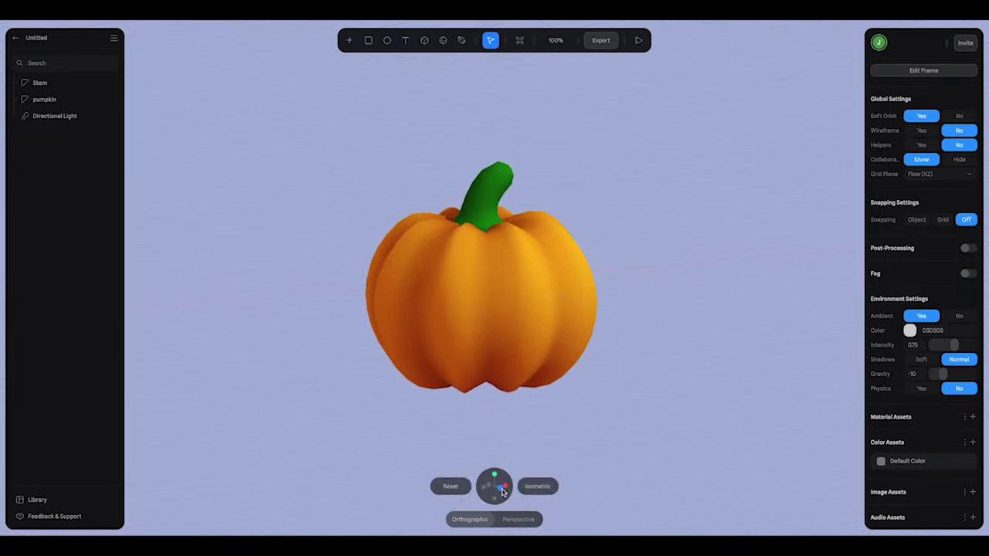
pyautogui.click(503, 491)
pyautogui.click(470, 294)
pyautogui.click(715, 359)
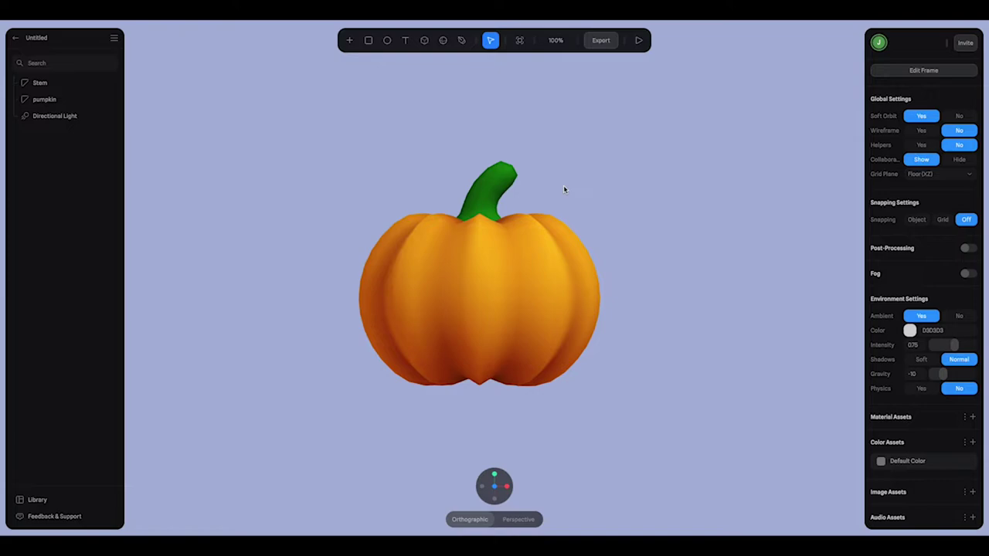
# Draw a rectangle of about 92 by 92 on the left half of the pumpkin's front
pyautogui.click(585, 261)
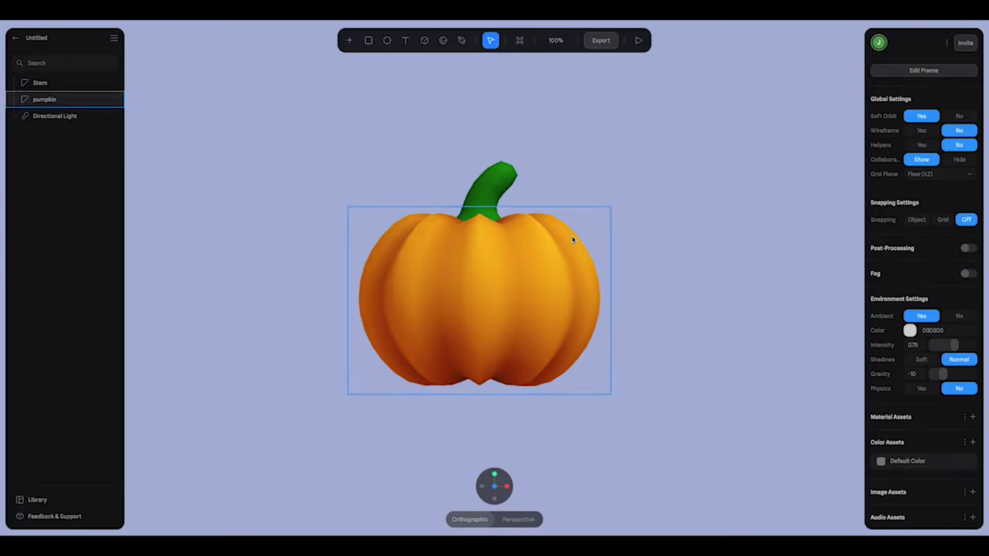
pyautogui.click(737, 220)
pyautogui.click(375, 39)
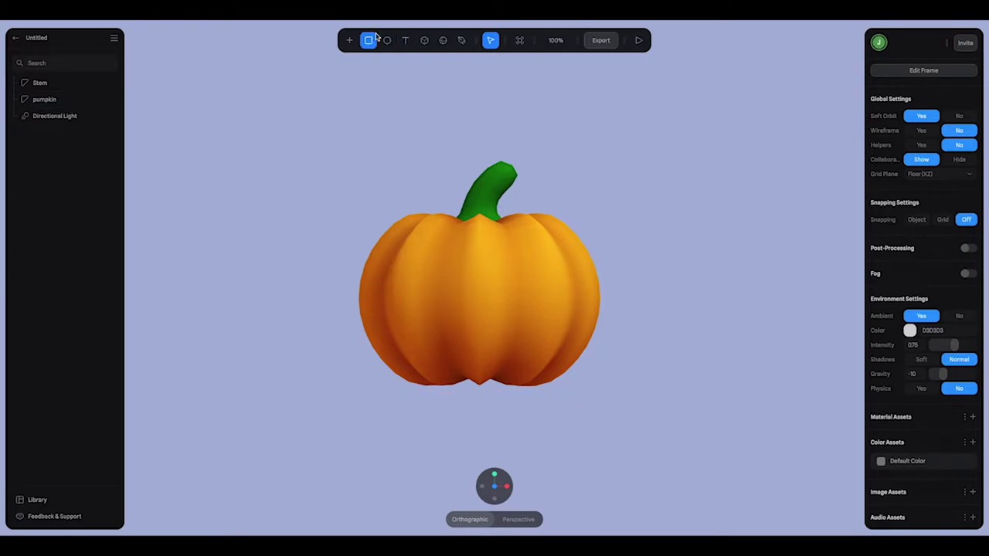
pyautogui.moveTo(425, 266); pyautogui.dragTo(471, 310)
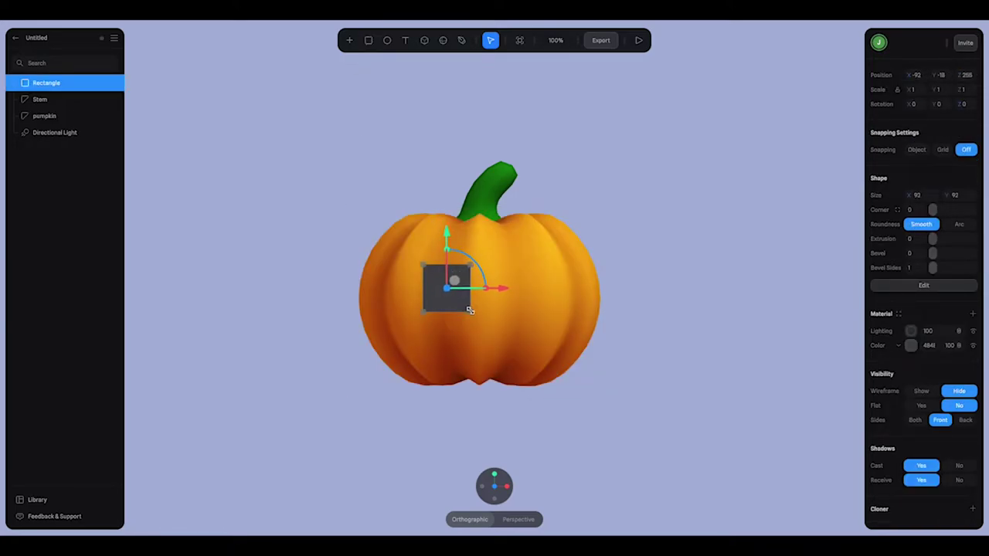
# Reshape the rectangle into a triangle by deleting its upper right point and moving the upper left point to the middle
pyautogui.click(924, 286)
pyautogui.click(471, 266)
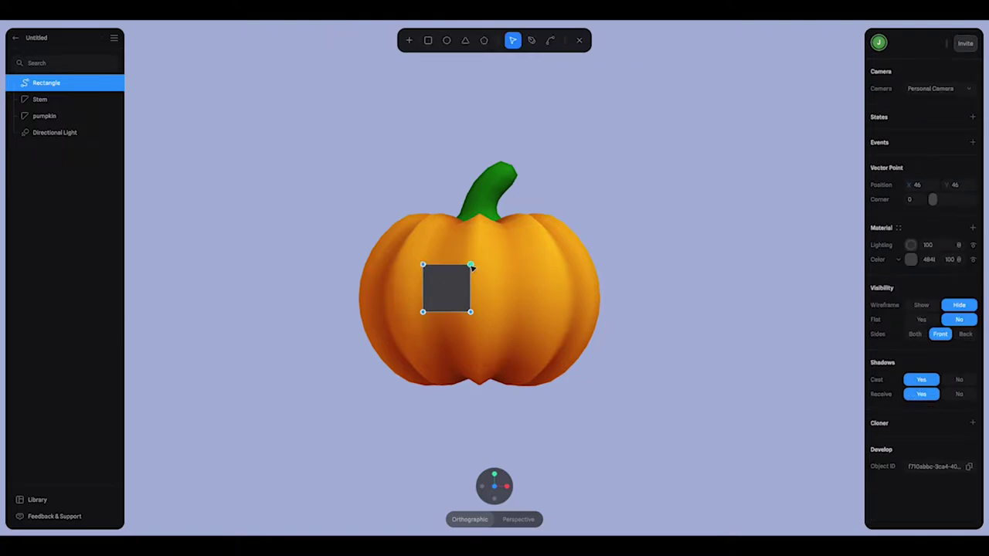
pyautogui.press('Delete')
pyautogui.click(423, 265)
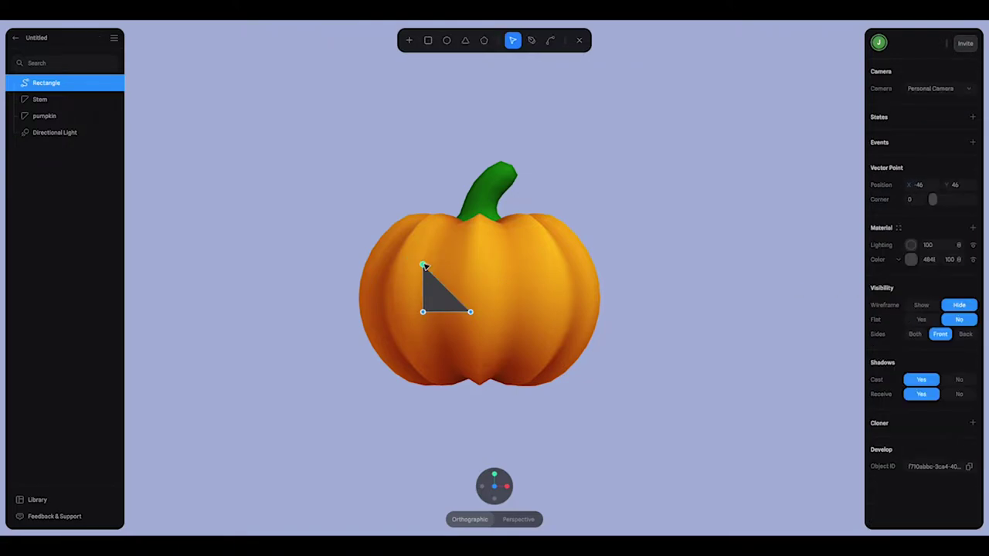
pyautogui.moveTo(423, 265); pyautogui.dragTo(449, 272)
pyautogui.click(580, 40)
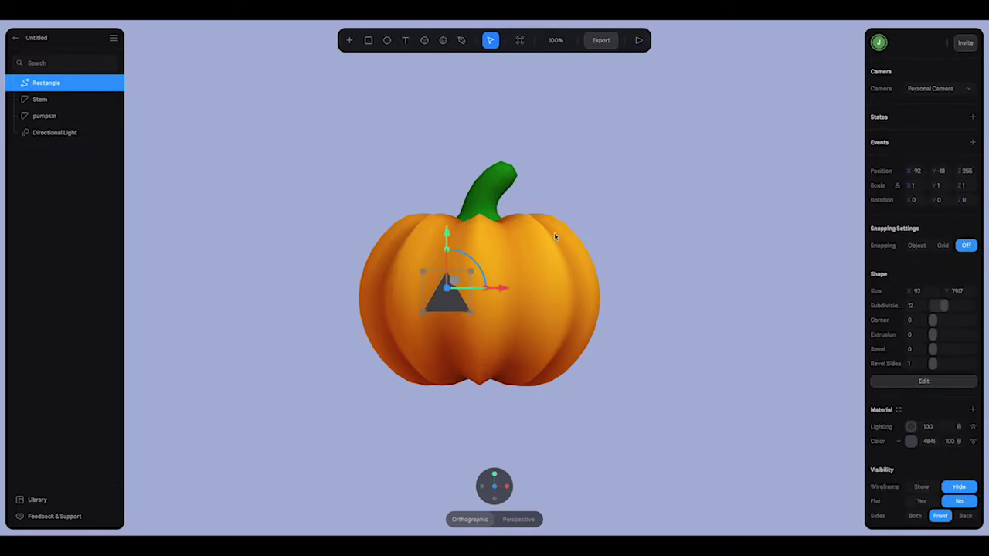
# Move the triangle up to about X -100, Y 12 as an eye and set its extrusion to 128
pyautogui.click(462, 271)
pyautogui.moveTo(462, 271); pyautogui.dragTo(451, 267)
pyautogui.moveTo(399, 415); pyautogui.dragTo(511, 404)
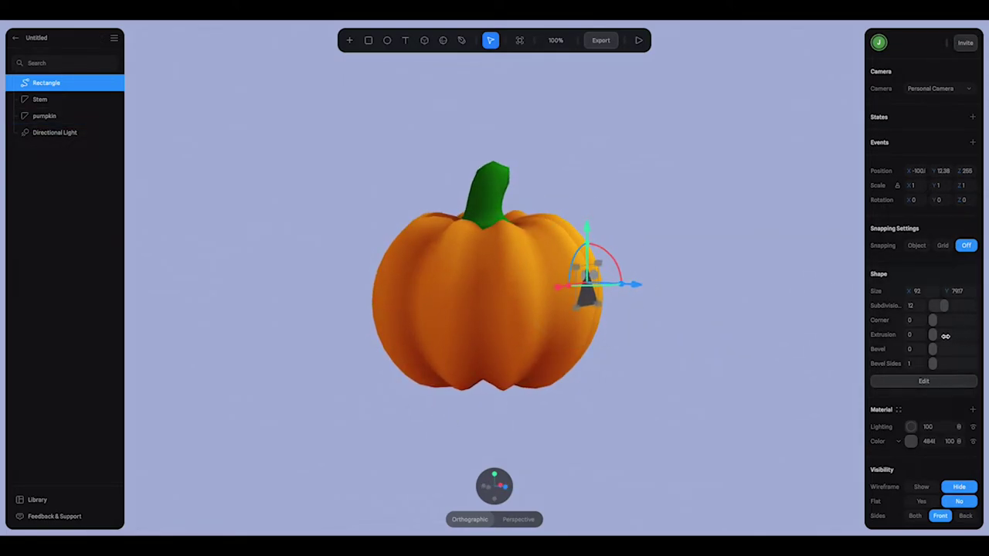
pyautogui.moveTo(934, 334); pyautogui.dragTo(977, 334)
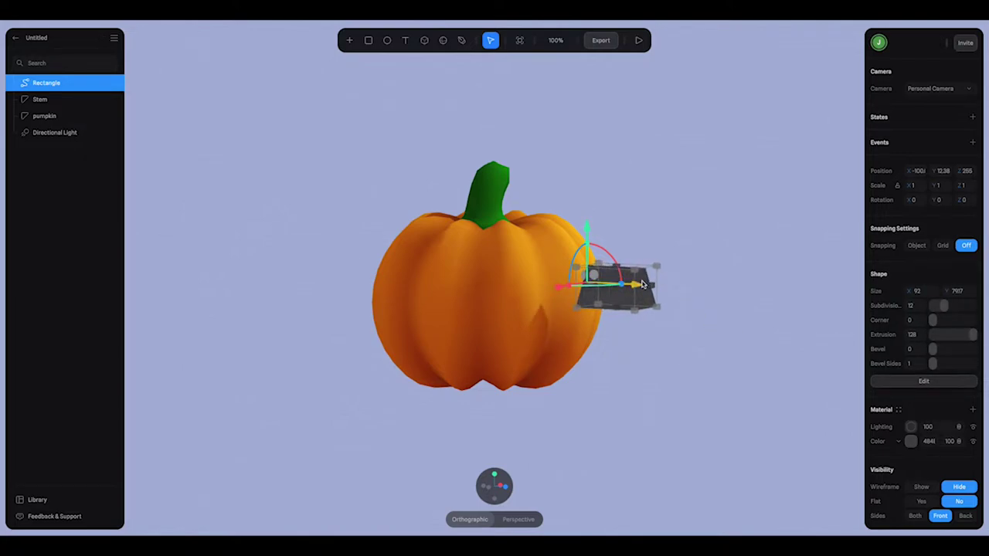
# Push the triangle back into the pumpkin to about Z 117 and subtract it from the pumpkin with a Boolean operation
pyautogui.moveTo(639, 287); pyautogui.dragTo(576, 284)
pyautogui.moveTo(704, 293); pyautogui.dragTo(636, 301)
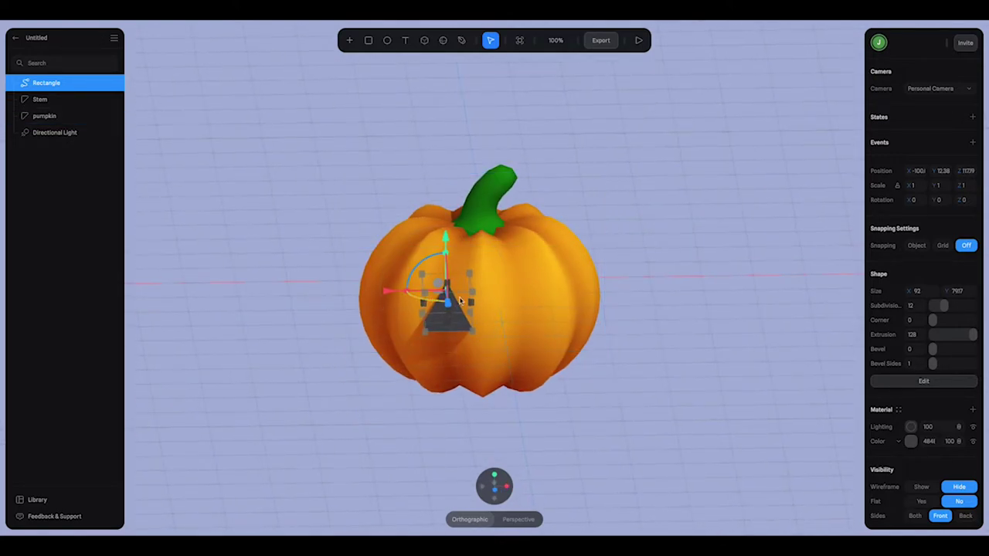
pyautogui.keyDown('shift'); pyautogui.click(543, 274); pyautogui.keyUp('shift')
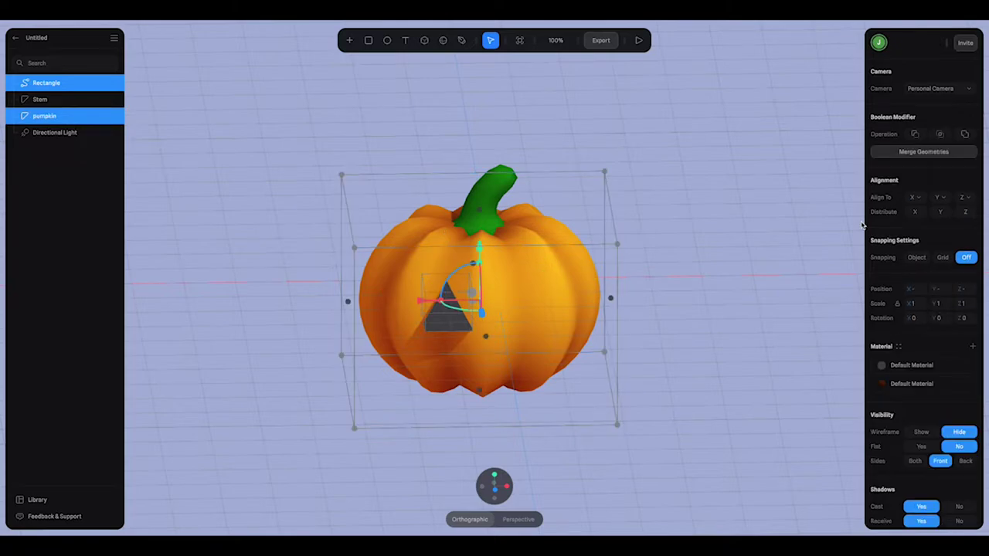
pyautogui.click(915, 135)
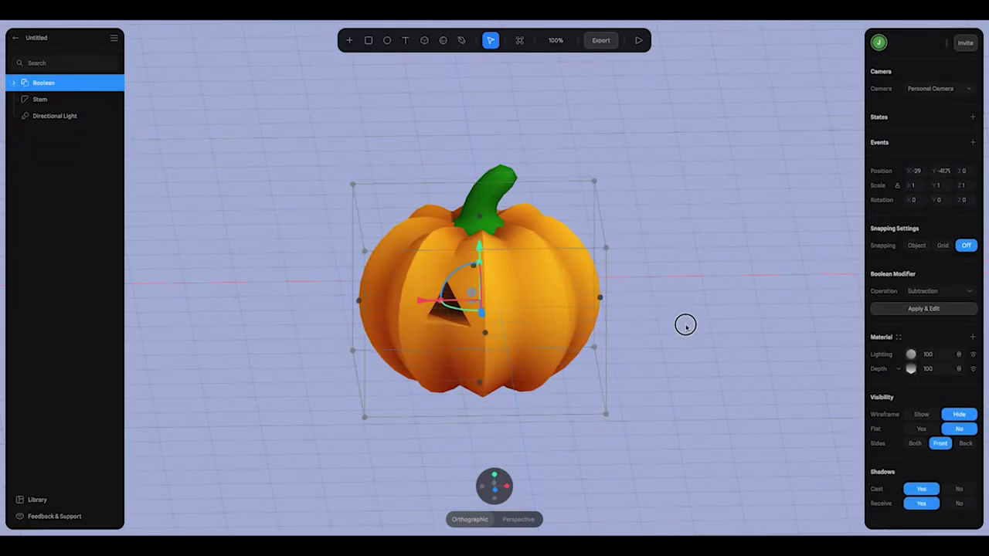
pyautogui.moveTo(686, 326); pyautogui.dragTo(522, 323)
pyautogui.moveTo(681, 295); pyautogui.dragTo(596, 325)
pyautogui.moveTo(618, 395); pyautogui.dragTo(644, 373)
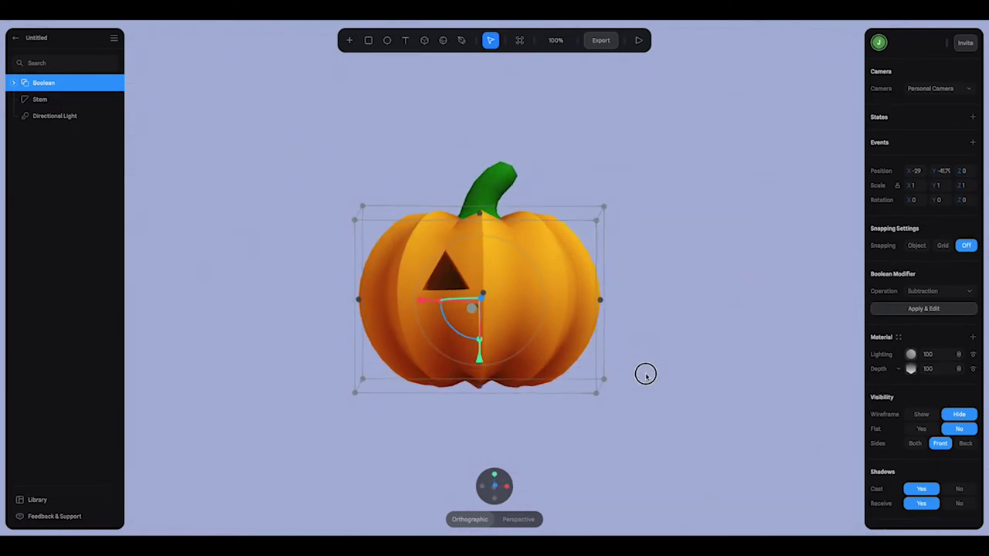
# Rename the triangle inside the Boolean group to Eye
pyautogui.click(13, 83)
pyautogui.click(71, 102)
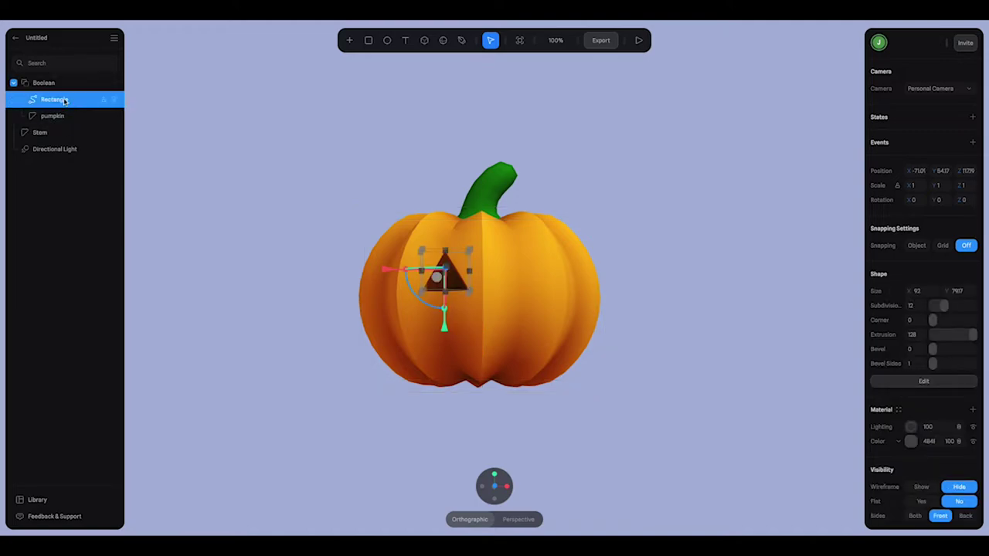
pyautogui.doubleClick(65, 102)
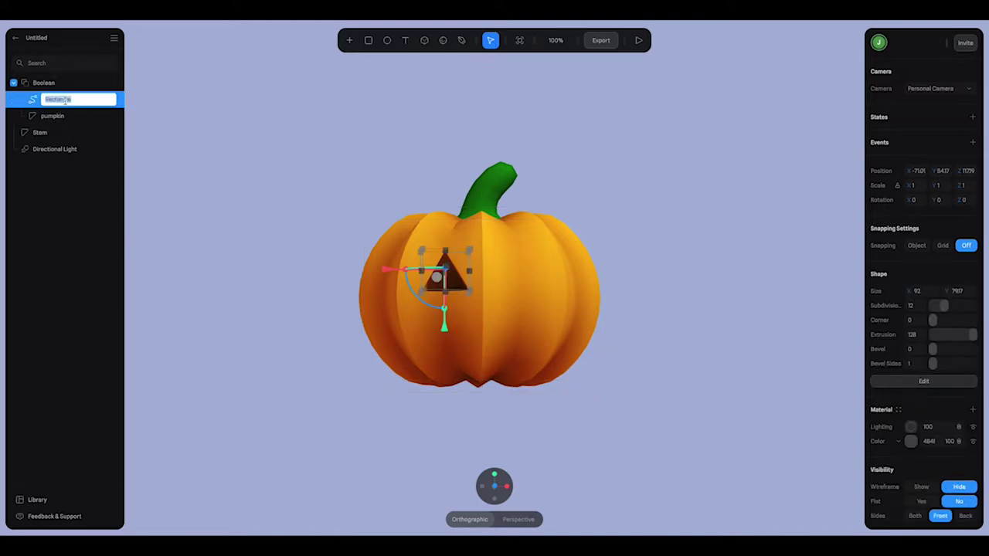
pyautogui.write('Eye')
pyautogui.press('Return')
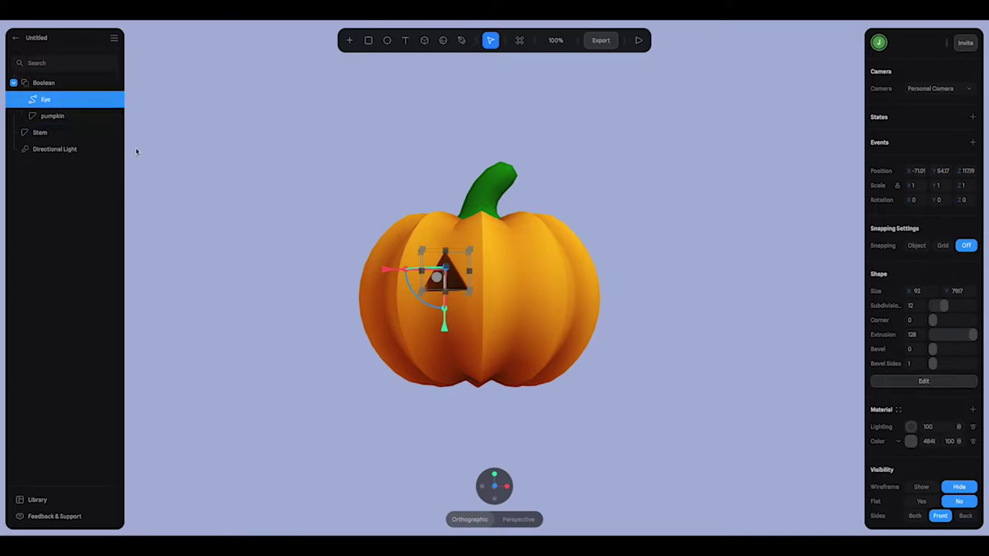
# Duplicate the eye and move the copy horizontally to about X 76 on the right half of the pumpkin
pyautogui.hotkey('ctrl', 'd')
pyautogui.moveTo(435, 282); pyautogui.dragTo(516, 282)
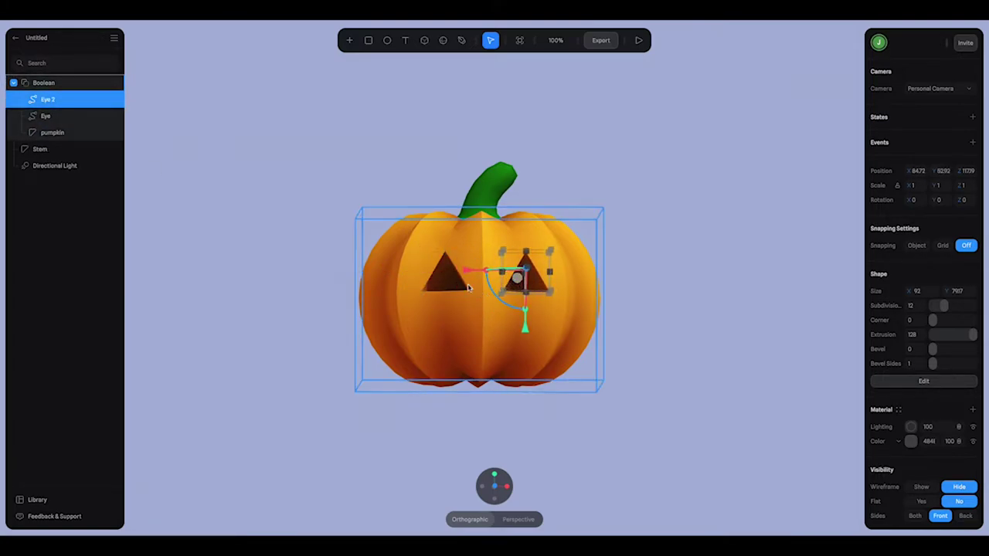
pyautogui.hotkey('ctrl', 'z')
pyautogui.moveTo(394, 274); pyautogui.dragTo(462, 268)
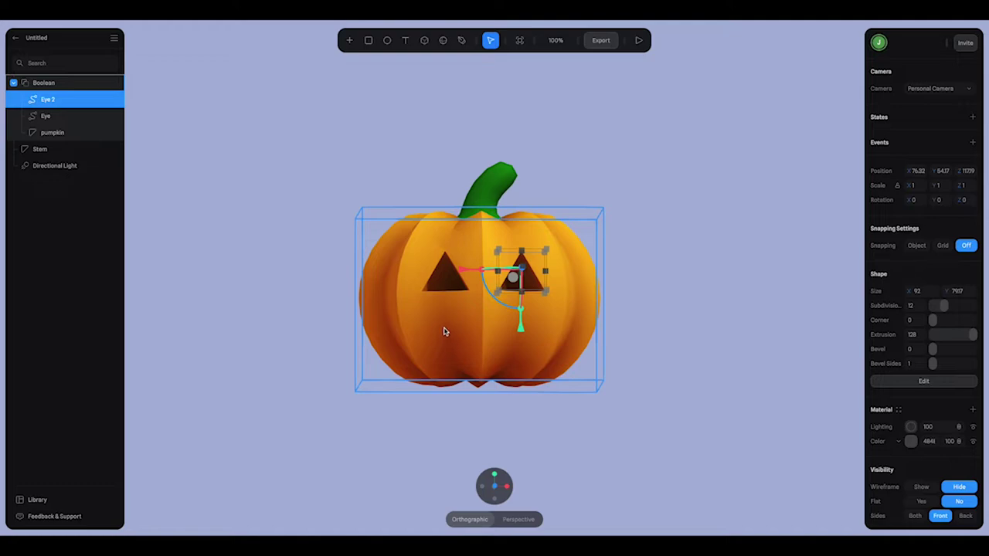
# Duplicate the second eye, scale the copy to about 63 by 54, and place it centrally below the eyes at about Z 156
pyautogui.hotkey('ctrl', 'd')
pyautogui.moveTo(513, 277); pyautogui.dragTo(474, 316)
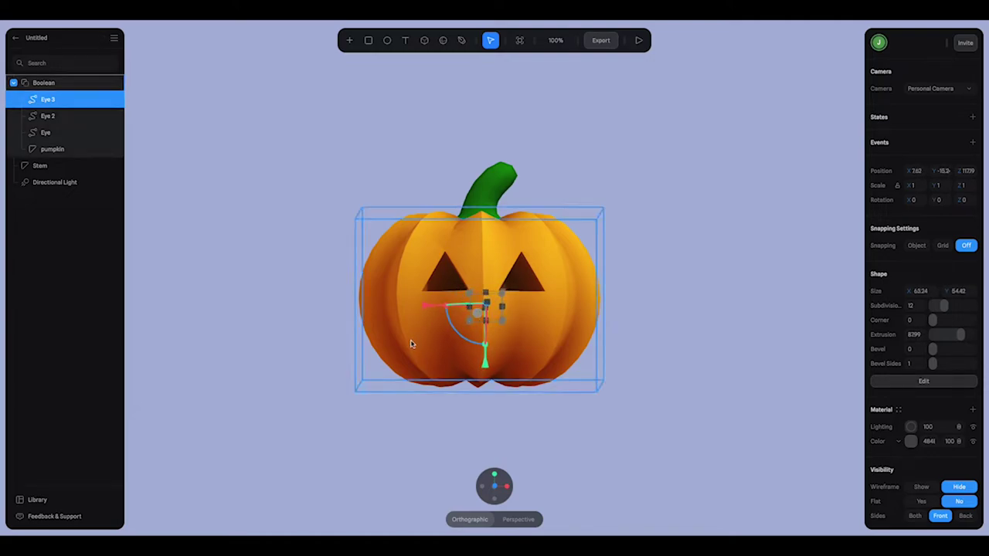
pyautogui.moveTo(410, 343); pyautogui.dragTo(614, 317, button='middle')
pyautogui.moveTo(589, 317); pyautogui.dragTo(565, 309)
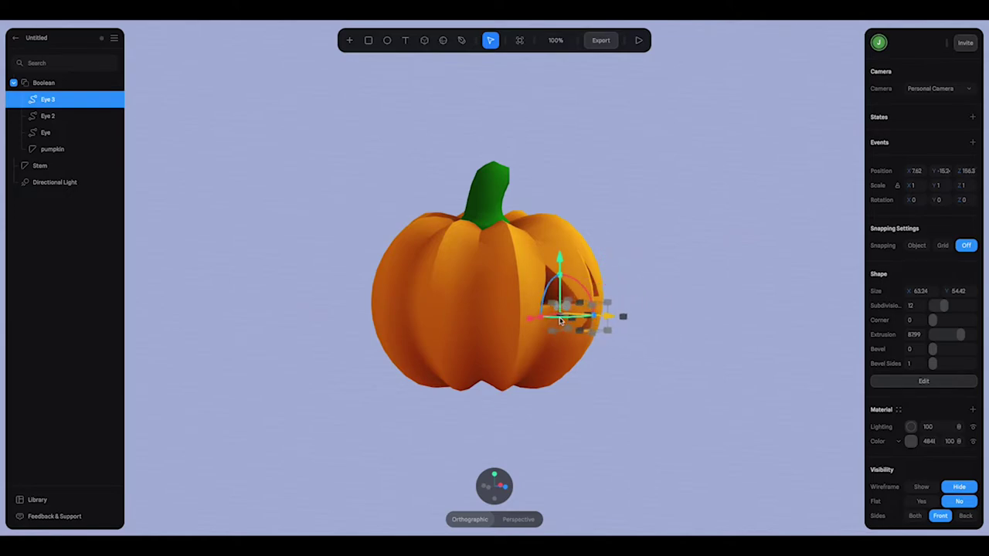
pyautogui.moveTo(565, 309); pyautogui.dragTo(583, 319, button='middle')
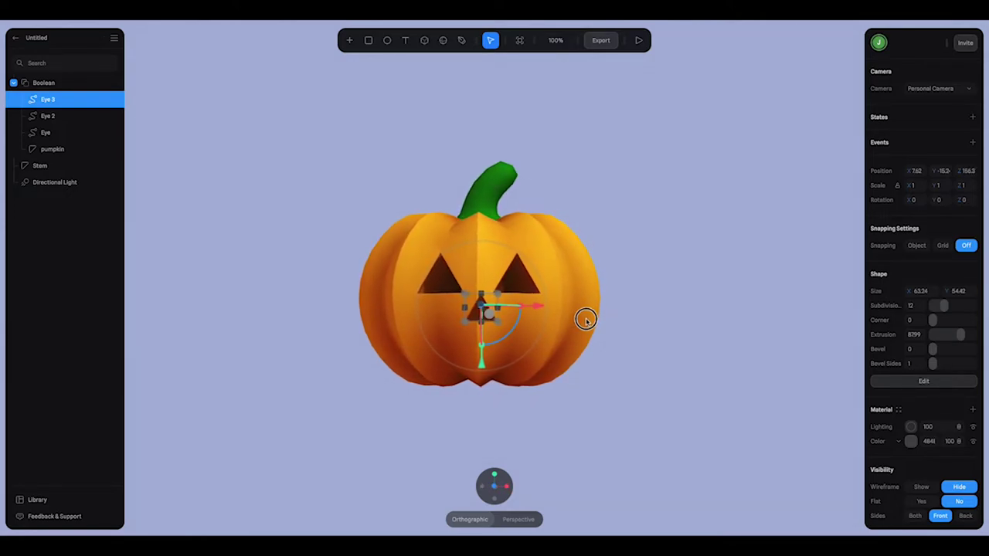
pyautogui.click(649, 311)
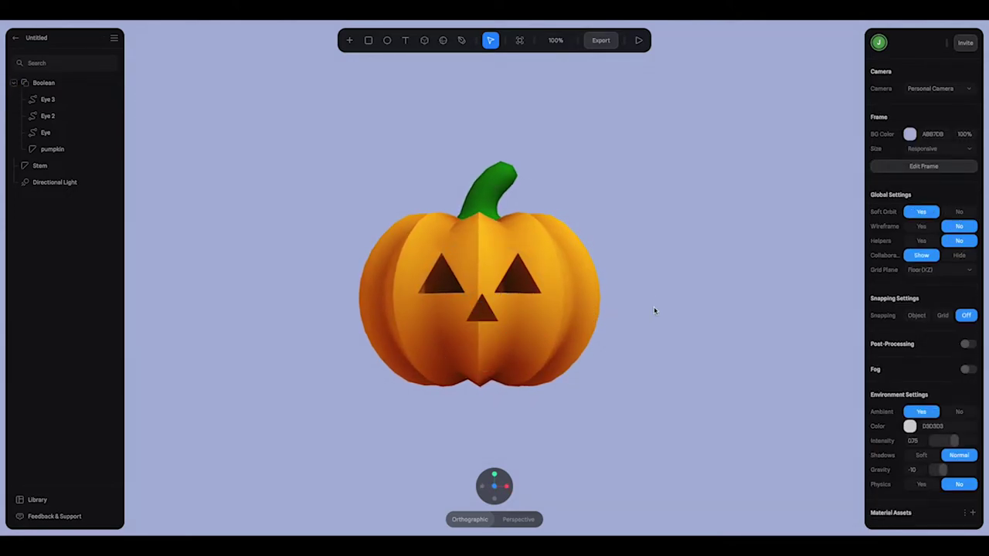
# Rename the small centre triangle to Nose and nudge it slightly down and left to centre it between the eyes
pyautogui.click(481, 312)
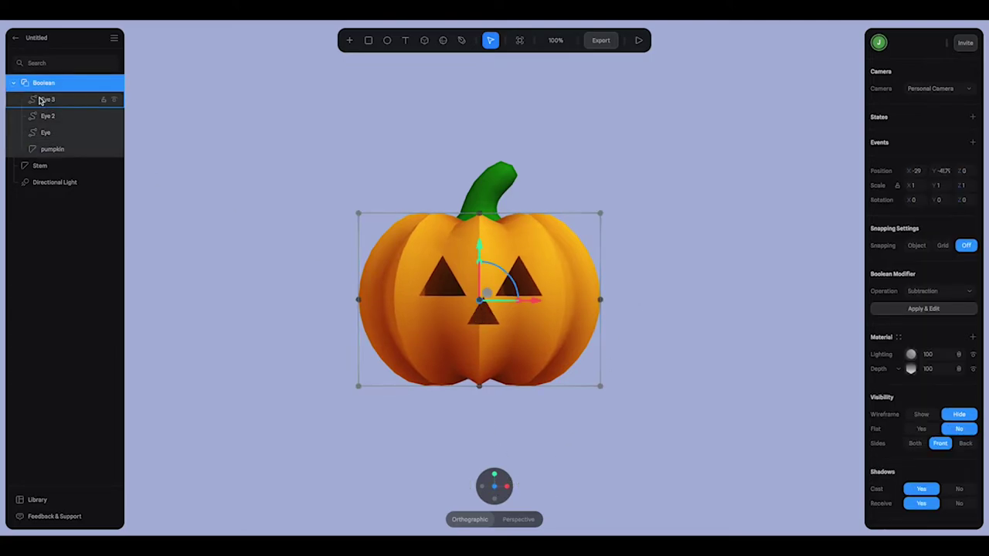
pyautogui.click(48, 101)
pyautogui.doubleClick(48, 101)
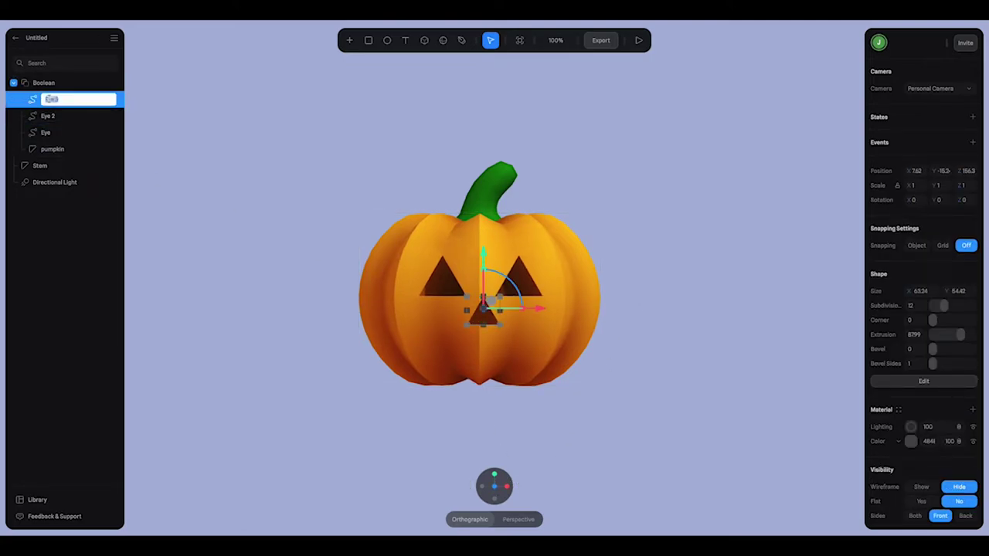
pyautogui.write('Nose')
pyautogui.press('Return')
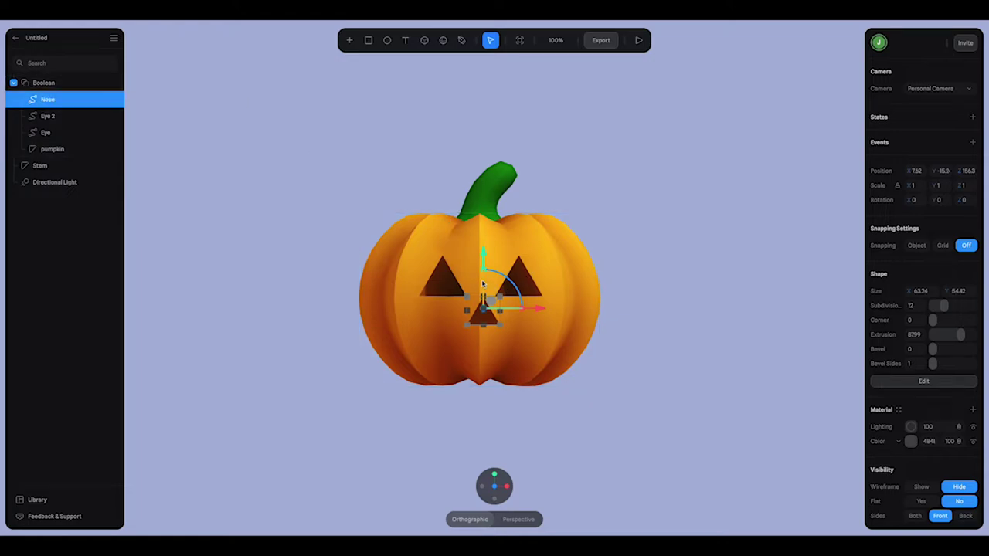
pyautogui.moveTo(491, 300); pyautogui.dragTo(496, 306)
pyautogui.click(669, 299)
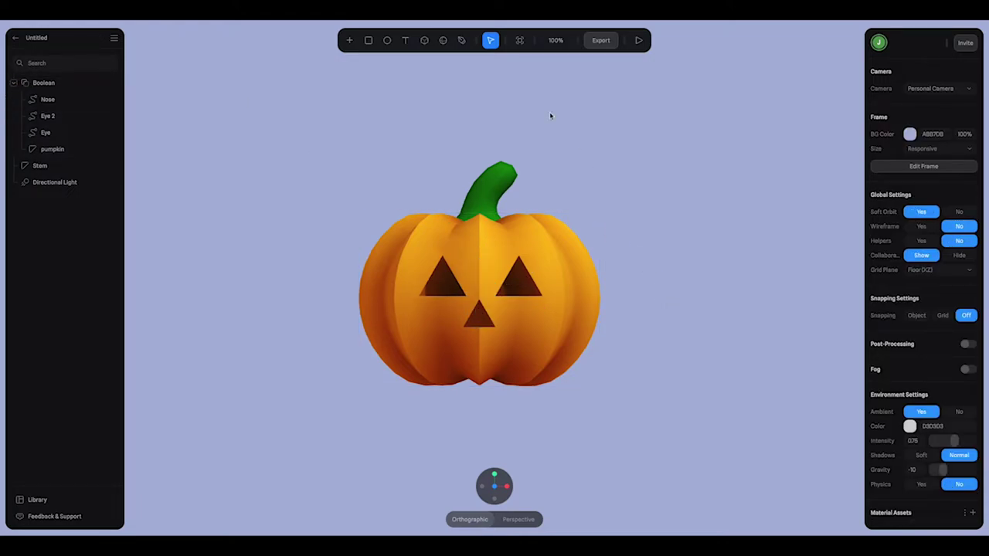
# Draw a closed, curved smiling mouth of about 297 by 69 below the nose with the Pen tool
pyautogui.click(461, 40)
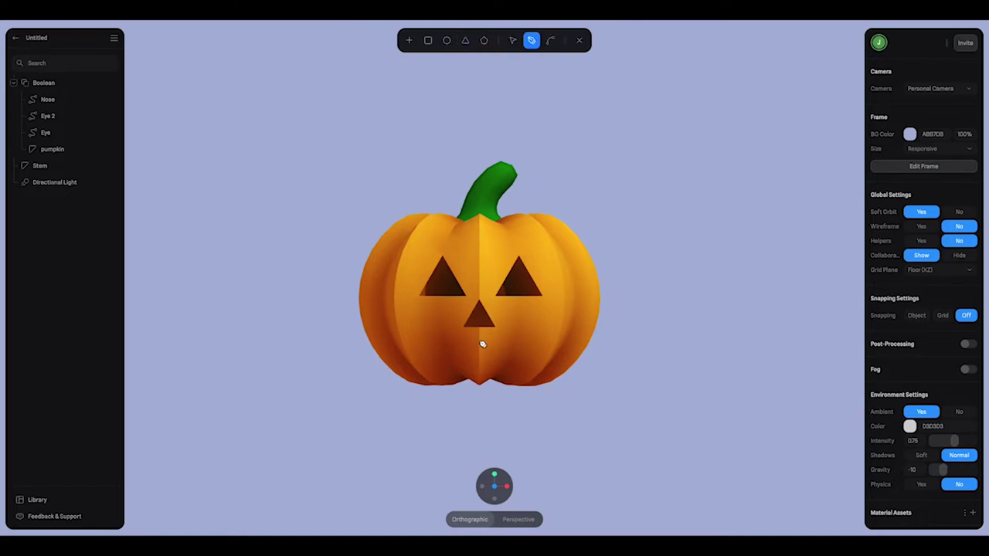
pyautogui.moveTo(480, 341); pyautogui.dragTo(509, 341)
pyautogui.moveTo(508, 342); pyautogui.dragTo(515, 342)
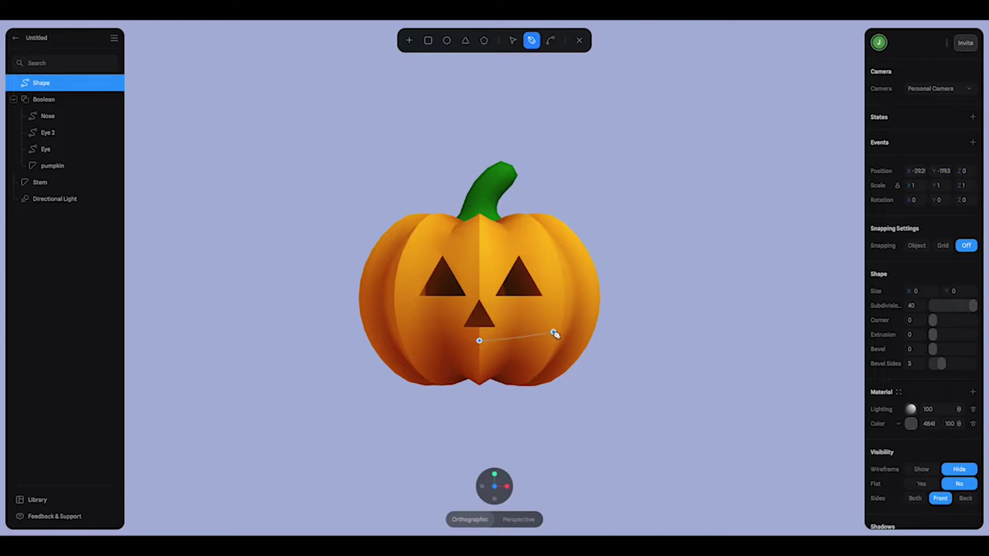
pyautogui.click(555, 333)
pyautogui.moveTo(477, 367); pyautogui.dragTo(442, 362)
pyautogui.click(402, 335)
pyautogui.click(480, 342)
pyautogui.click(532, 41)
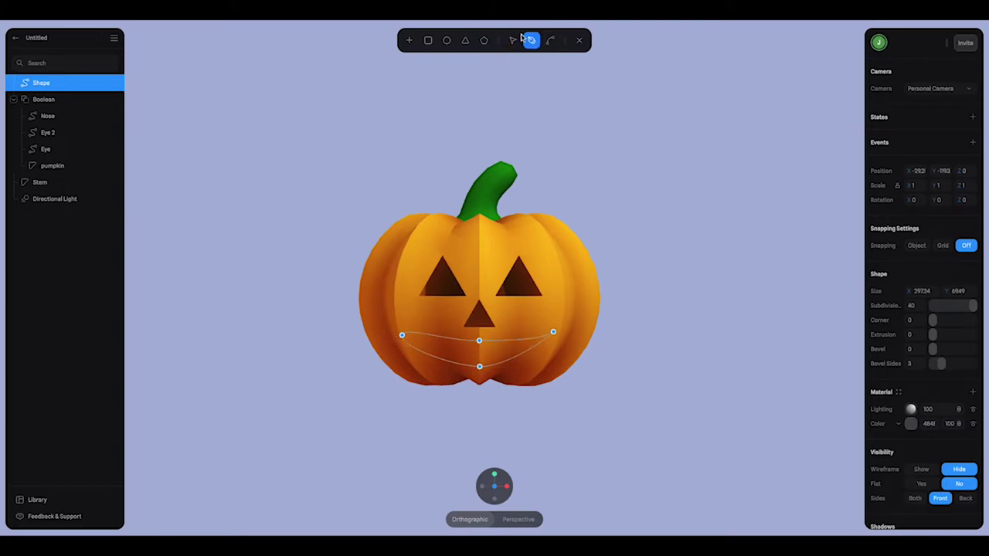
# Turn the smooth points at both mouth corners into sharp tips by repositioning their curve handles
pyautogui.click(512, 40)
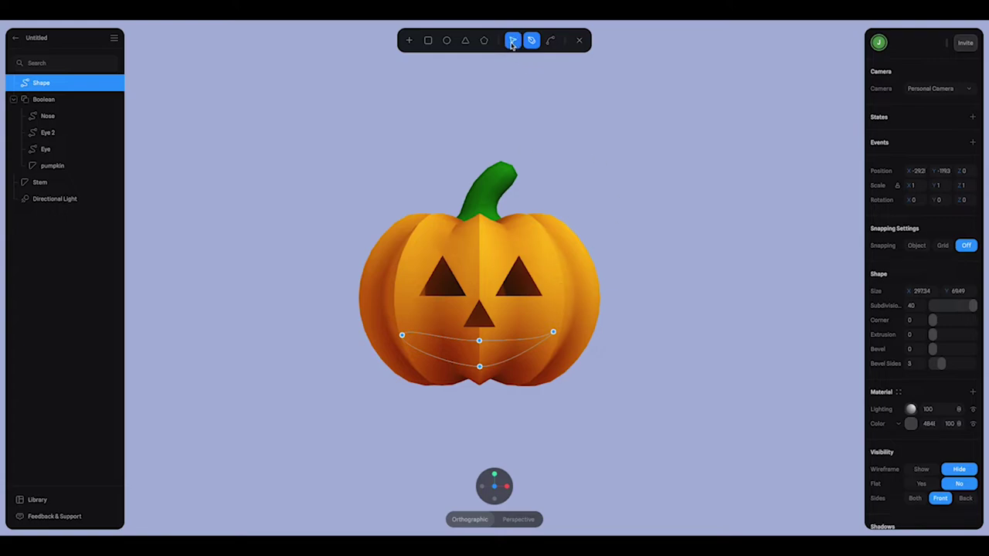
pyautogui.click(554, 333)
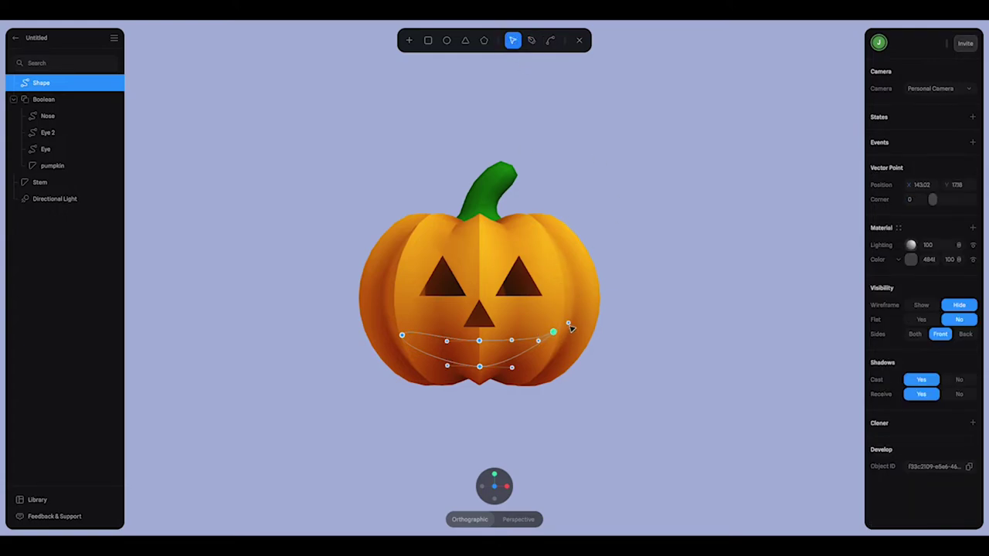
pyautogui.moveTo(569, 337); pyautogui.dragTo(543, 352)
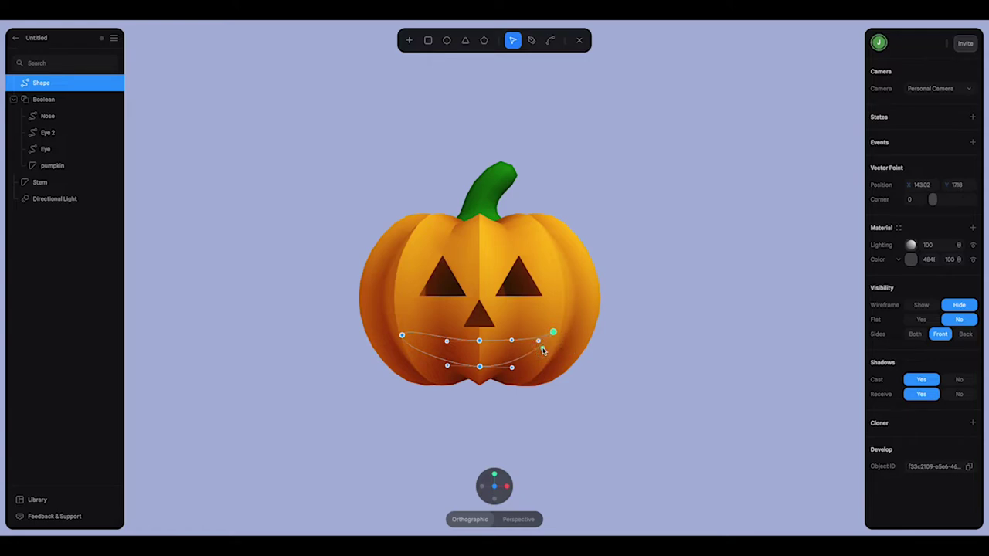
pyautogui.click(402, 335)
pyautogui.moveTo(409, 328); pyautogui.dragTo(410, 351)
pyautogui.click(402, 349)
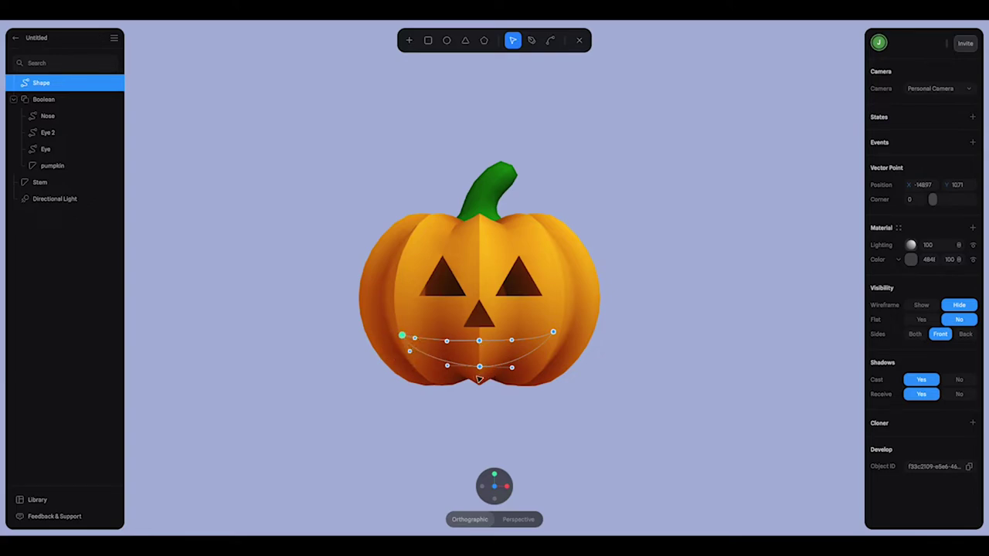
# Fine-tune the mouth's upper and lower middle points so they line up at the centre, making the shape about 292 by 67
pyautogui.click(480, 369)
pyautogui.click(510, 365)
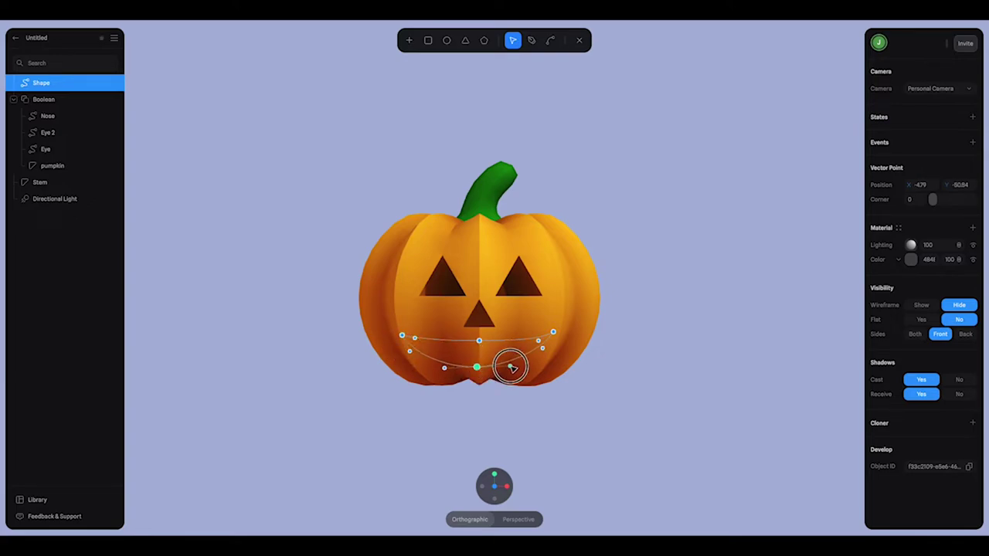
pyautogui.click(477, 368)
pyautogui.moveTo(477, 368); pyautogui.dragTo(480, 343)
pyautogui.click(467, 418)
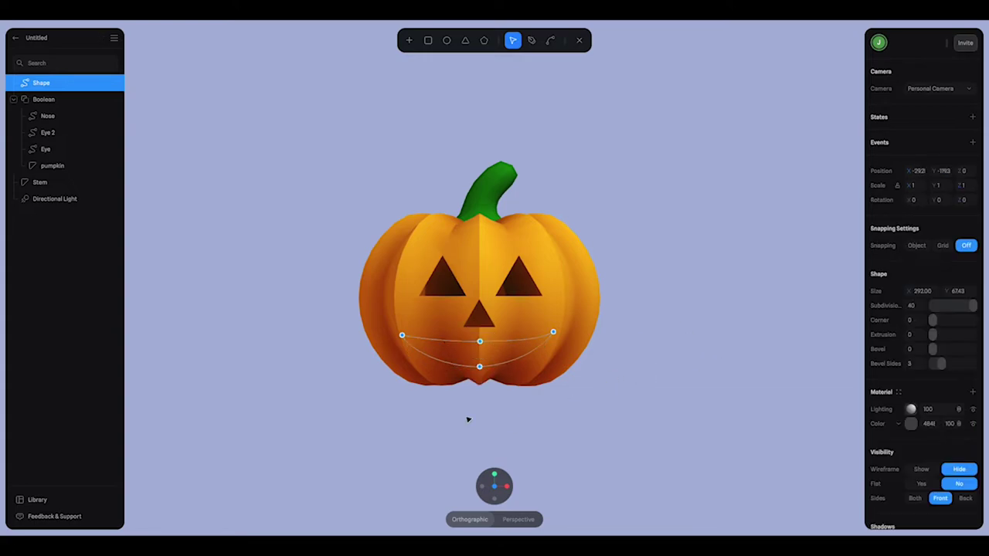
# Finish editing the mouth path, move it in front of the pumpkin to about Z 251, and set its extrusion to 128
pyautogui.moveTo(404, 376); pyautogui.dragTo(488, 380, button='middle')
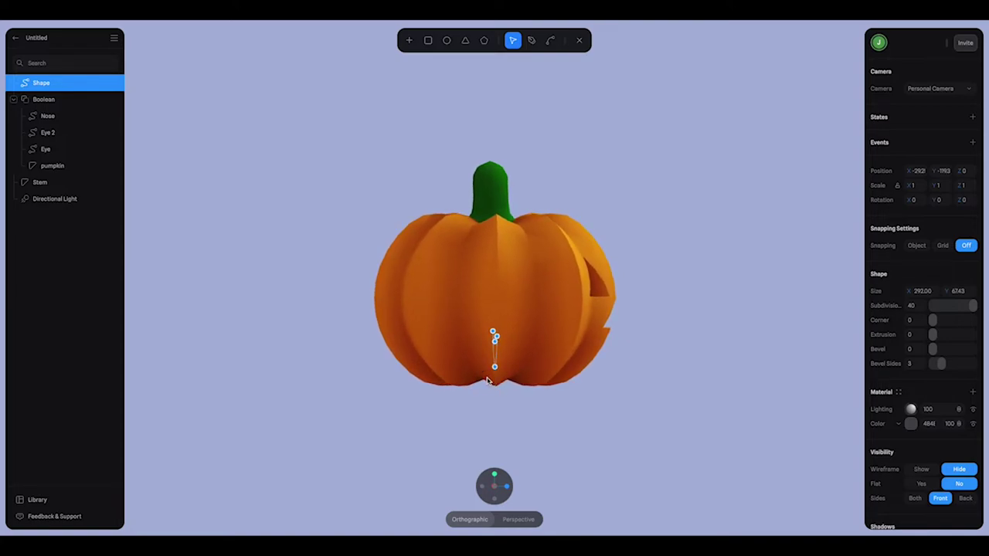
pyautogui.click(579, 40)
pyautogui.moveTo(437, 343); pyautogui.dragTo(547, 349)
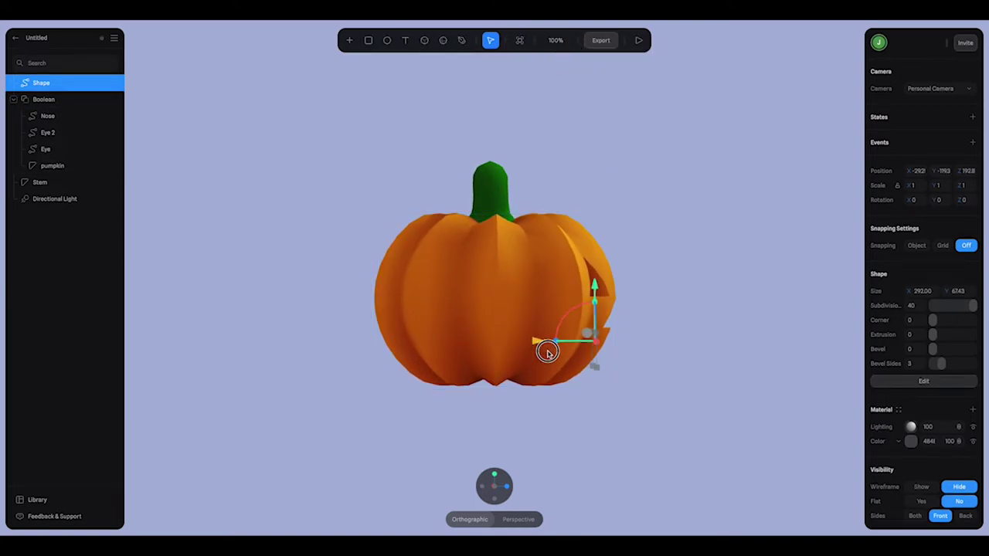
pyautogui.moveTo(658, 353); pyautogui.dragTo(701, 354, button='middle')
pyautogui.moveTo(939, 332); pyautogui.dragTo(976, 334)
pyautogui.moveTo(721, 406); pyautogui.dragTo(748, 406, button='middle')
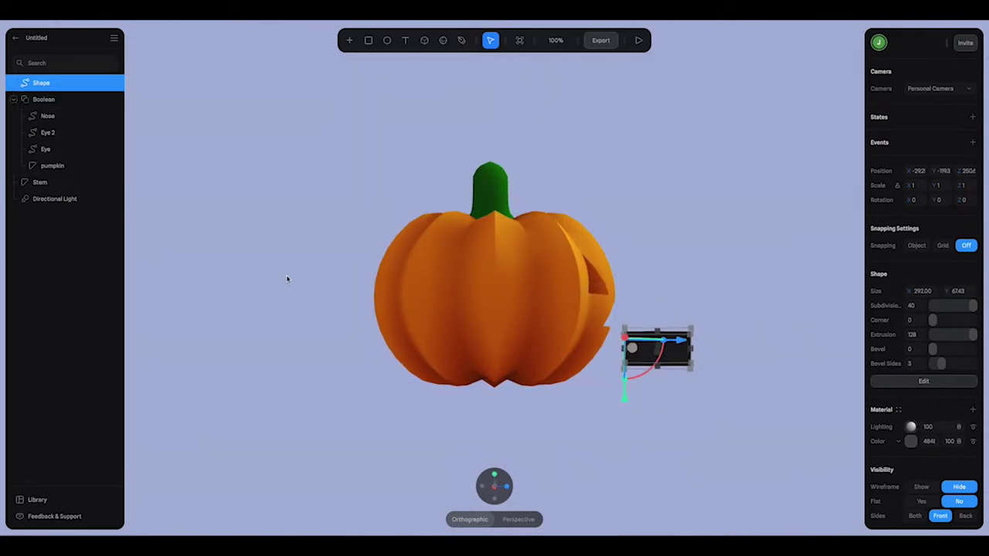
# Push the mouth back into the pumpkin to about Z 85 and put it in the Boolean group to carve it out
pyautogui.moveTo(683, 344); pyautogui.dragTo(592, 347)
pyautogui.moveTo(592, 347)
pyautogui.mouseDown(button='middle')
pyautogui.moveTo(602, 343)
pyautogui.moveTo(589, 340)
pyautogui.mouseUp(button='middle')
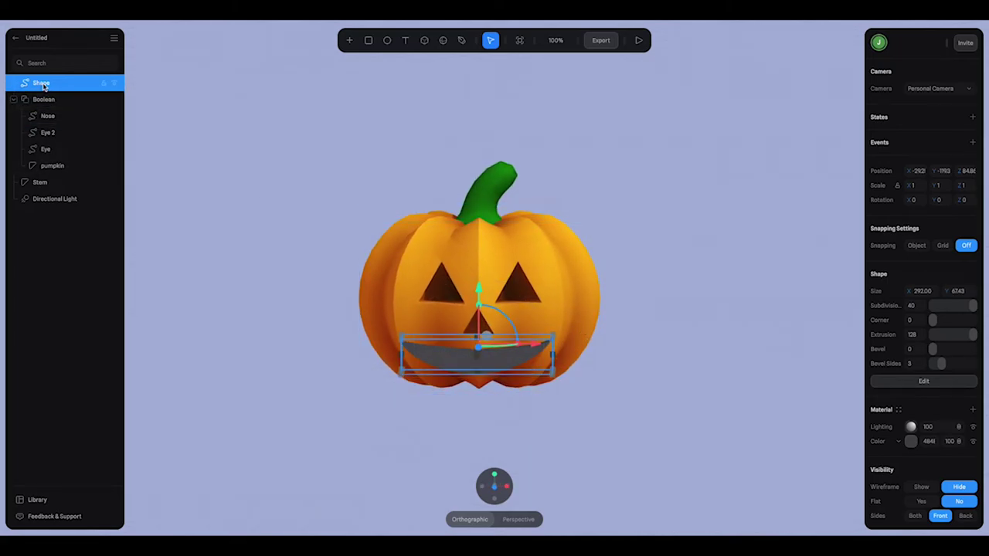
pyautogui.moveTo(43, 87); pyautogui.dragTo(43, 108)
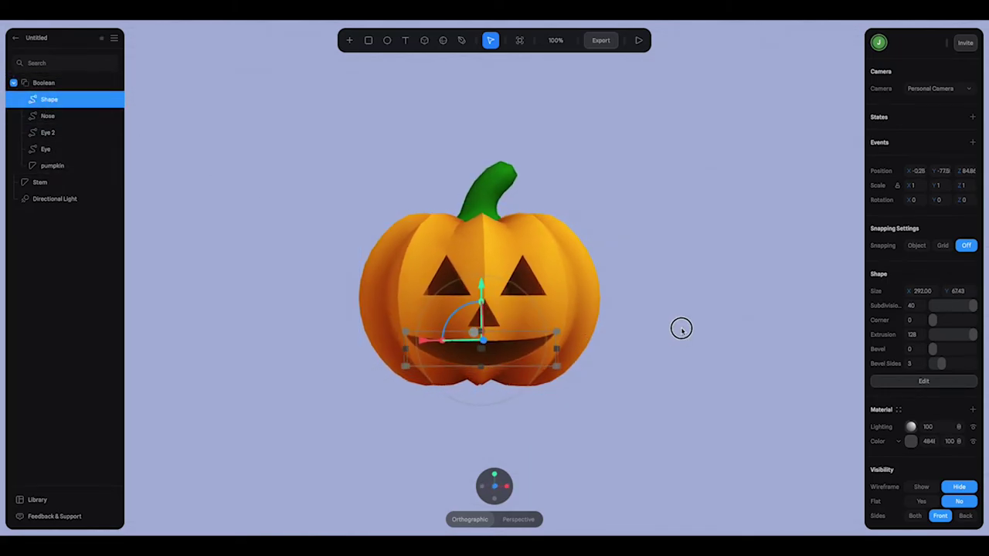
pyautogui.moveTo(682, 329); pyautogui.dragTo(676, 324, button='middle')
pyautogui.moveTo(678, 363); pyautogui.dragTo(674, 323, button='middle')
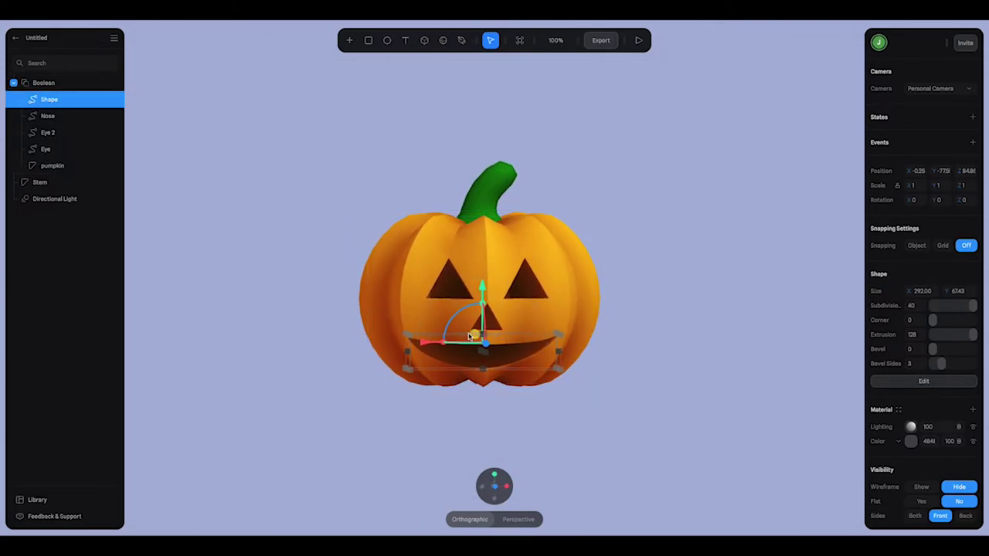
pyautogui.scroll(5, 525, 356)
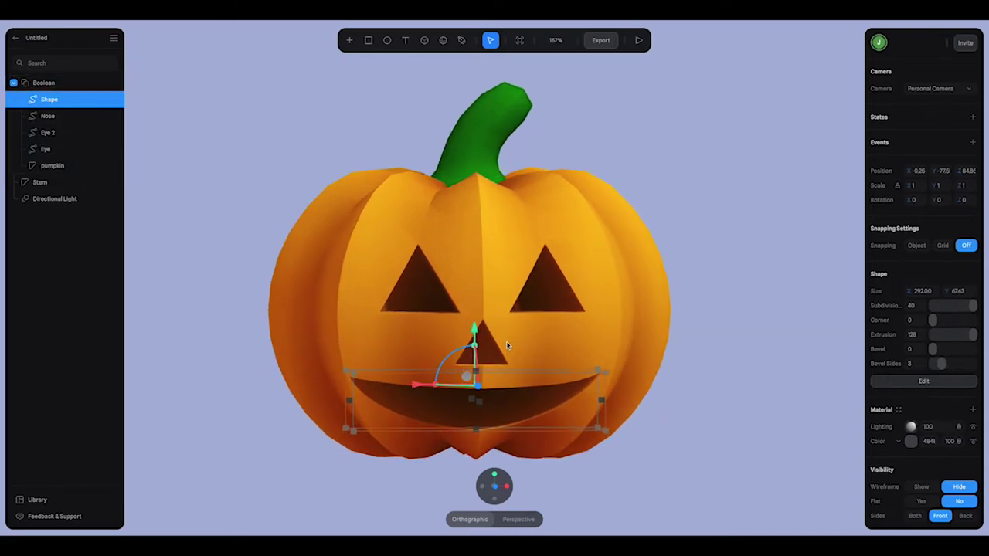
pyautogui.moveTo(543, 378); pyautogui.dragTo(558, 327, button='middle')
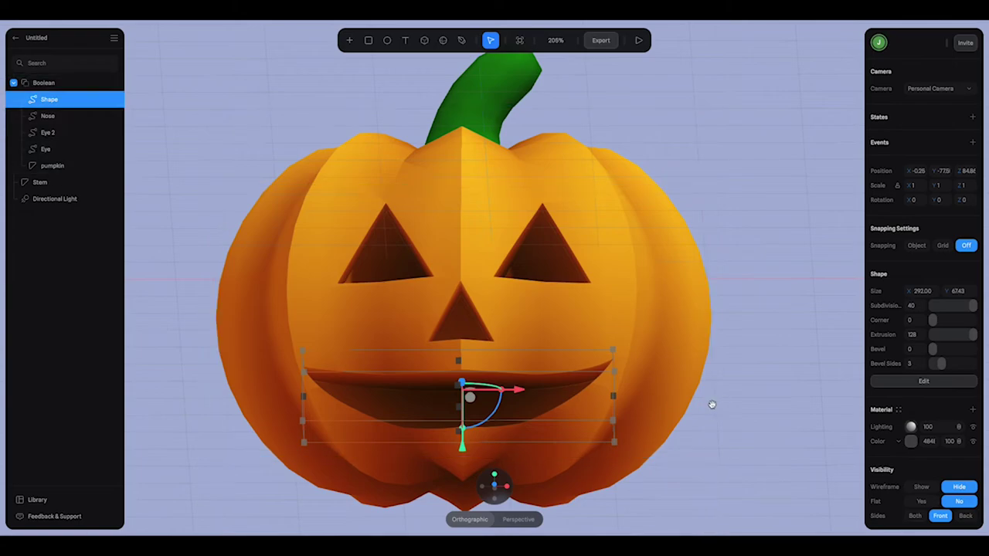
pyautogui.moveTo(713, 404); pyautogui.dragTo(709, 283, button='middle')
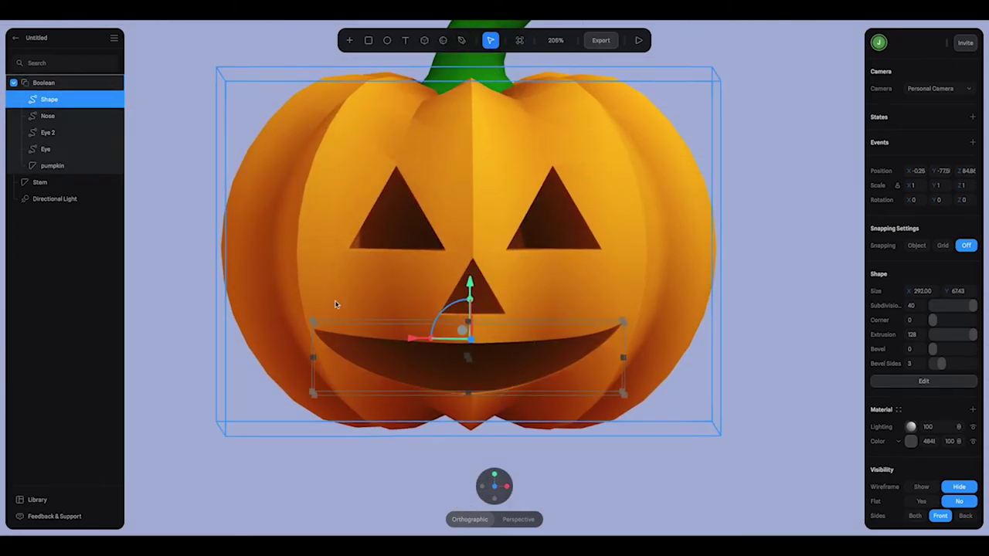
# Rename the carved mouth shape as Mouth
pyautogui.doubleClick(51, 100)
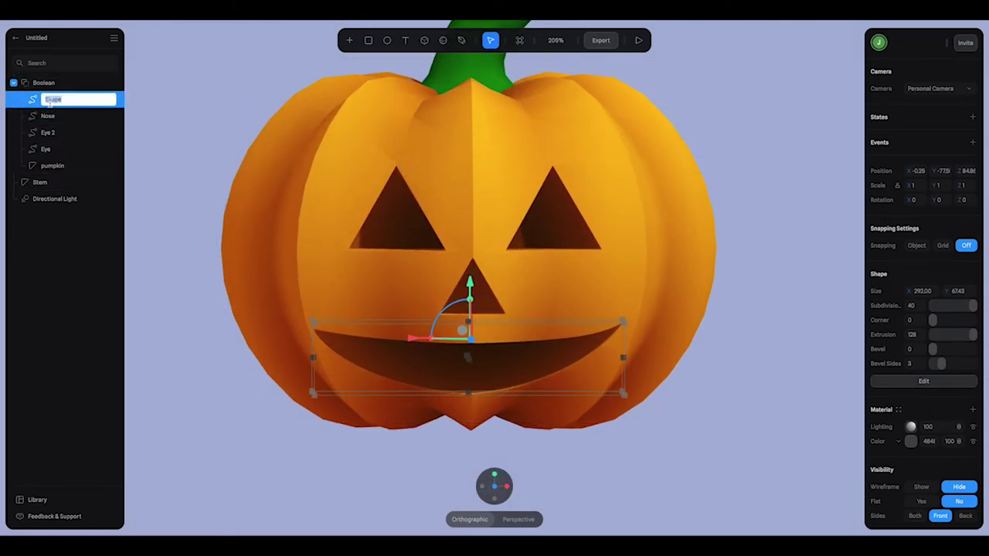
pyautogui.write('Mouth')
pyautogui.press('Return')
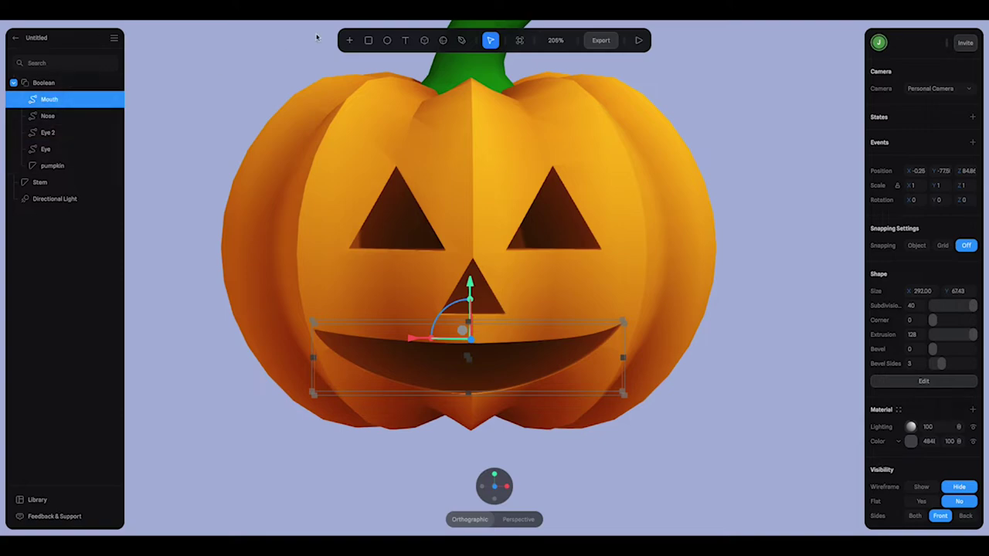
# Add three points on the left half of the mouth's upper edge and lower the middle one to about X -91, Y -22 as a tooth
pyautogui.click(924, 381)
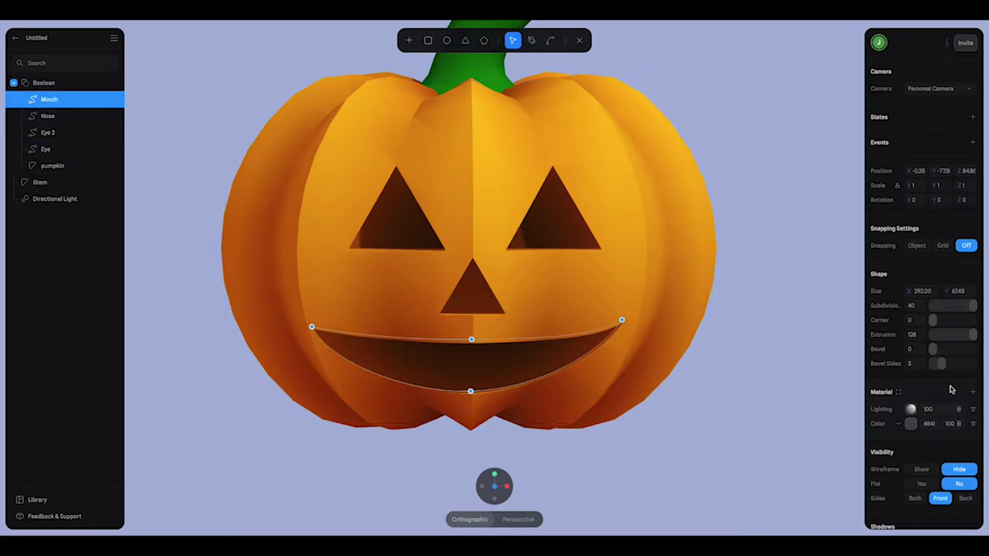
pyautogui.click(495, 489)
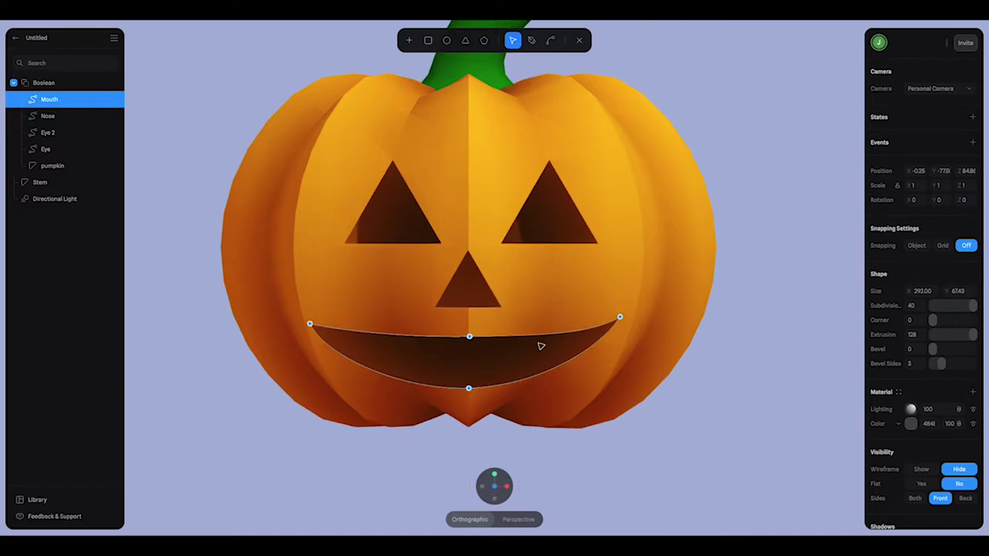
pyautogui.click(531, 40)
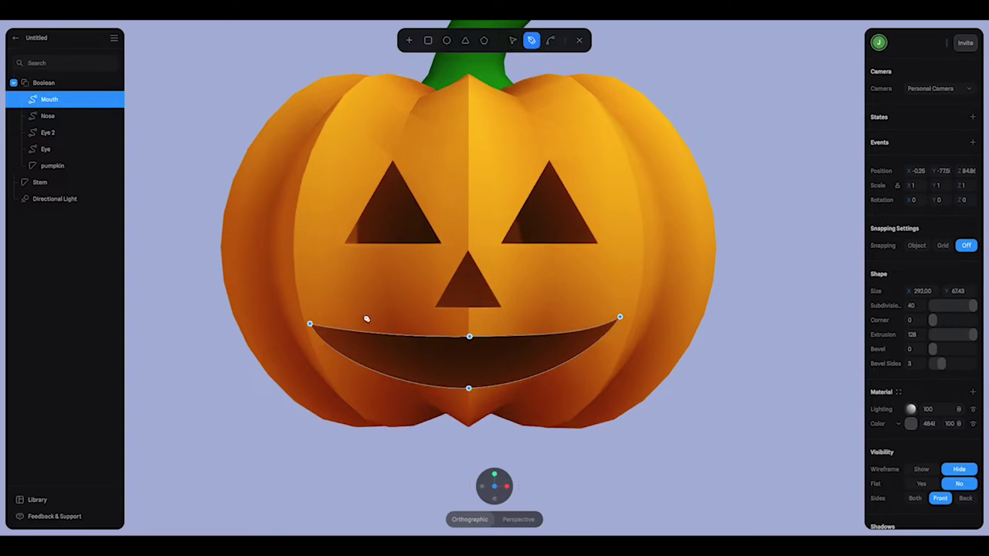
pyautogui.click(356, 333)
pyautogui.moveTo(399, 337); pyautogui.dragTo(374, 335)
pyautogui.click(514, 42)
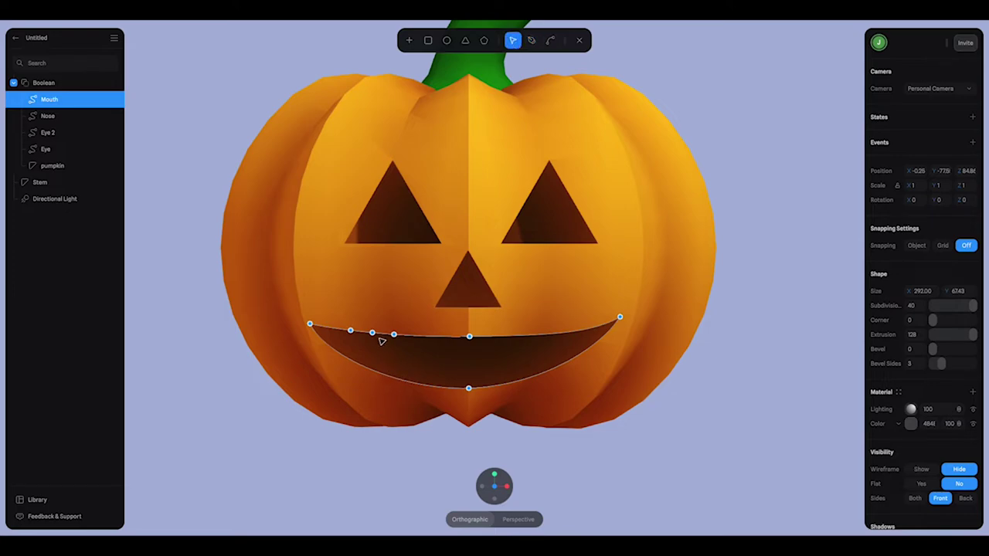
pyautogui.moveTo(374, 335); pyautogui.dragTo(372, 359)
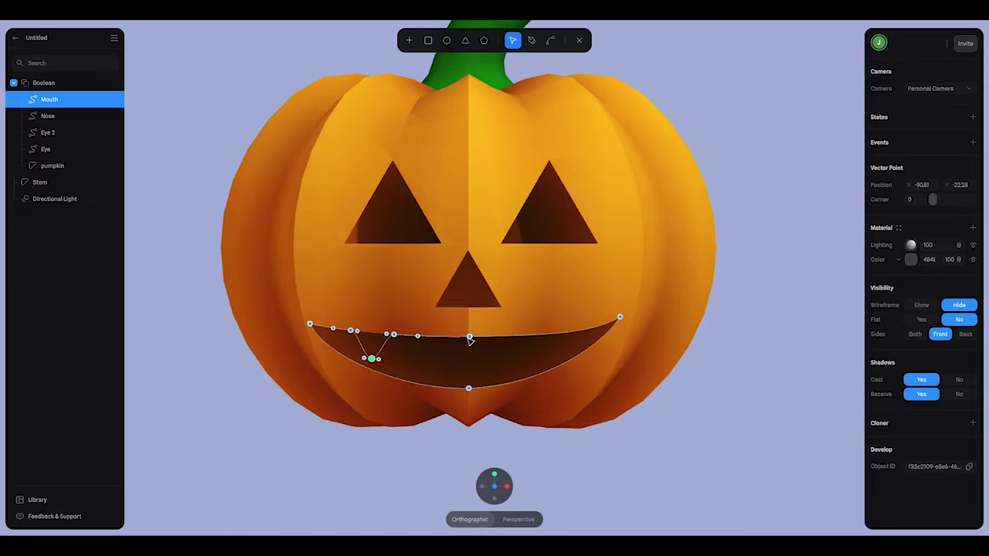
# Add three points on the right half of the mouth's lower edge and raise the middle one to about X 70, Y -13 as a tooth
pyautogui.click(530, 40)
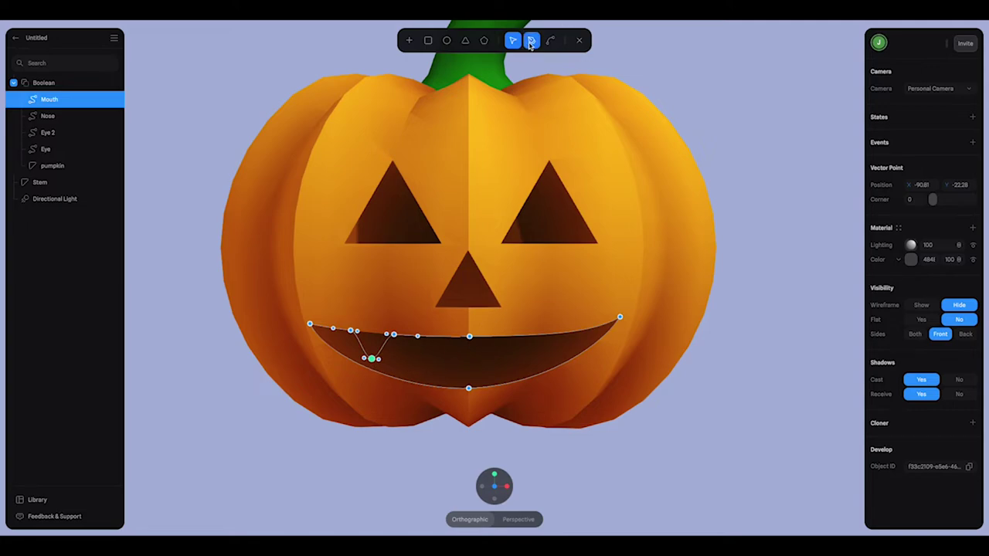
pyautogui.click(527, 378)
pyautogui.click(550, 371)
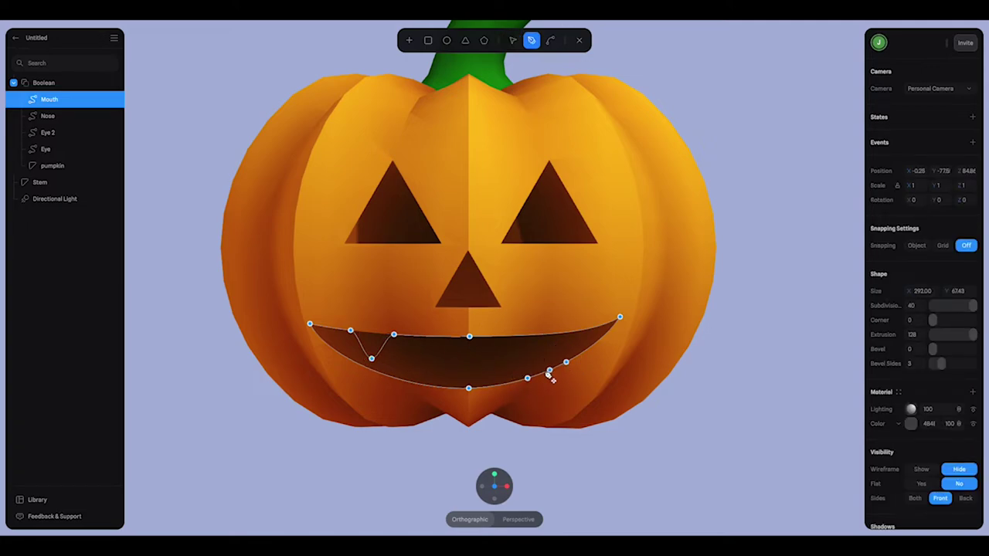
pyautogui.click(512, 40)
pyautogui.click(548, 371)
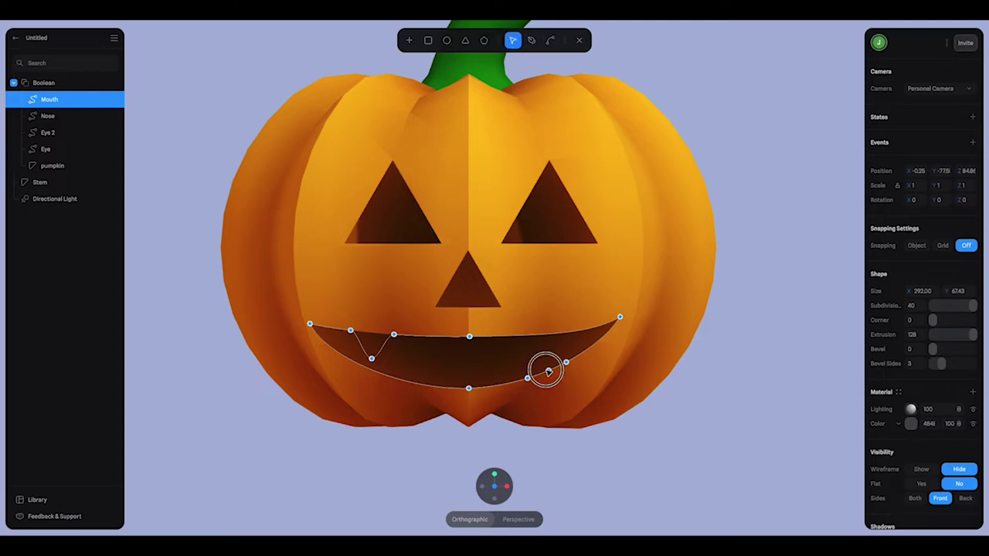
pyautogui.moveTo(544, 354); pyautogui.dragTo(542, 351)
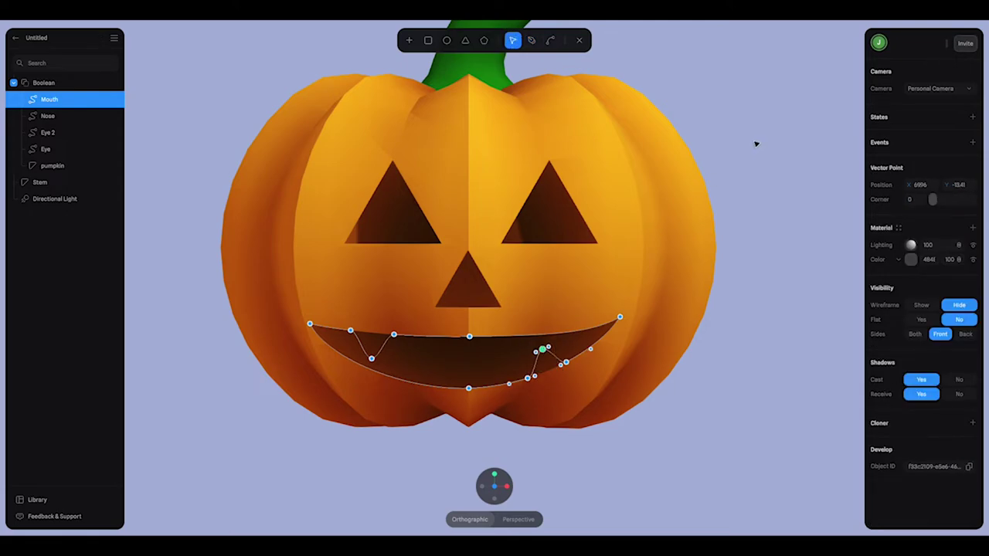
# Finish editing the mouth path, set its extrusion to 136, and check the carved teeth from several angles
pyautogui.click(579, 41)
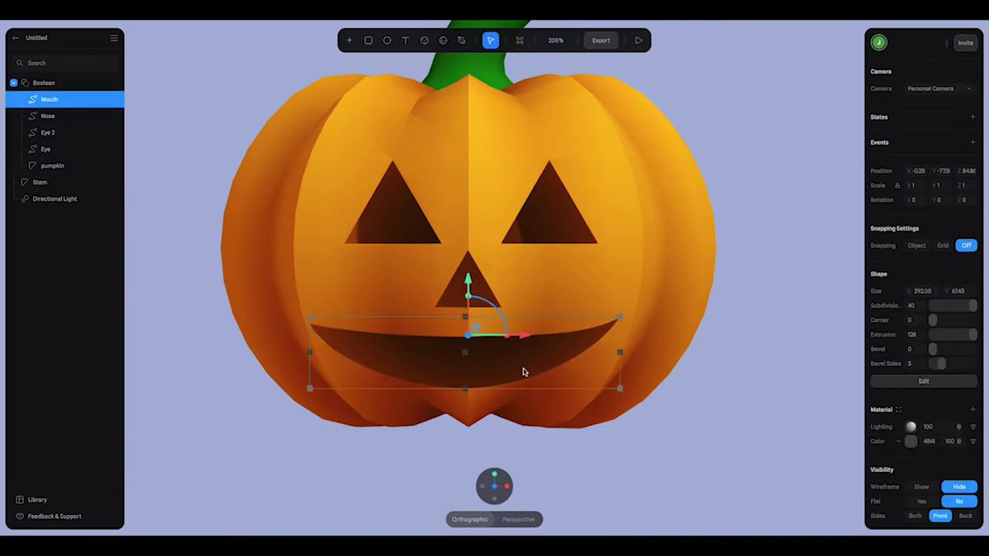
pyautogui.moveTo(495, 486); pyautogui.dragTo(753, 433)
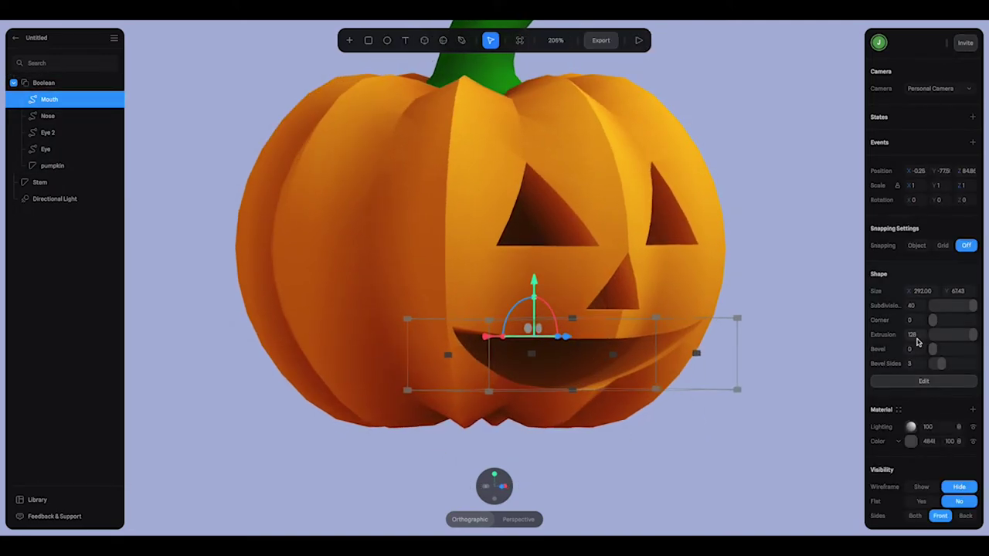
pyautogui.moveTo(905, 337); pyautogui.dragTo(910, 336)
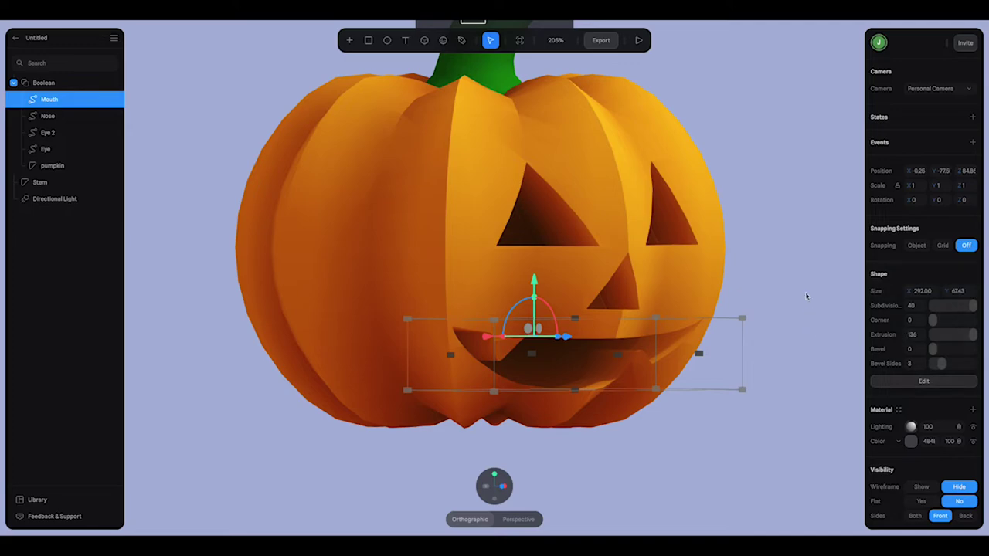
pyautogui.moveTo(806, 296); pyautogui.dragTo(771, 289)
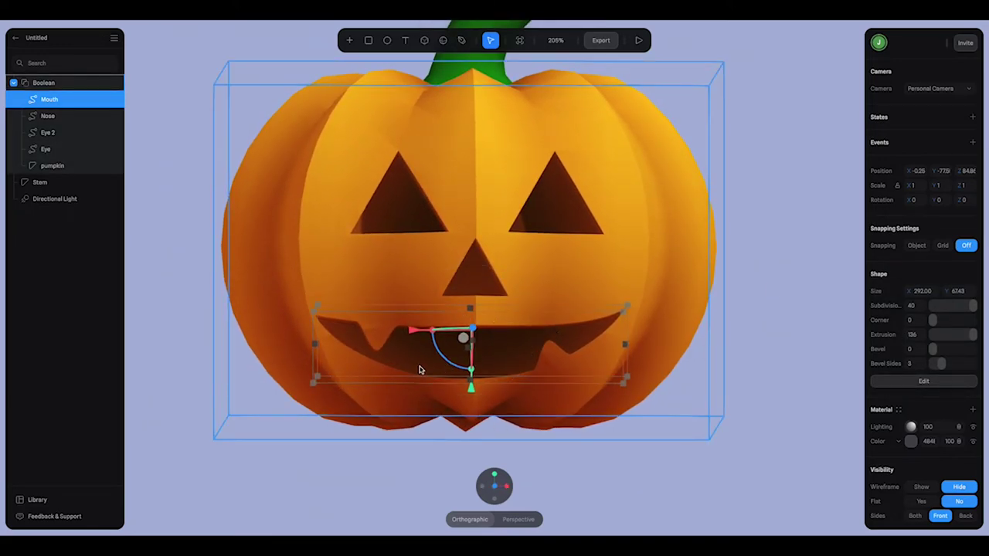
pyautogui.click(764, 327)
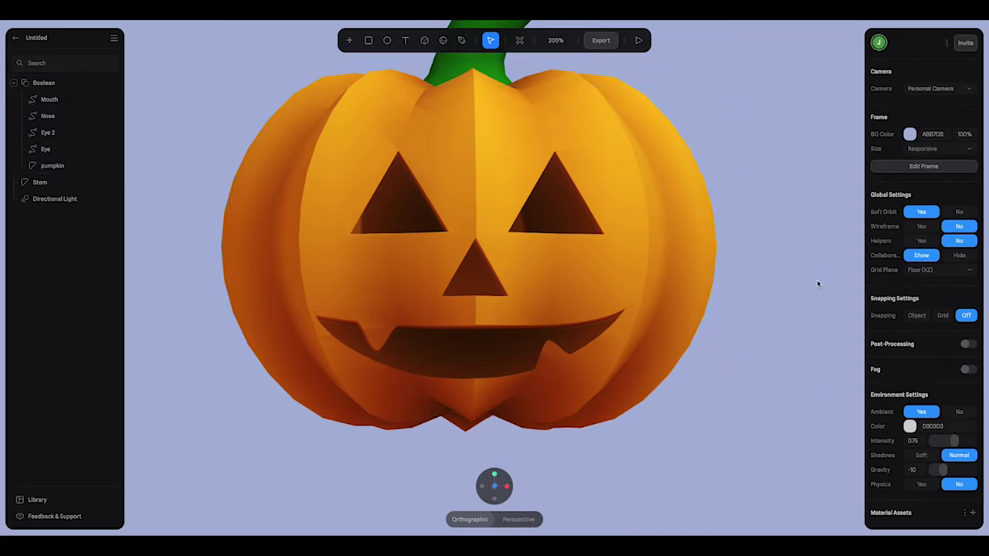
pyautogui.moveTo(817, 283); pyautogui.dragTo(811, 285)
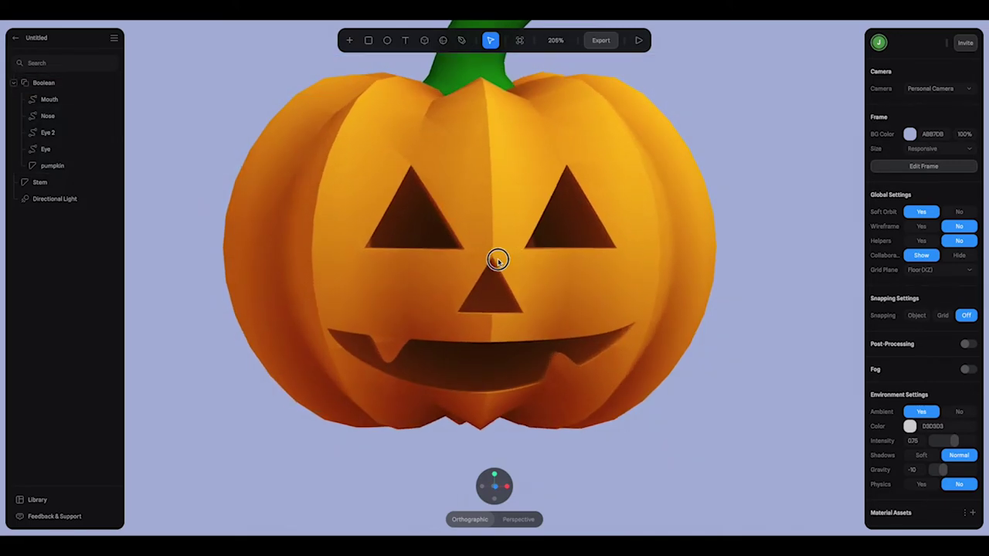
# Add three points along the bottom edge of the Eye 2 triangle and raise the middle one to about X -3, Y -4.5
pyautogui.click(483, 260)
pyautogui.click(60, 133)
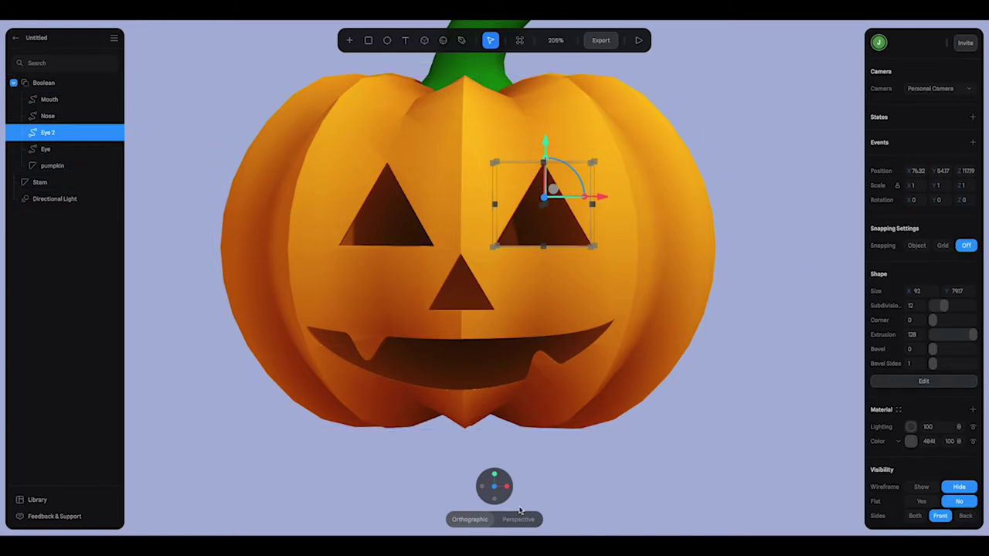
pyautogui.click(495, 487)
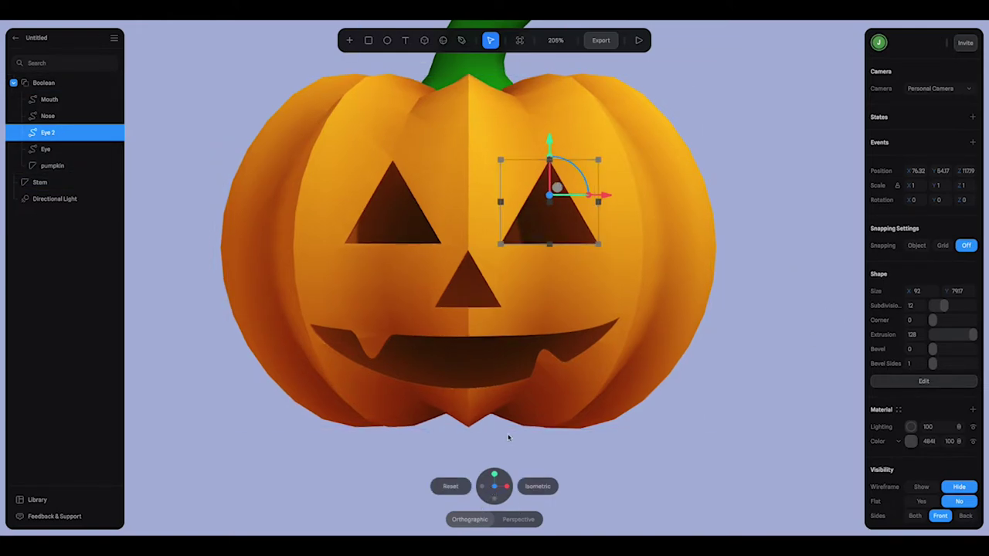
pyautogui.click(924, 381)
pyautogui.click(532, 43)
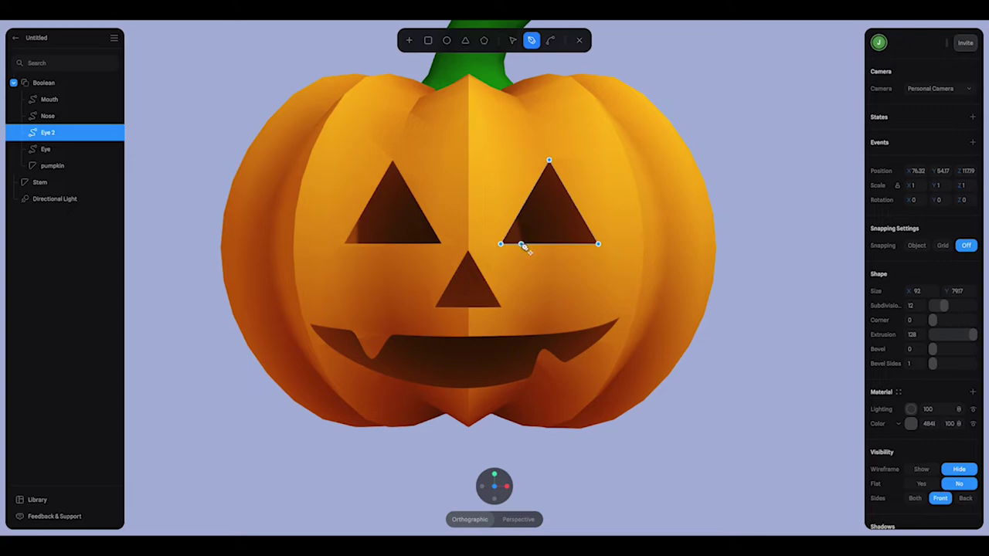
pyautogui.moveTo(555, 247); pyautogui.dragTo(573, 249)
pyautogui.click(547, 244)
pyautogui.click(515, 41)
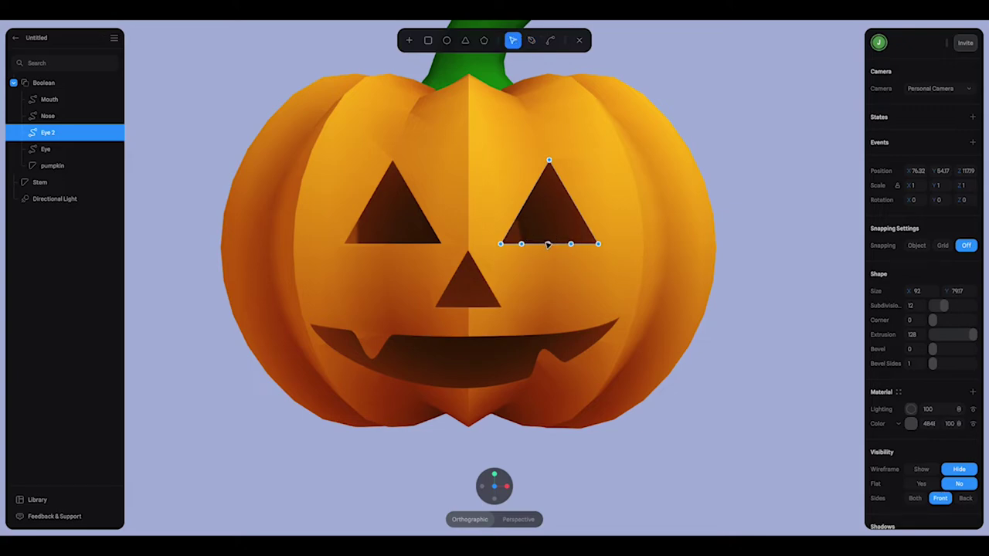
pyautogui.moveTo(548, 245); pyautogui.dragTo(546, 202)
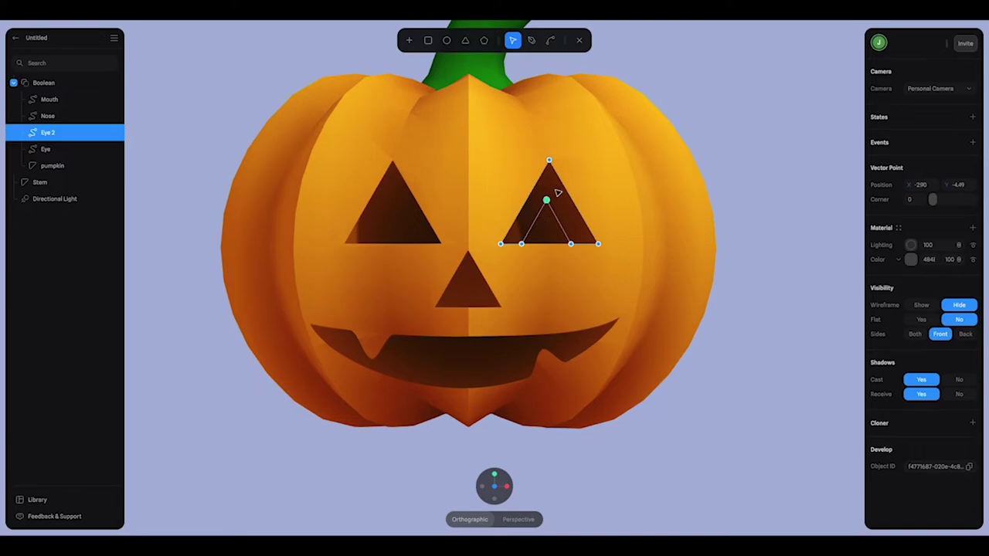
# Curve the new notch in Eye 2 into a rounded arch by adjusting the handles of its top and base points
pyautogui.press('b')
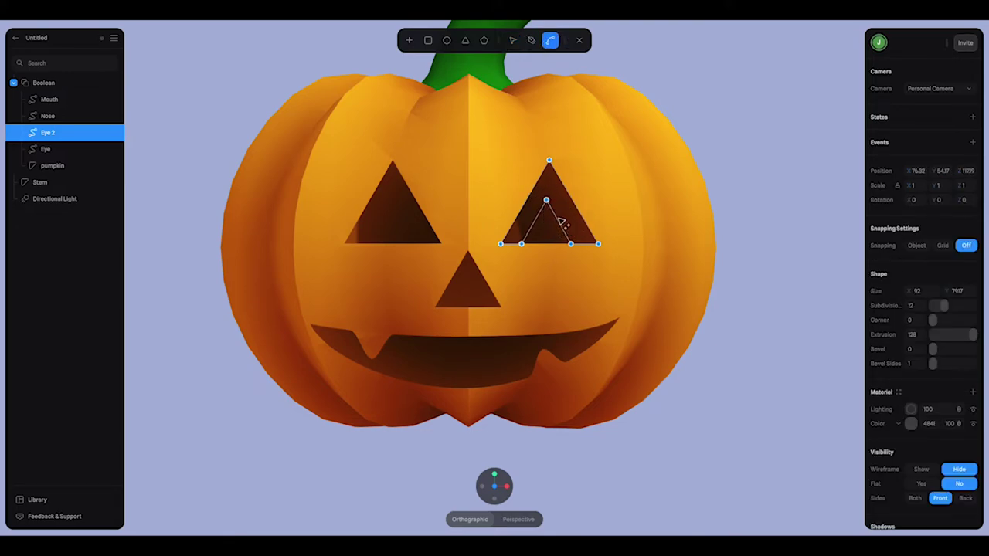
pyautogui.moveTo(563, 216); pyautogui.dragTo(536, 204)
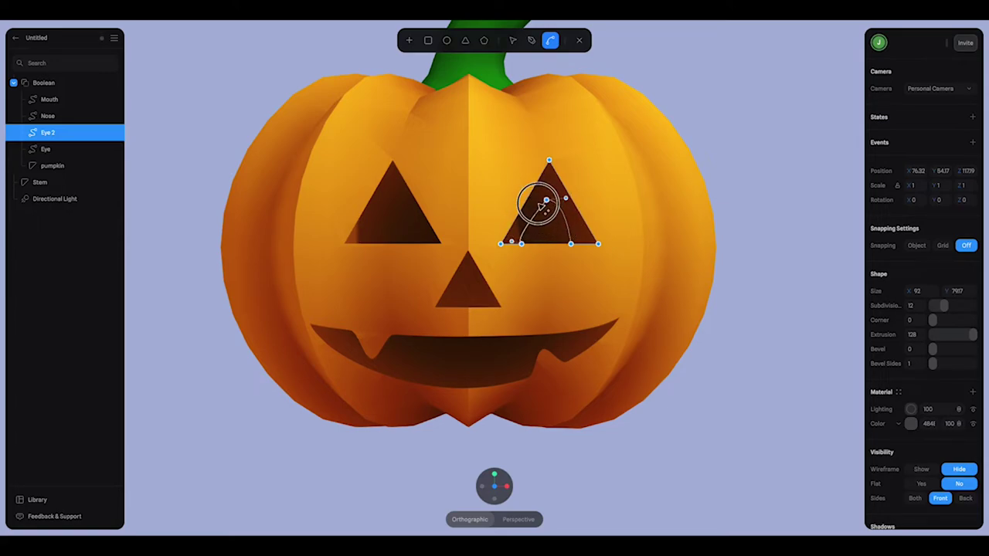
pyautogui.click(512, 40)
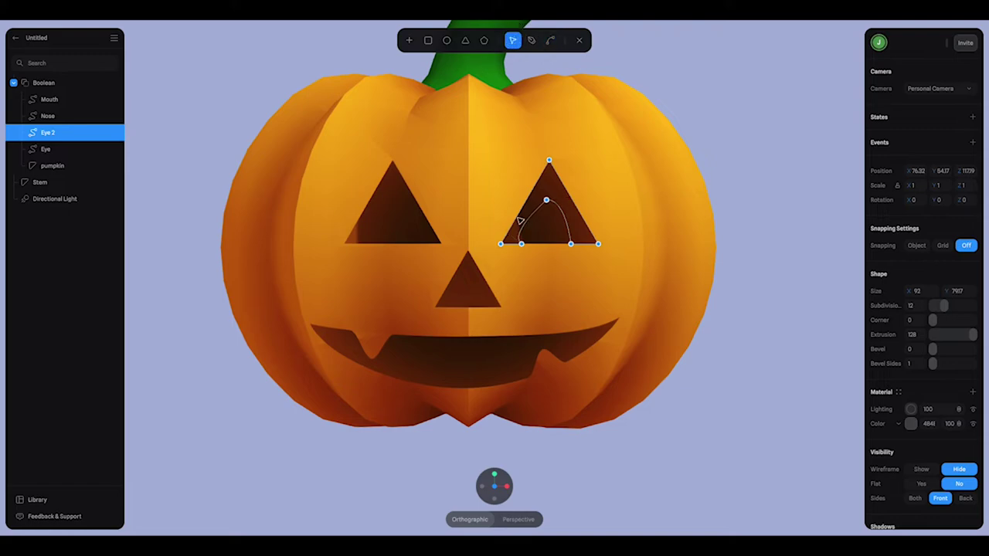
pyautogui.click(522, 244)
pyautogui.moveTo(513, 232); pyautogui.dragTo(526, 195)
pyautogui.click(568, 200)
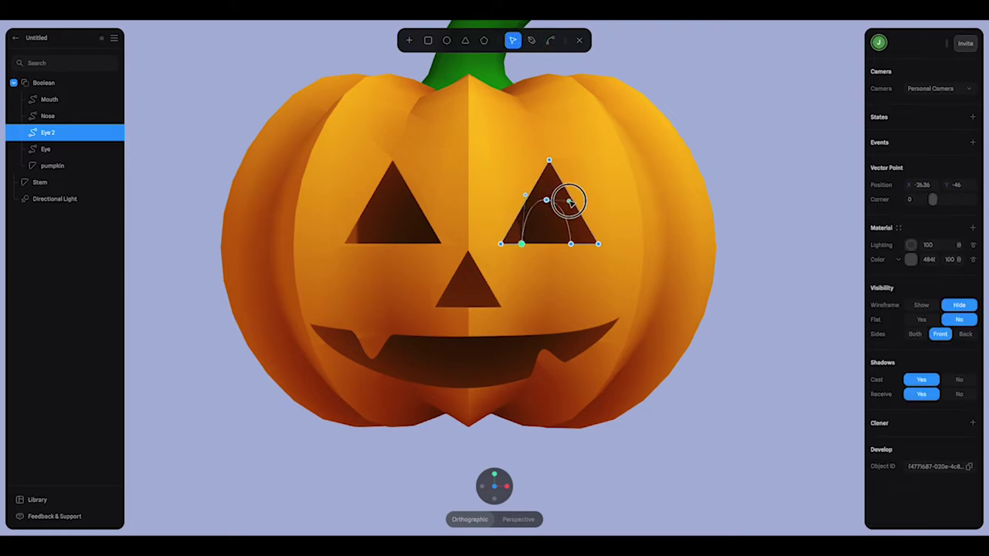
# Finish editing the Eye 2 path and set its extrusion to 132
pyautogui.click(579, 40)
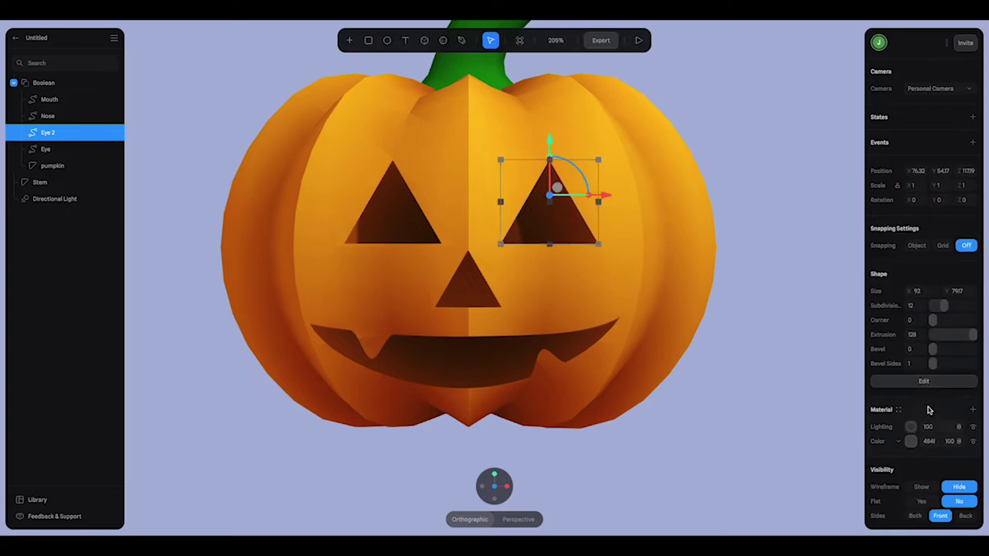
pyautogui.moveTo(905, 335); pyautogui.dragTo(906, 337)
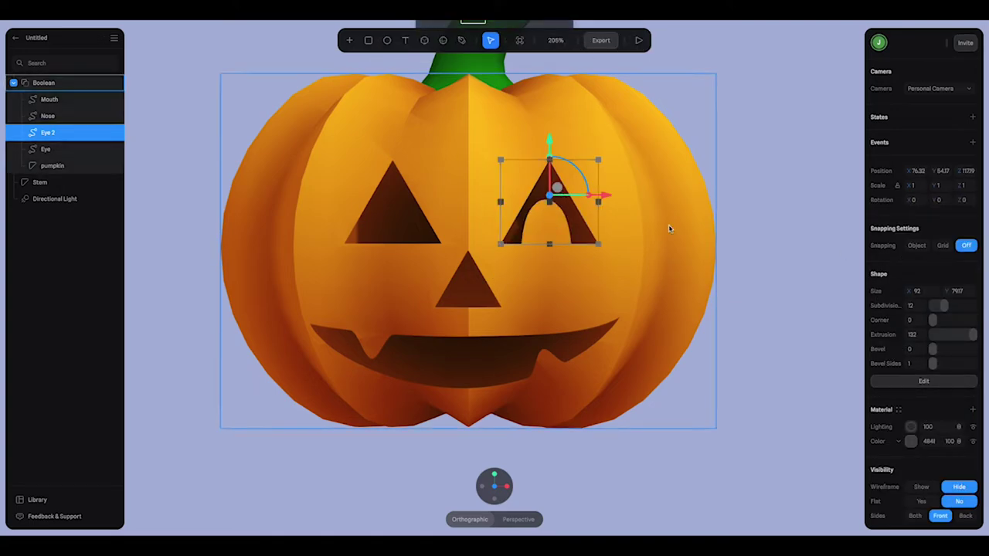
pyautogui.click(755, 265)
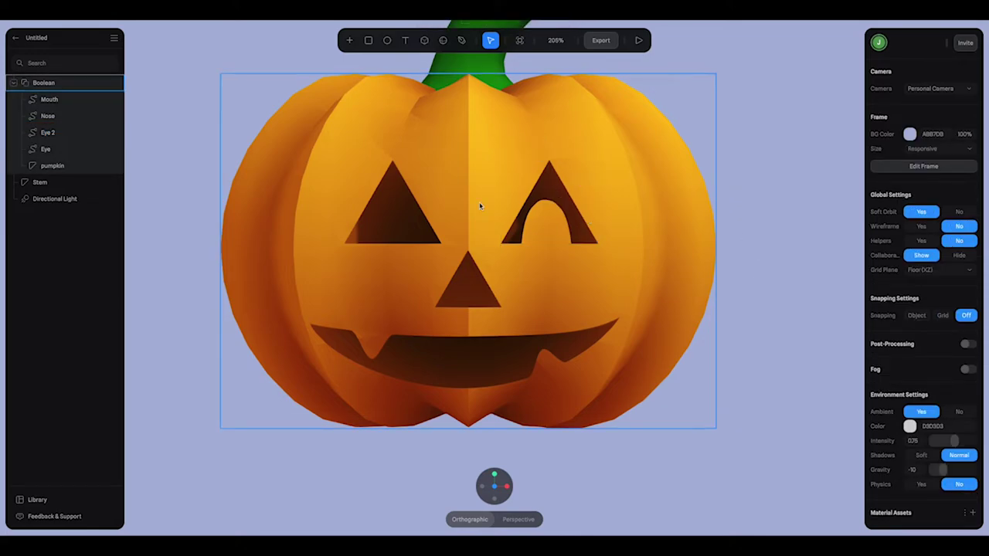
# Replace the plain triangular Eye with a duplicate of the arched Eye 2, moved across the face to about X -77
pyautogui.click(57, 136)
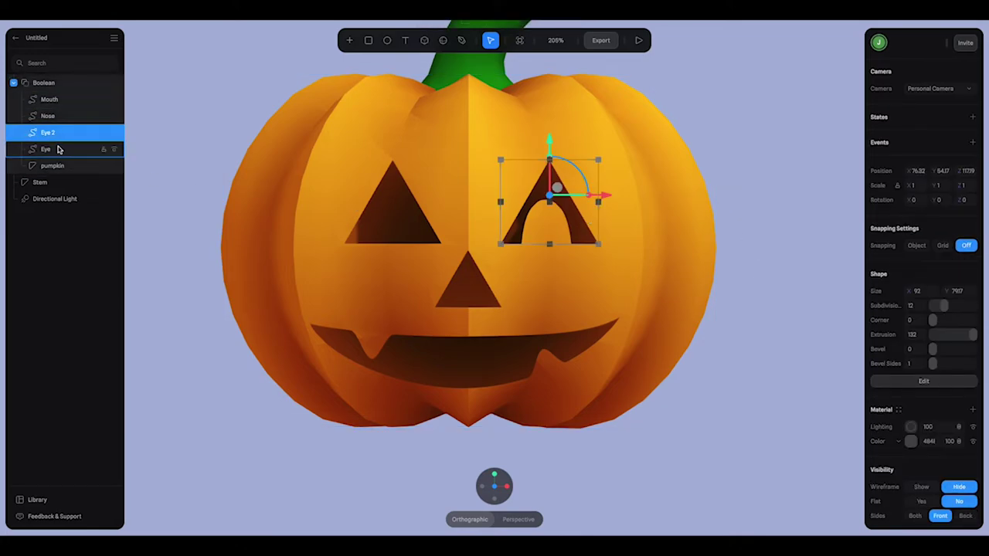
pyautogui.click(59, 149)
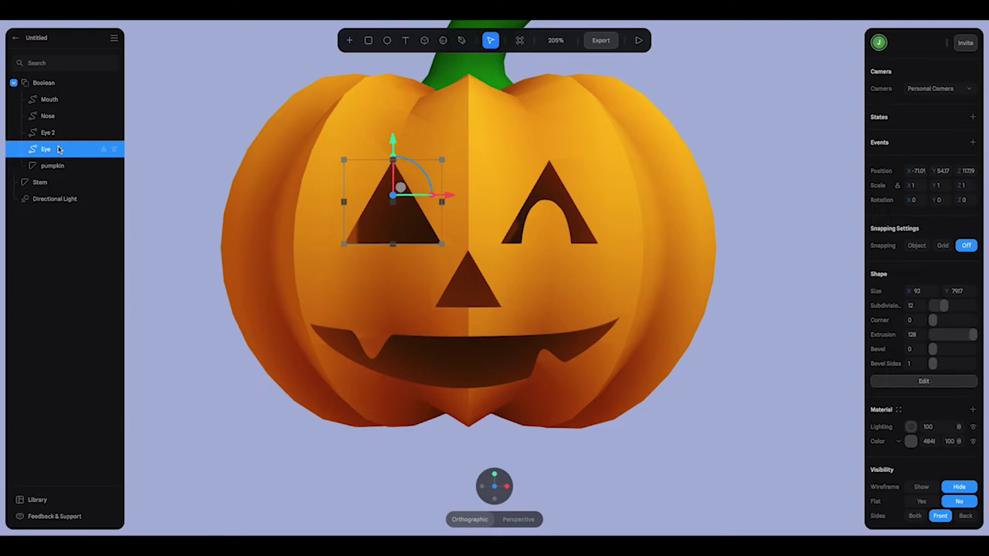
pyautogui.press('Delete')
pyautogui.click(46, 133)
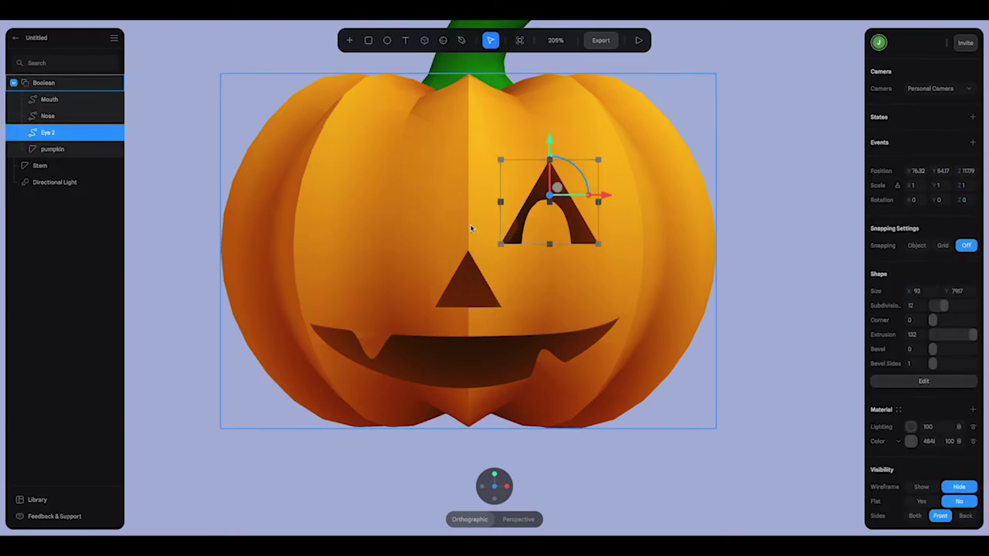
pyautogui.hotkey('ctrl', 'd')
pyautogui.moveTo(612, 201); pyautogui.dragTo(448, 204)
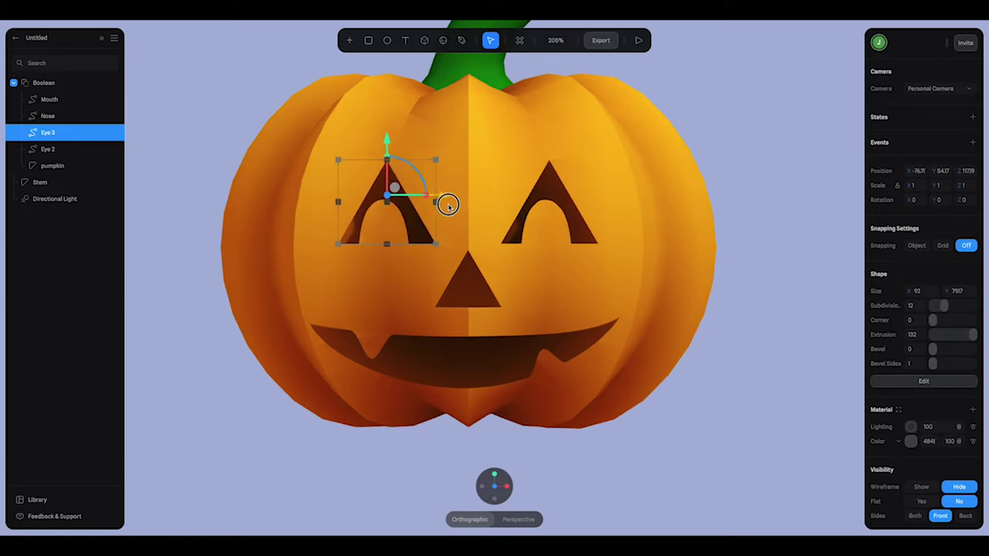
# Rename the two arched eye shapes Eye R and Eye L
pyautogui.doubleClick(59, 134)
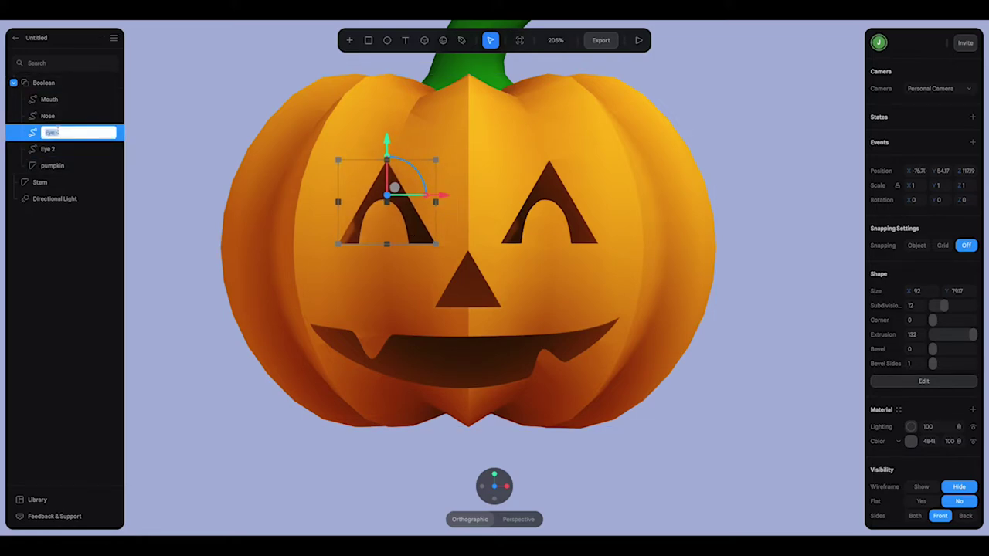
pyautogui.write('Eye R')
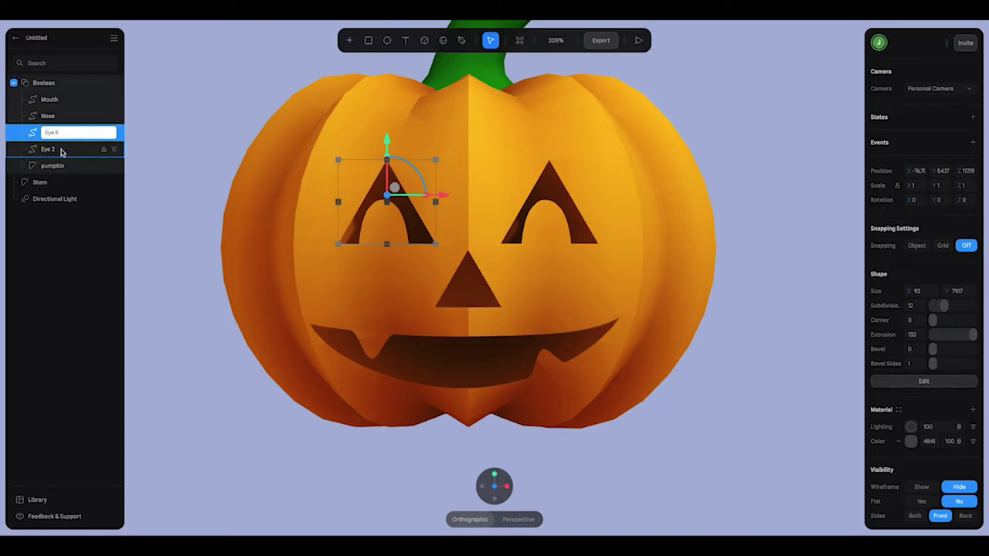
pyautogui.click(62, 149)
pyautogui.doubleClick(61, 150)
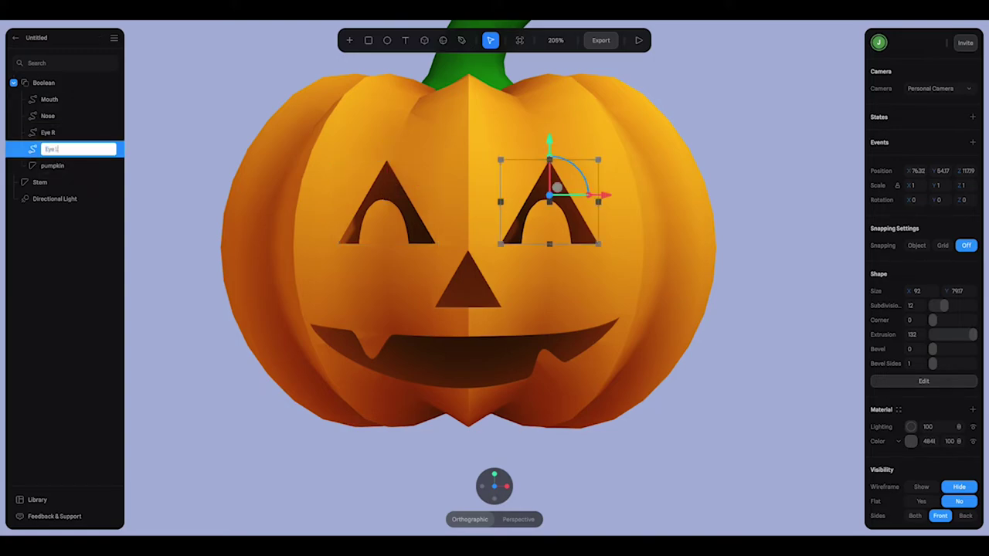
pyautogui.press('Return')
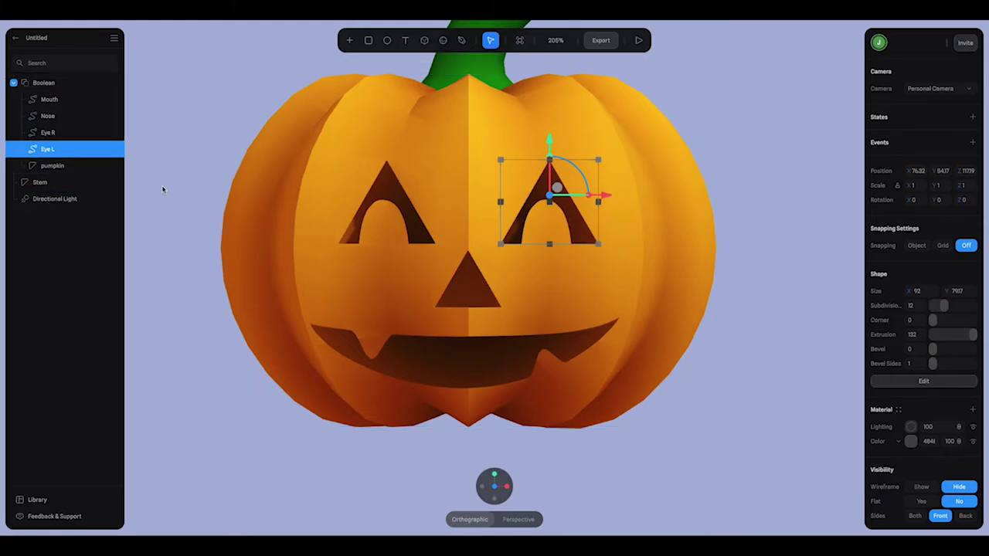
# Add a second Depth layer to the Boolean's material and place it directly beneath the Lighting layer
pyautogui.click(47, 84)
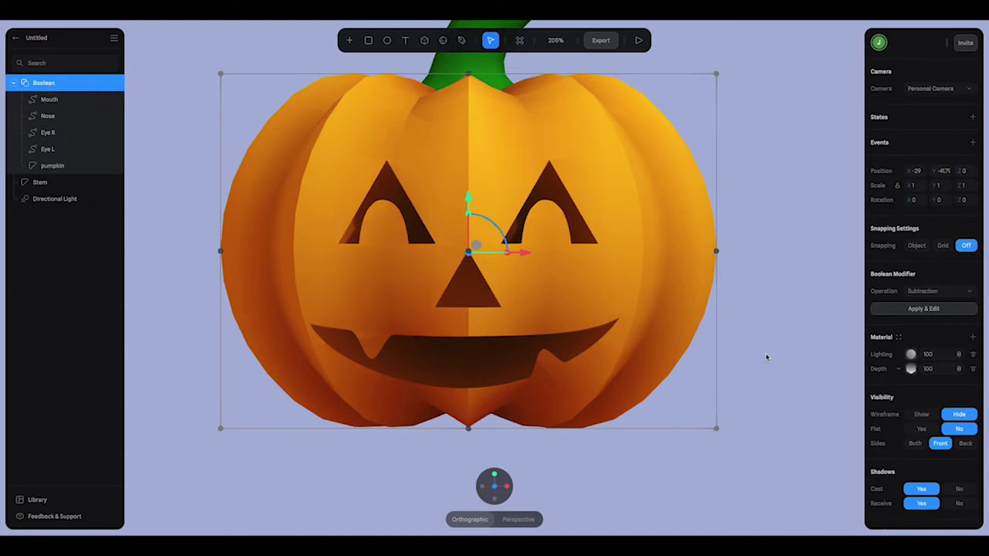
pyautogui.click(911, 370)
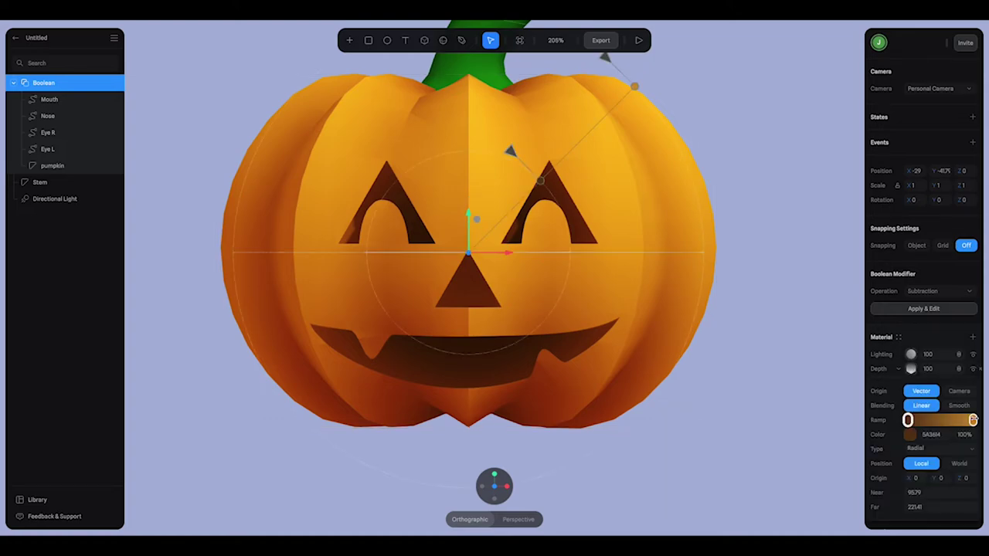
pyautogui.moveTo(973, 419)
pyautogui.mouseDown()
pyautogui.moveTo(945, 421)
pyautogui.moveTo(981, 422)
pyautogui.mouseUp()
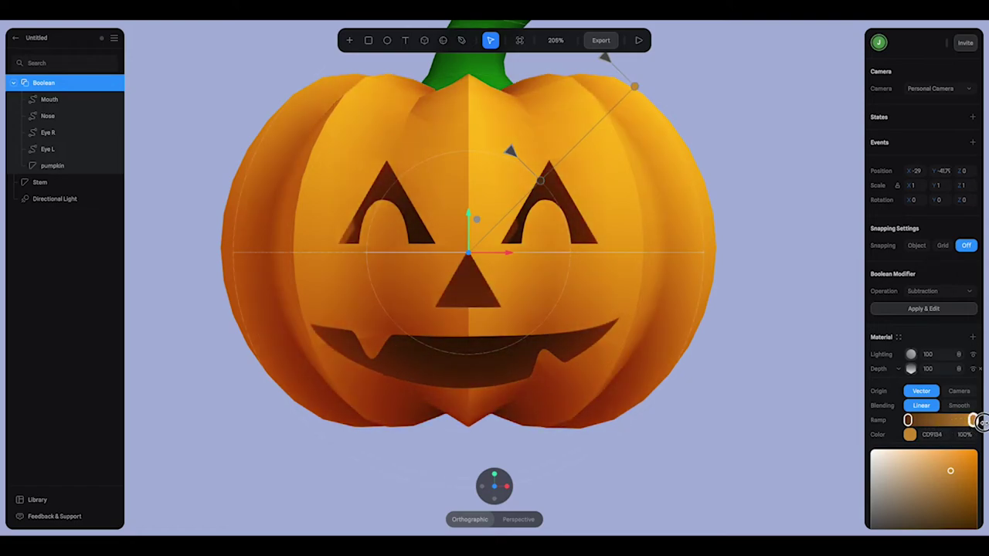
pyautogui.click(928, 335)
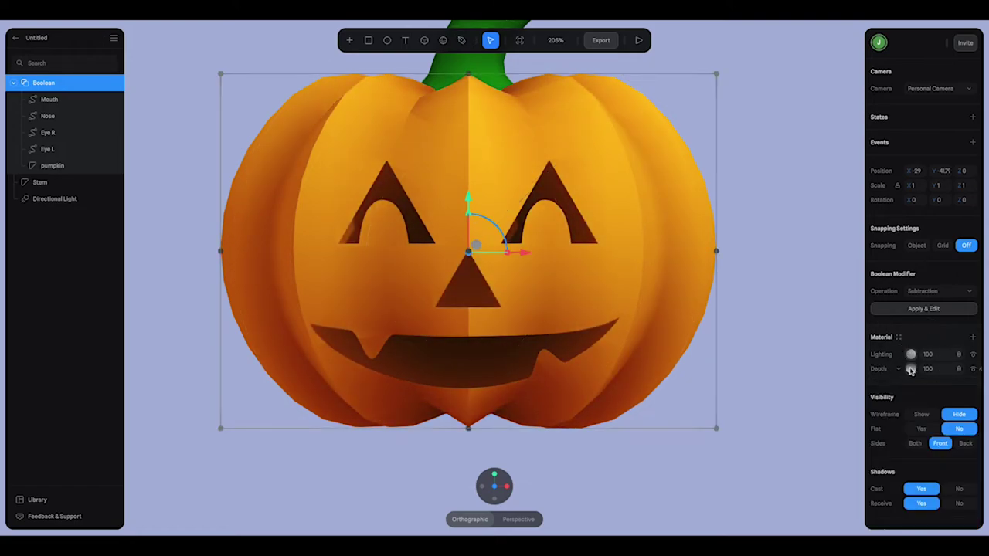
pyautogui.click(973, 338)
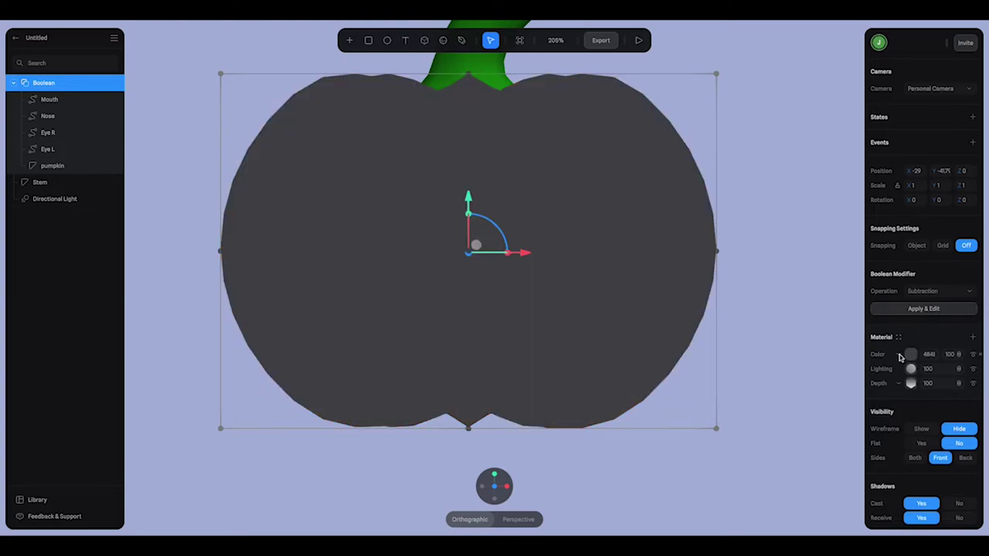
pyautogui.click(899, 356)
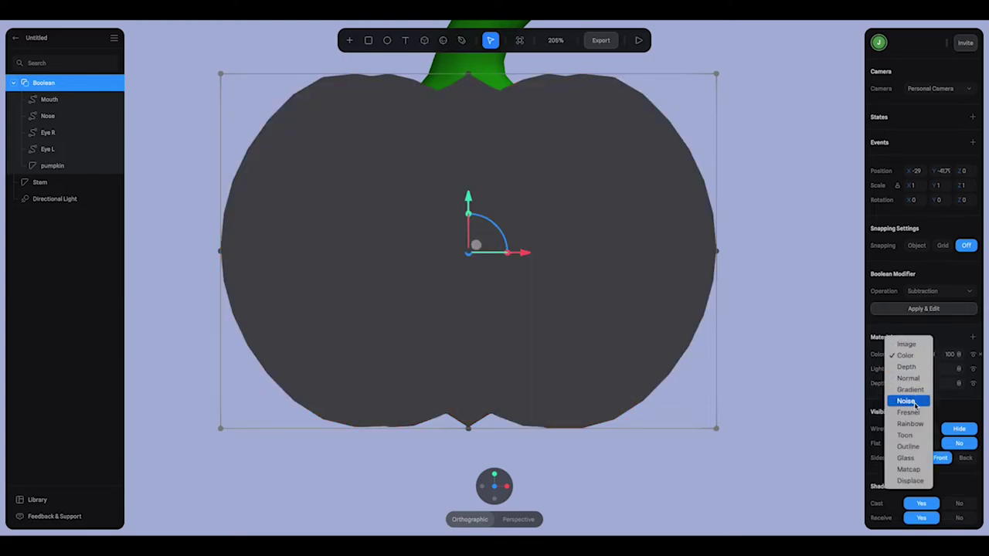
pyautogui.click(906, 366)
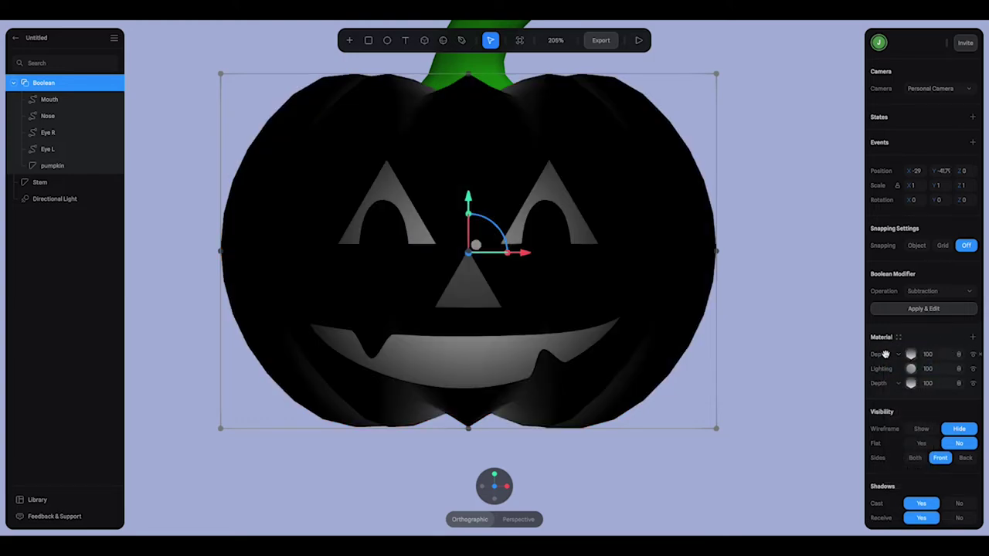
pyautogui.moveTo(883, 355); pyautogui.dragTo(881, 382)
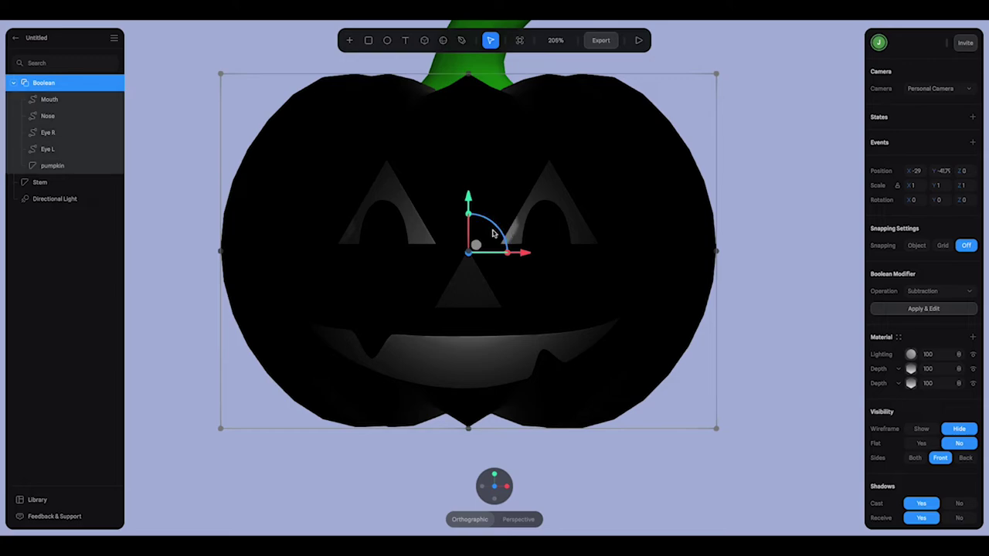
# Give the new Depth layer's color ramp a black middle stop and set its outer black stop to 0% opacity
pyautogui.click(909, 369)
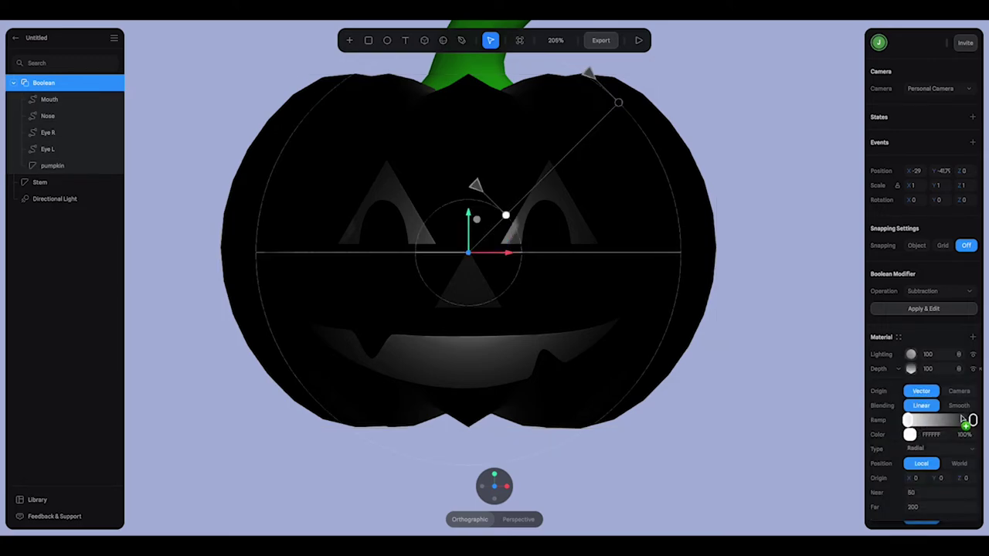
pyautogui.click(957, 420)
pyautogui.moveTo(956, 420)
pyautogui.mouseDown()
pyautogui.moveTo(932, 420)
pyautogui.moveTo(968, 420)
pyautogui.moveTo(931, 419)
pyautogui.mouseUp()
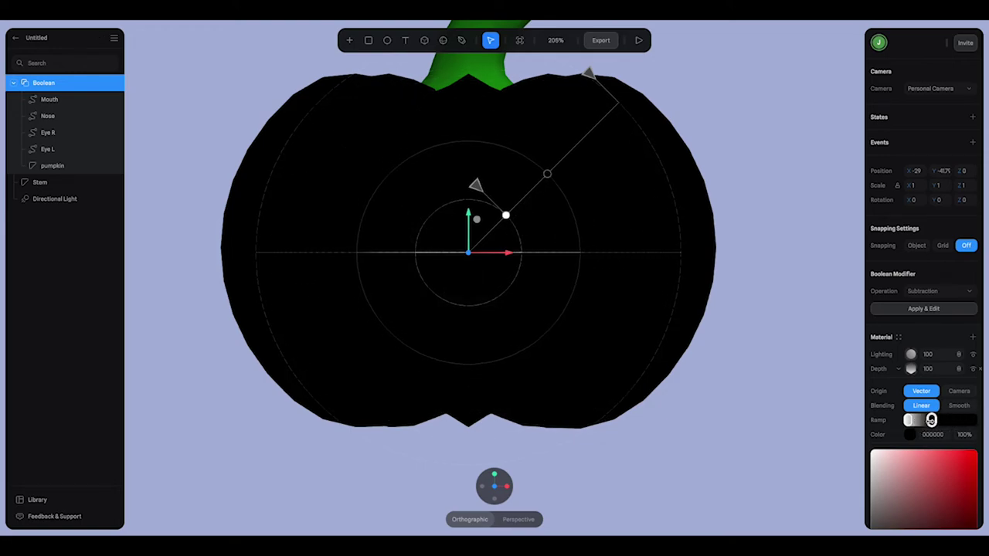
pyautogui.click(960, 422)
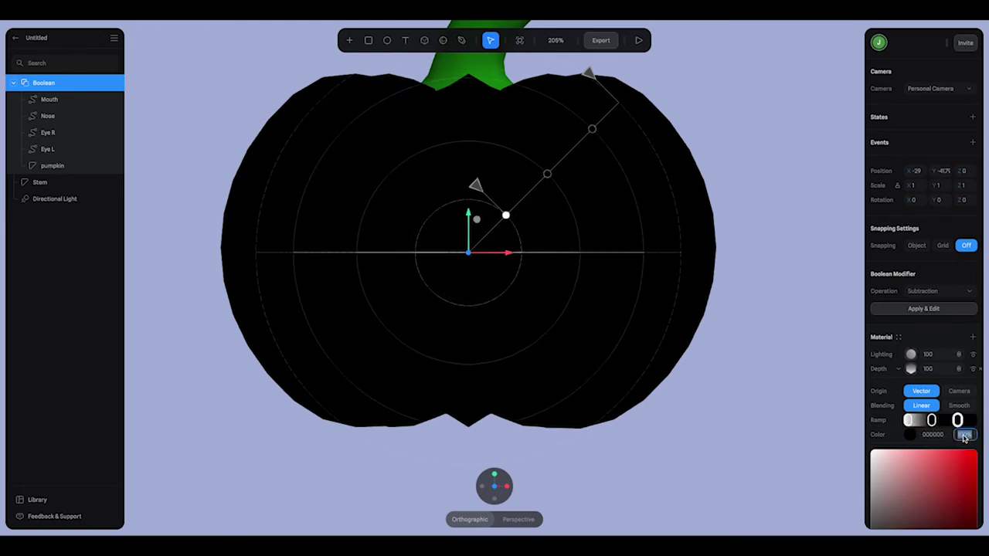
pyautogui.write('0')
pyautogui.press('Return')
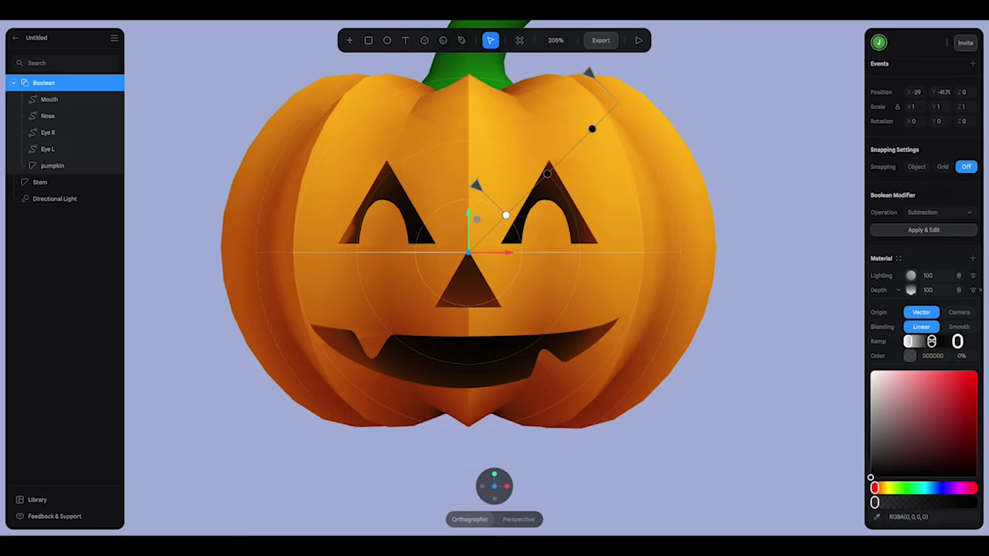
# Color the ramp's middle stop yellow F7D668 and shift the middle and transparent stops toward the far end
pyautogui.click(931, 341)
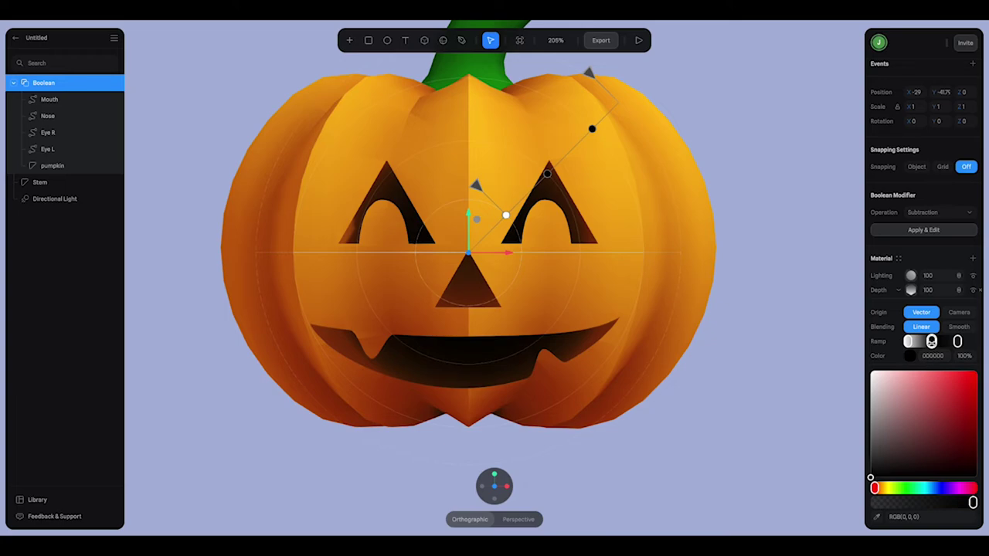
pyautogui.click(888, 488)
pyautogui.moveTo(936, 402); pyautogui.dragTo(963, 341)
pyautogui.click(960, 342)
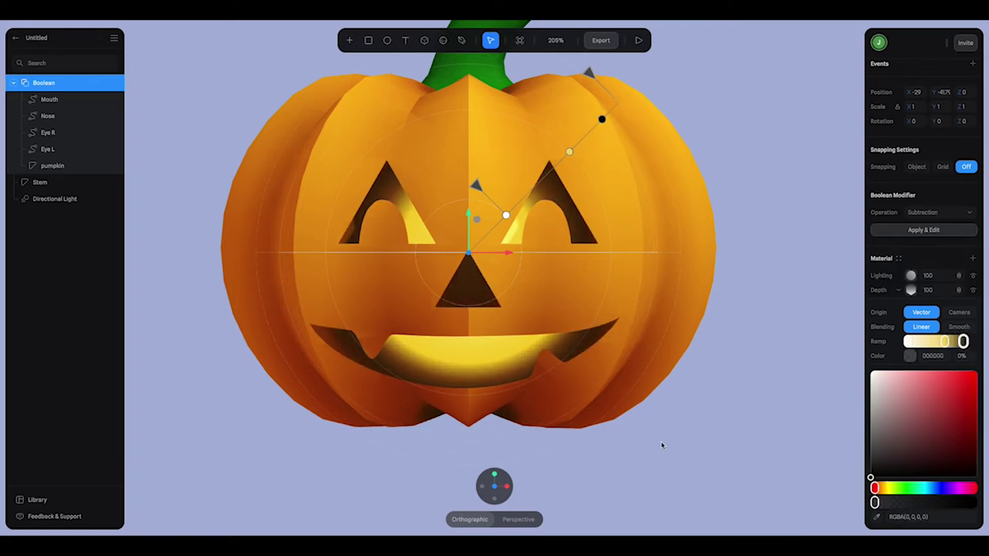
# Move the transparent ramp stop close to the yellow one and check the inner glow from several angles
pyautogui.moveTo(660, 440); pyautogui.dragTo(525, 397)
pyautogui.moveTo(963, 341); pyautogui.dragTo(944, 352)
pyautogui.moveTo(665, 360); pyautogui.dragTo(676, 387)
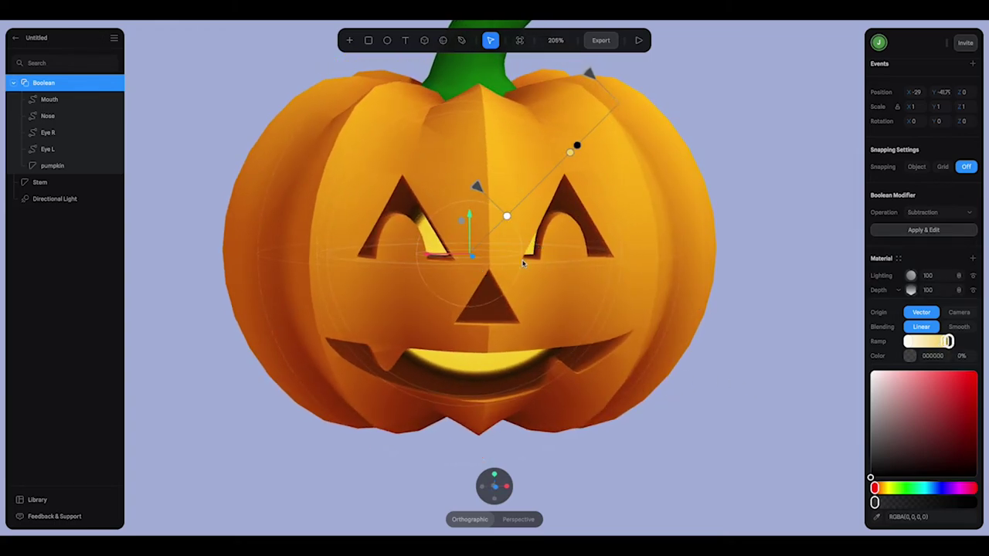
pyautogui.moveTo(567, 226); pyautogui.dragTo(623, 262)
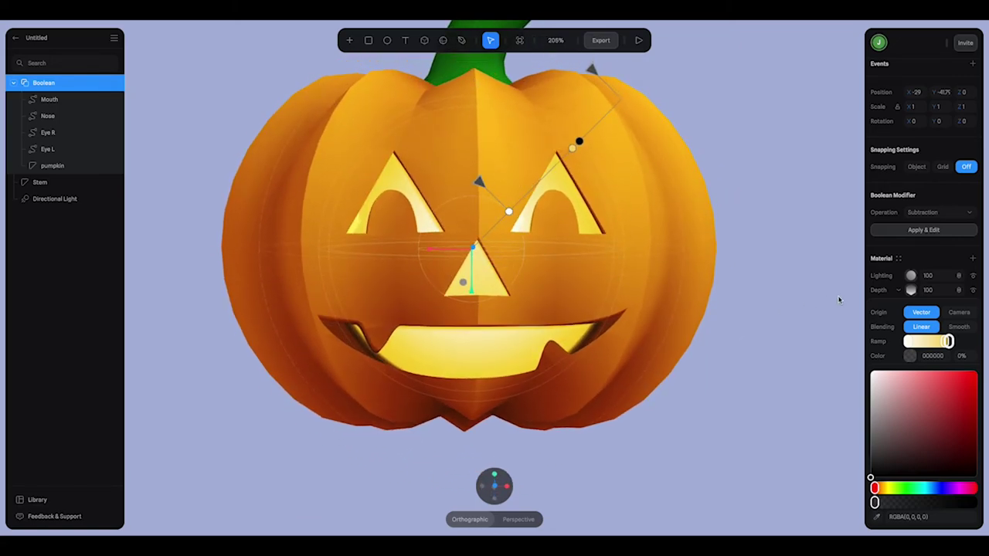
# Fine-tune the spacing of the white, yellow and transparent stops to soften the glow inside the carved openings
pyautogui.click(943, 341)
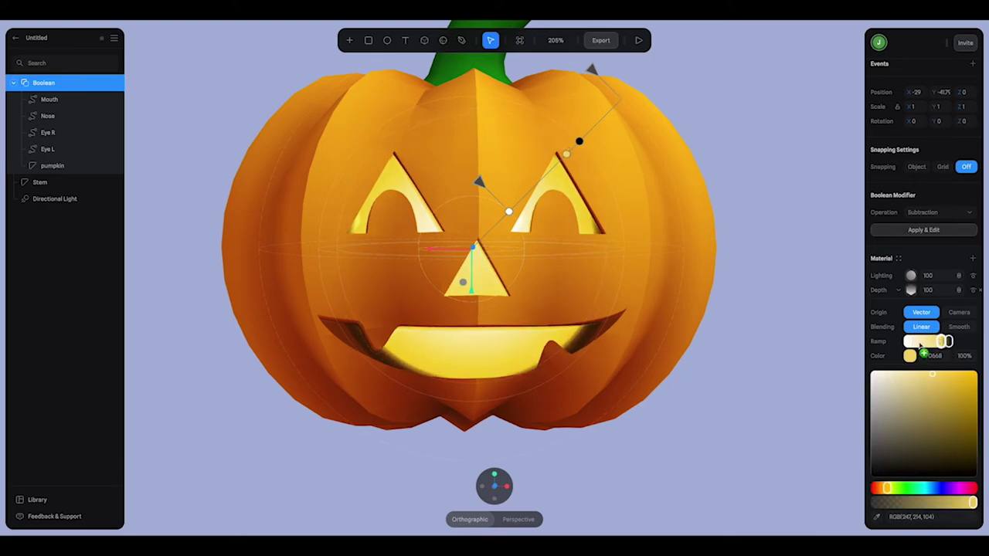
pyautogui.click(910, 341)
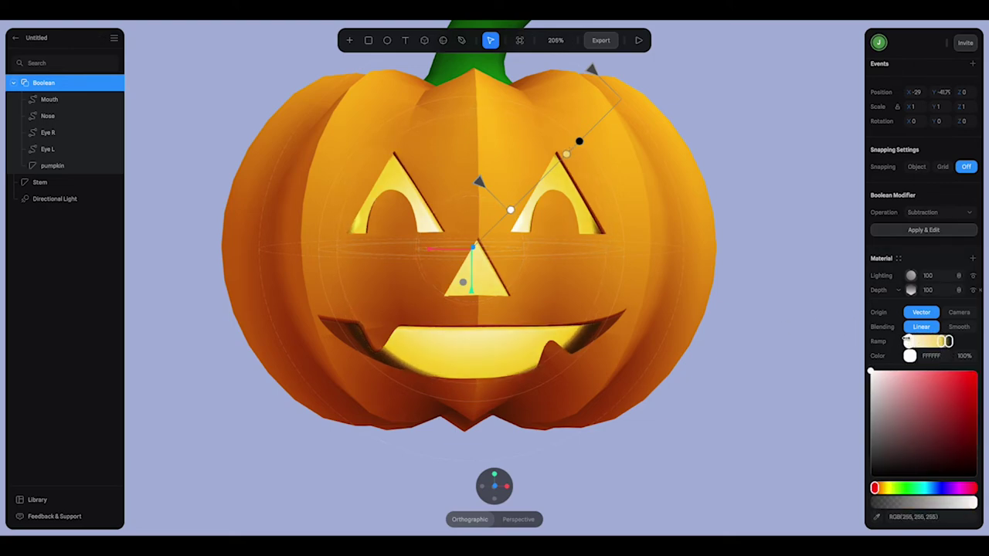
pyautogui.click(941, 340)
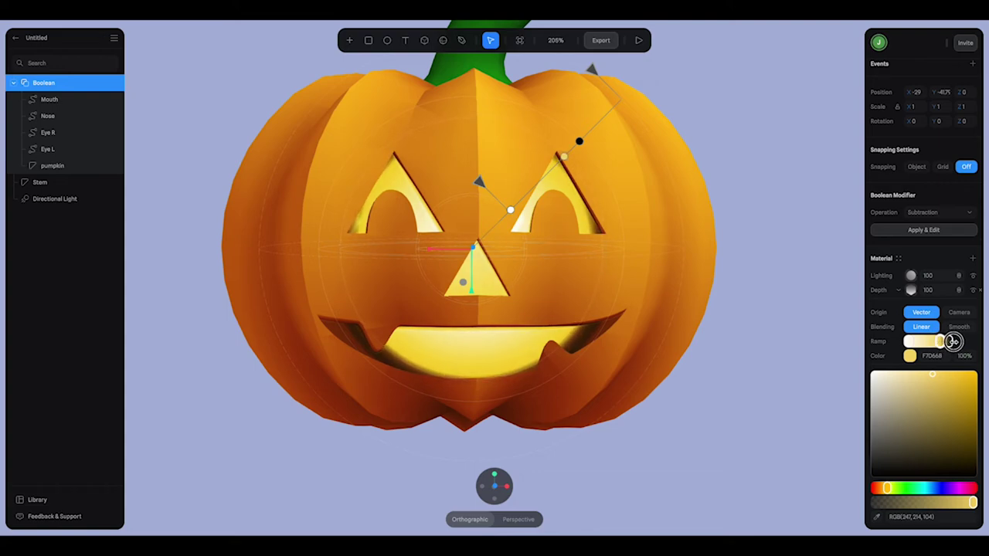
pyautogui.click(956, 342)
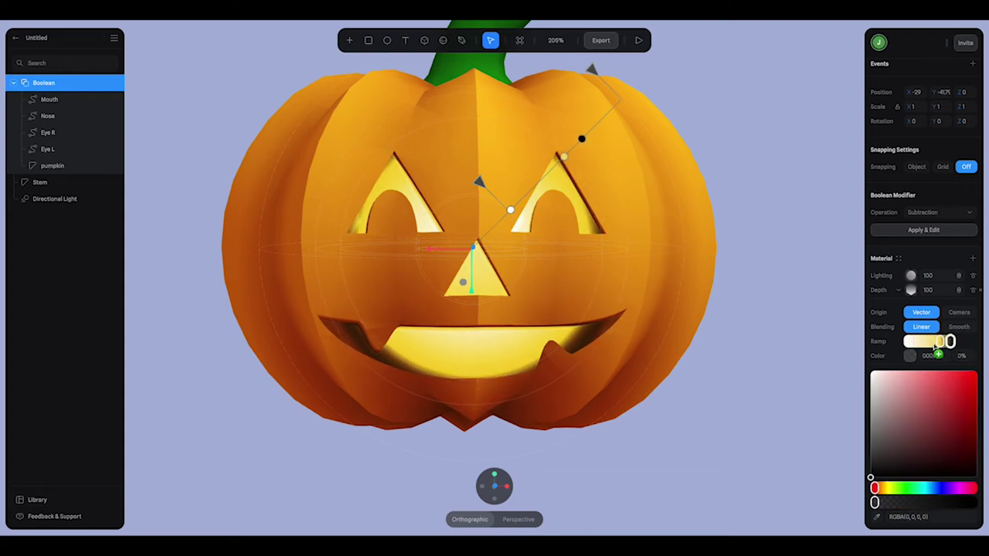
pyautogui.click(937, 342)
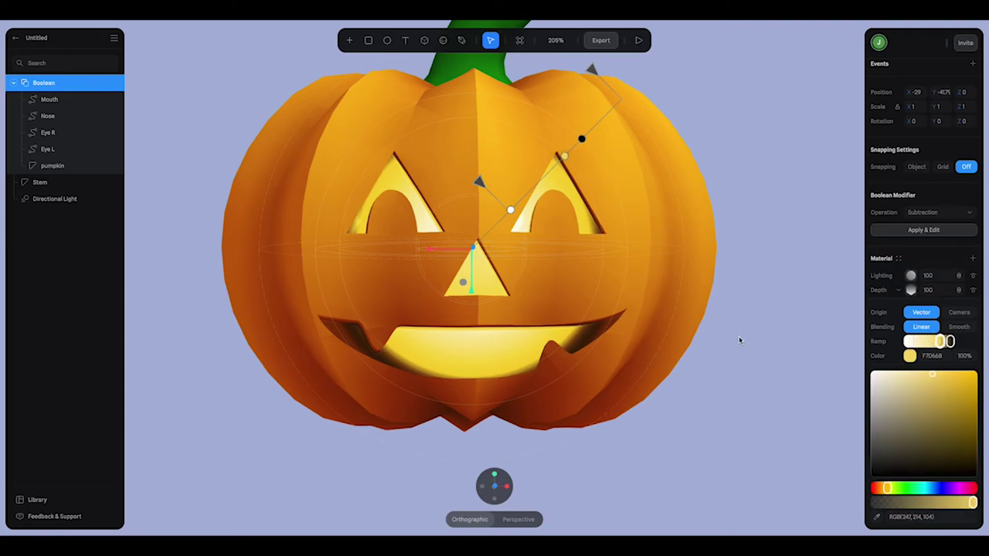
# Close the Depth layer settings and preview the glowing pumpkin in play mode before returning to the editor
pyautogui.moveTo(727, 250); pyautogui.dragTo(704, 260, button='middle')
pyautogui.scroll(-3, 612, 222)
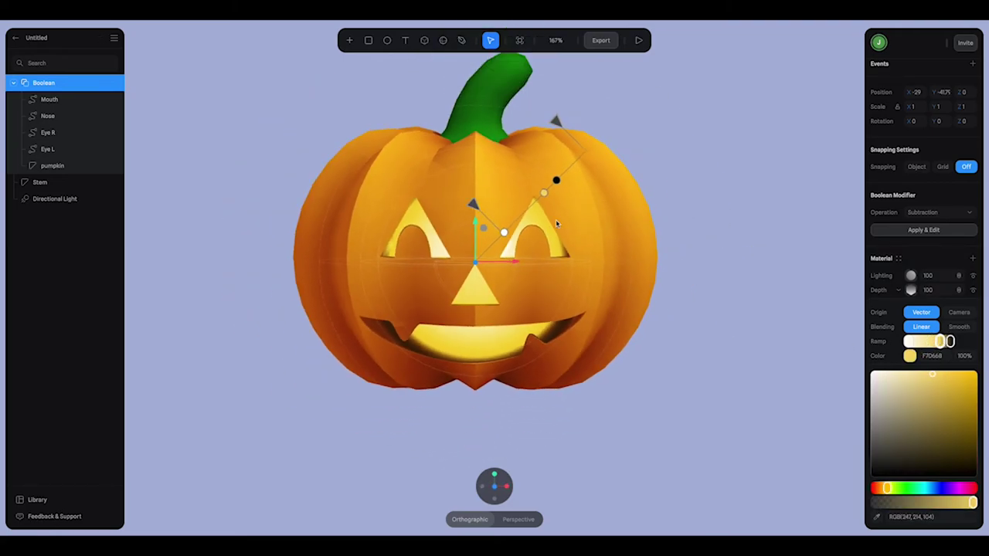
pyautogui.click(495, 489)
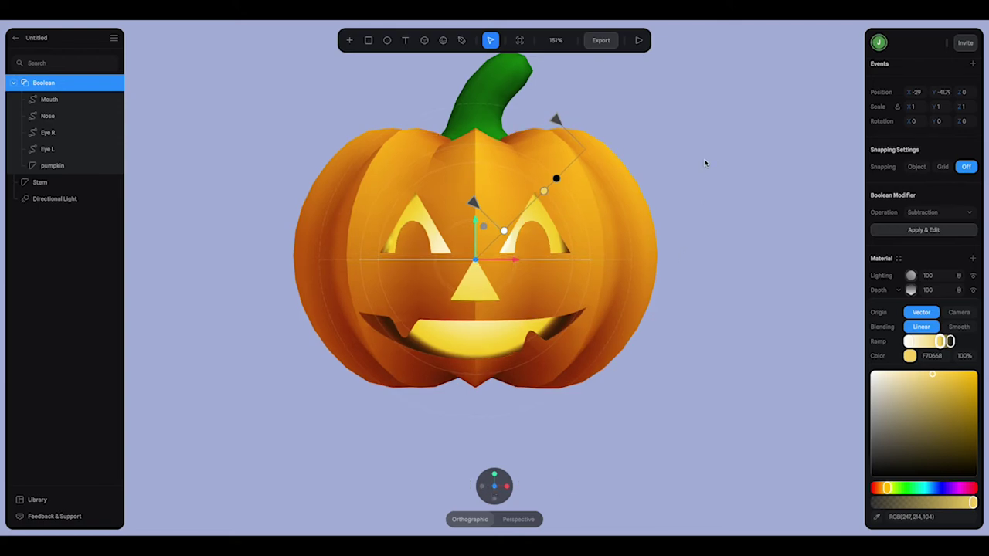
pyautogui.moveTo(704, 163); pyautogui.dragTo(706, 193, button='middle')
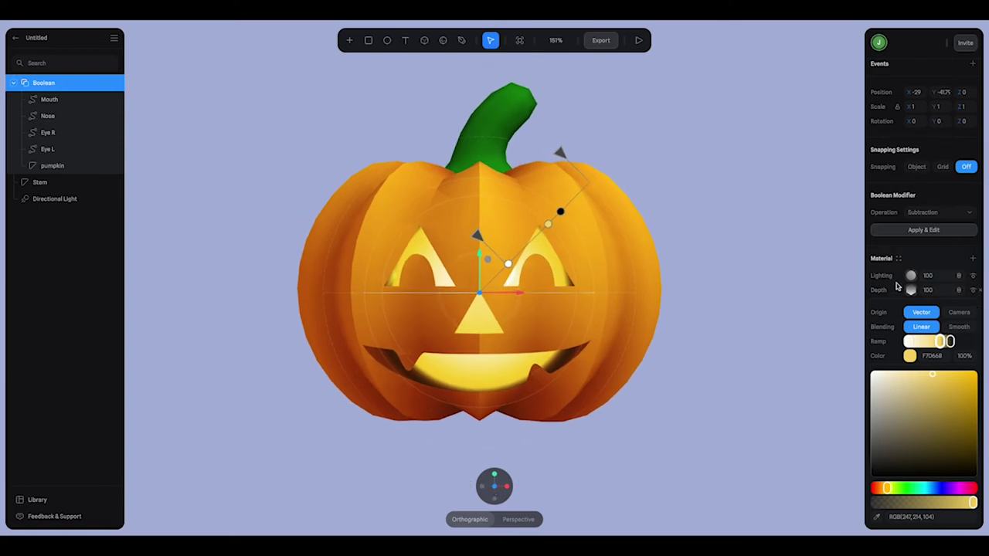
pyautogui.click(912, 290)
pyautogui.click(639, 40)
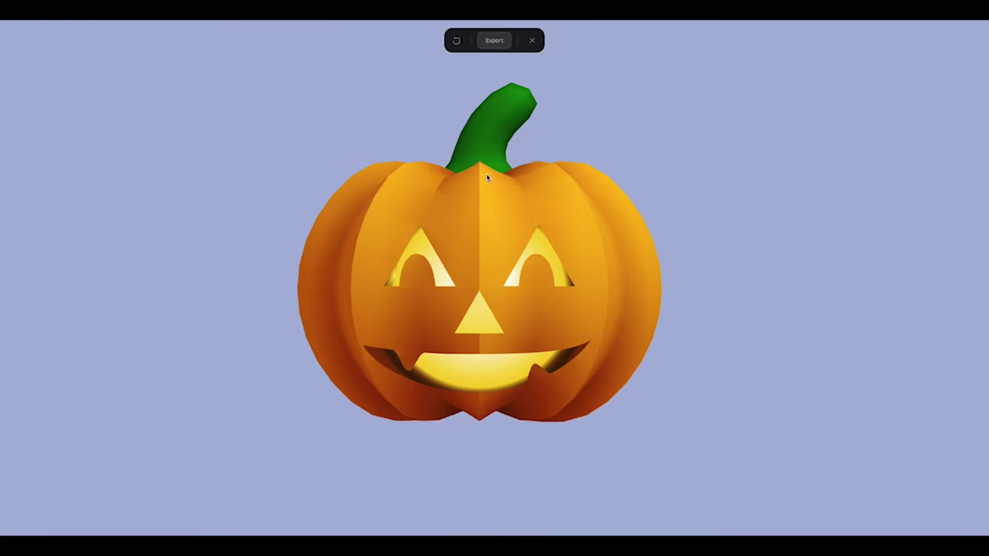
pyautogui.click(533, 41)
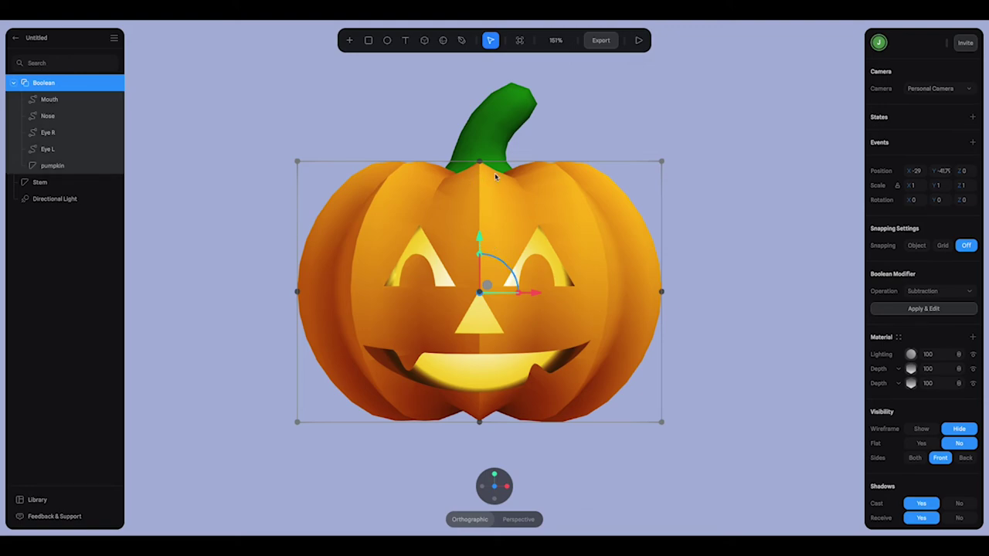
# Set the pumpkin mesh's subdivision level to 2 and preview the smoothed model in play mode
pyautogui.click(64, 165)
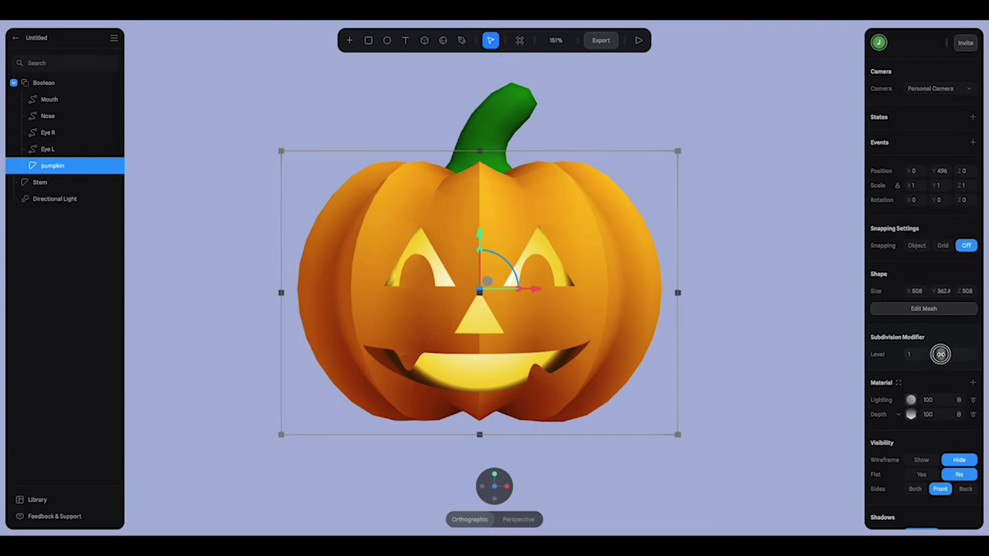
pyautogui.moveTo(939, 353); pyautogui.dragTo(947, 354)
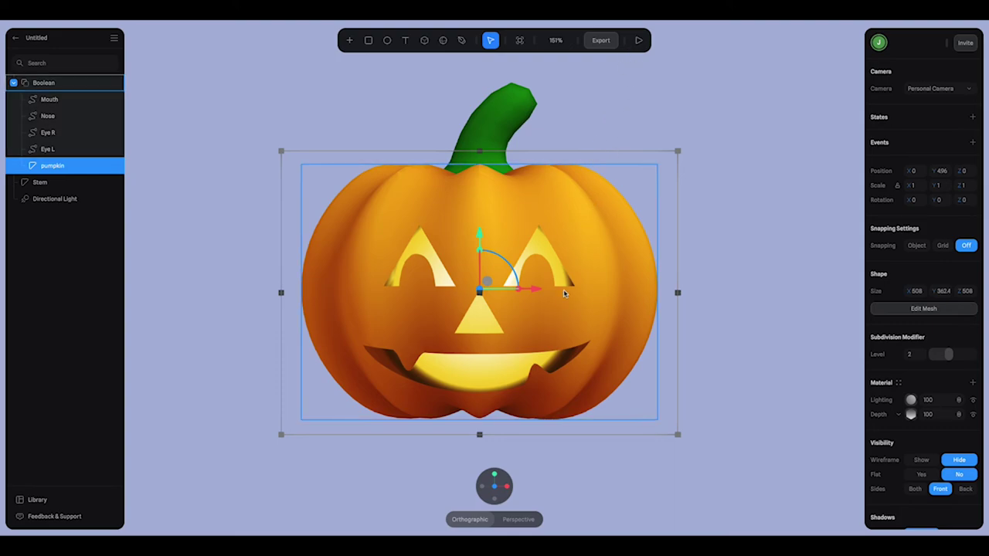
pyautogui.click(639, 40)
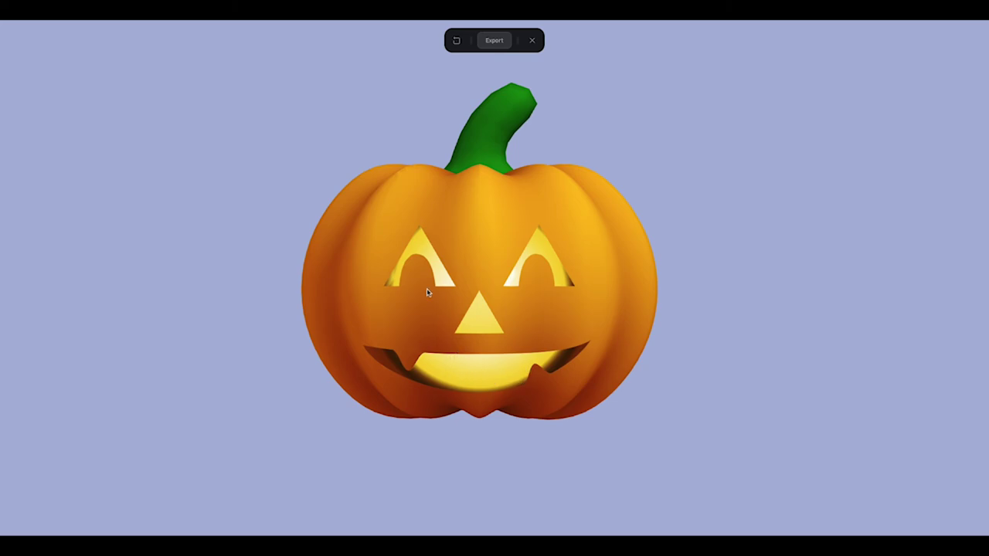
pyautogui.click(532, 41)
# Add a new state to the Boolean pumpkin object
pyautogui.click(60, 84)
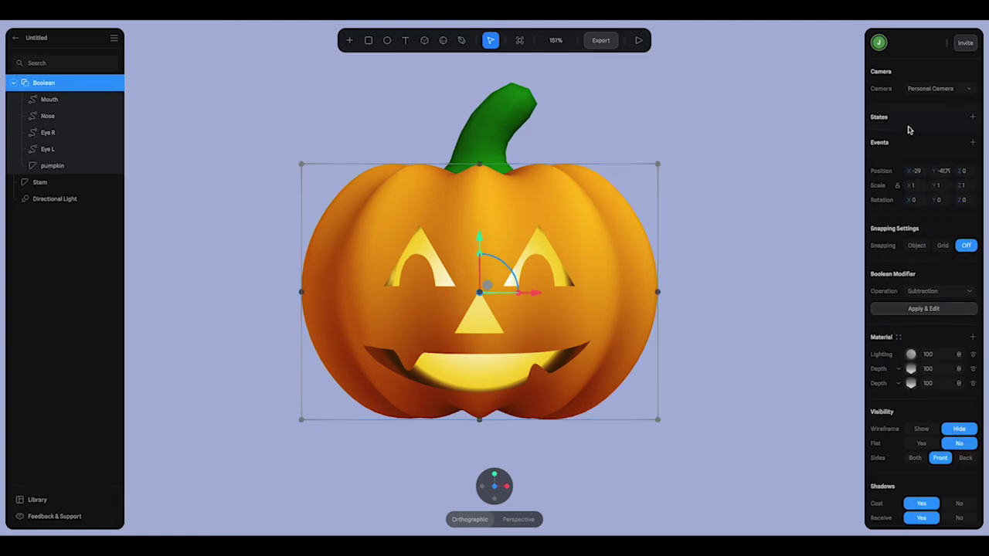
pyautogui.click(973, 118)
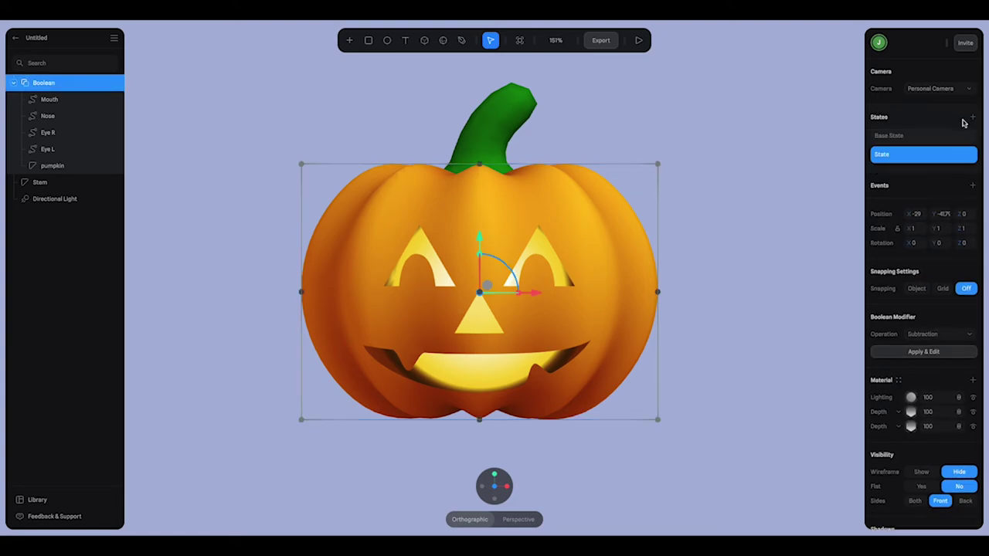
pyautogui.scroll(-1, 924, 342)
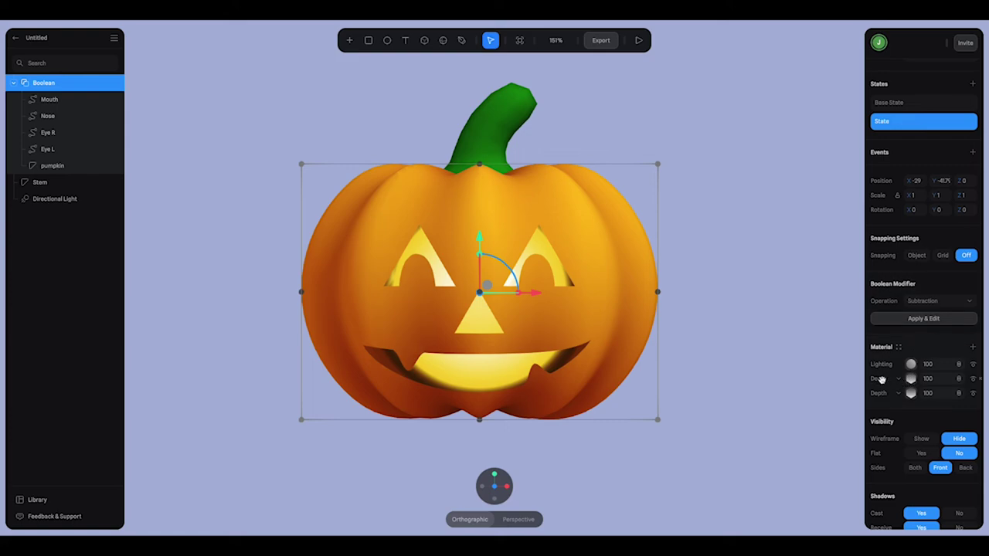
# In the new state, move the upper Depth layer's yellow ramp stop closer to white and shift the gradient origin slightly down
pyautogui.click(910, 379)
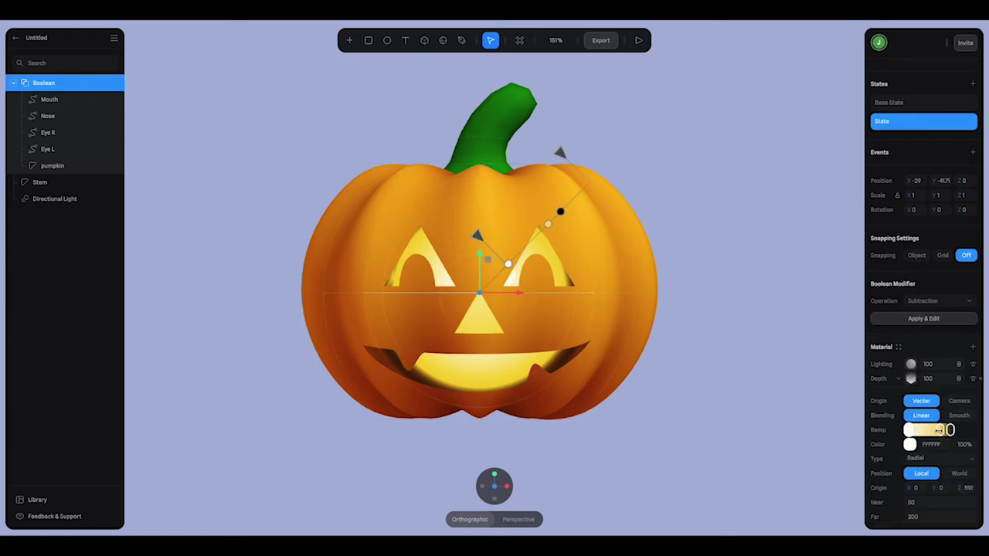
pyautogui.click(936, 431)
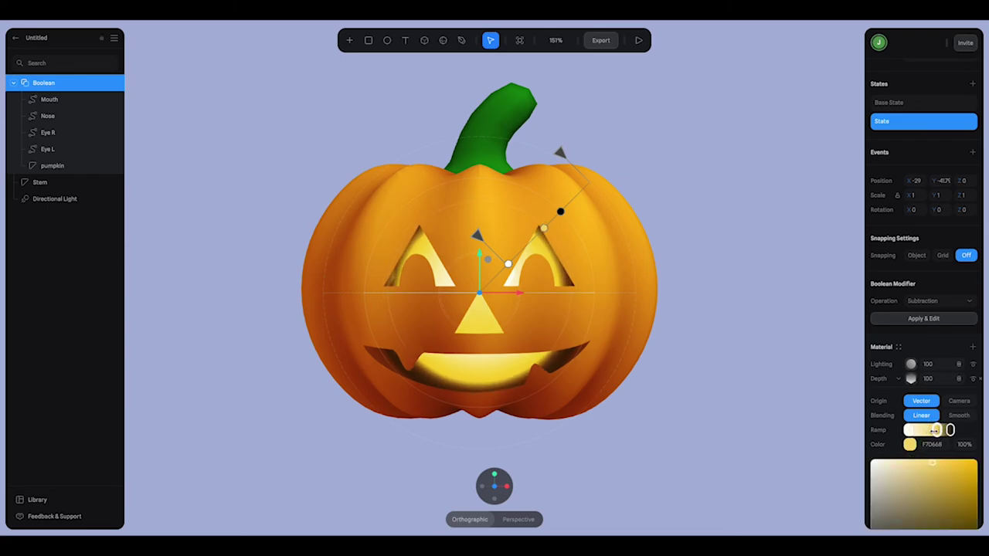
pyautogui.click(950, 431)
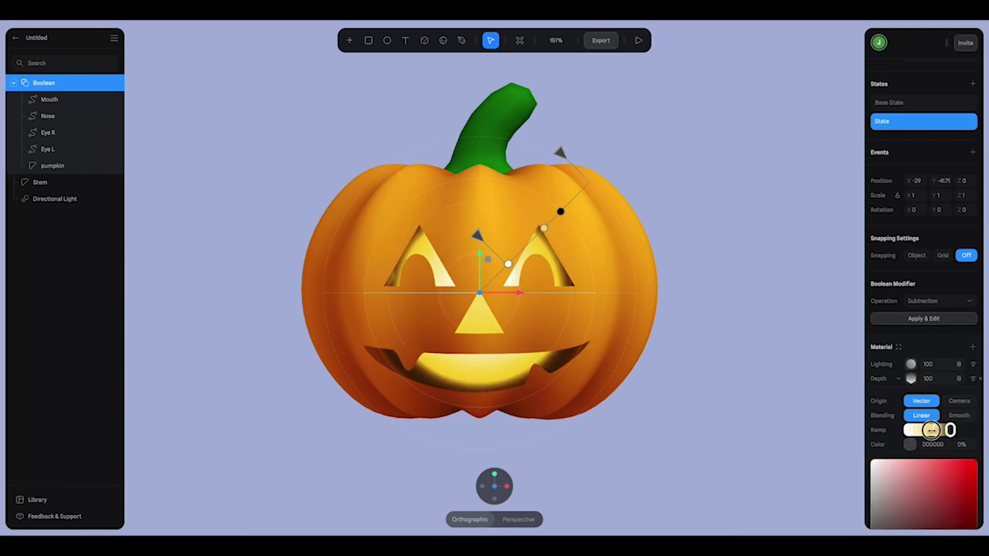
pyautogui.click(931, 430)
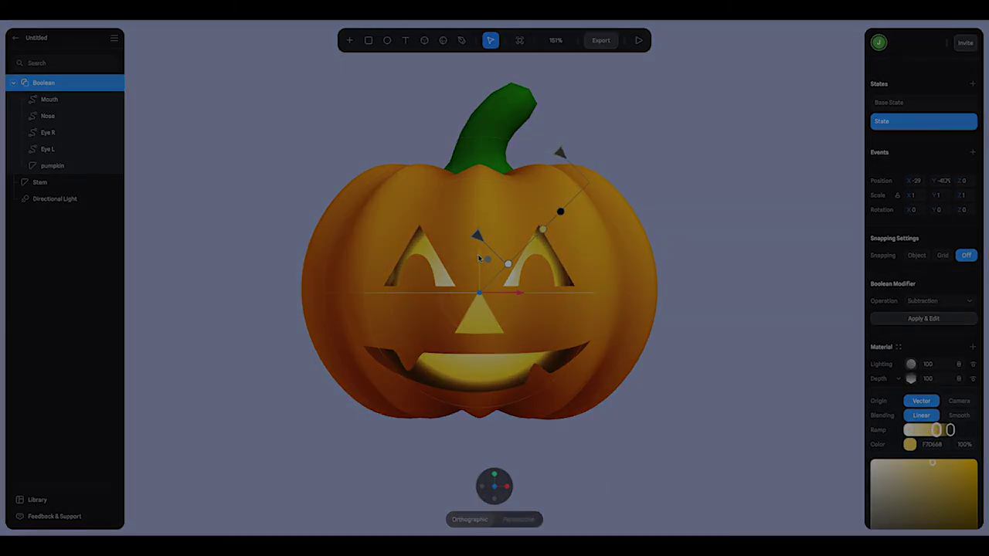
pyautogui.moveTo(480, 261); pyautogui.dragTo(480, 261)
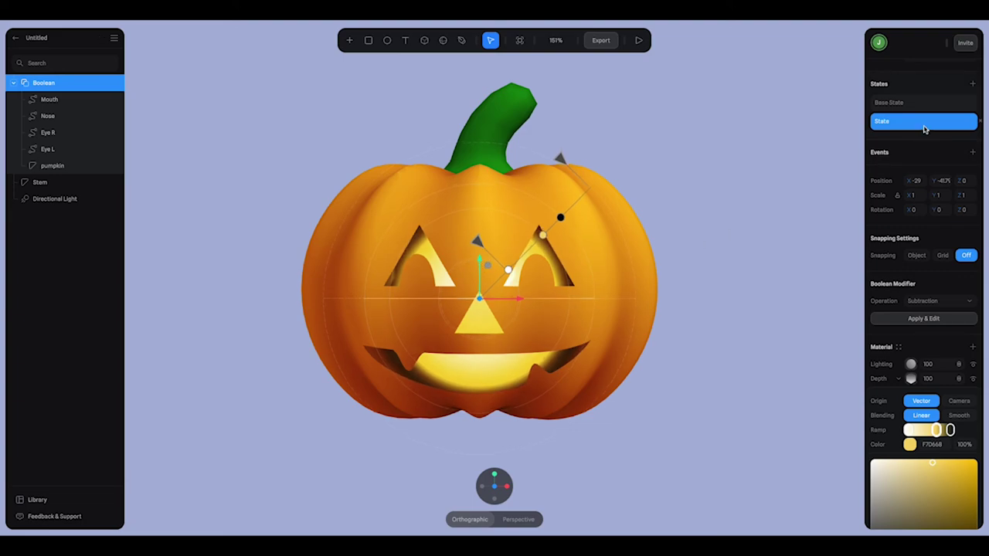
# Switch between the Base State and the new state to compare the inner glow, ending on the Base State
pyautogui.click(921, 106)
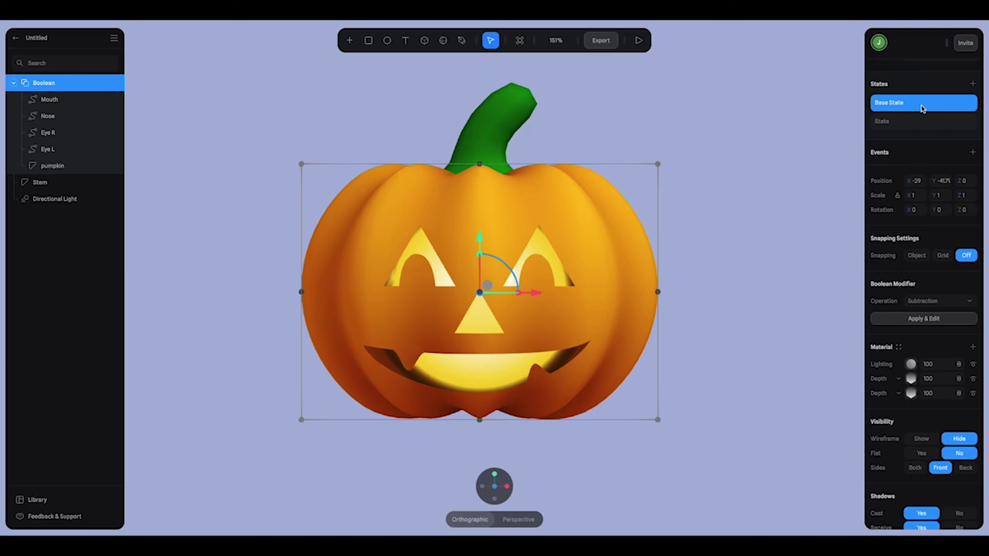
pyautogui.click(922, 123)
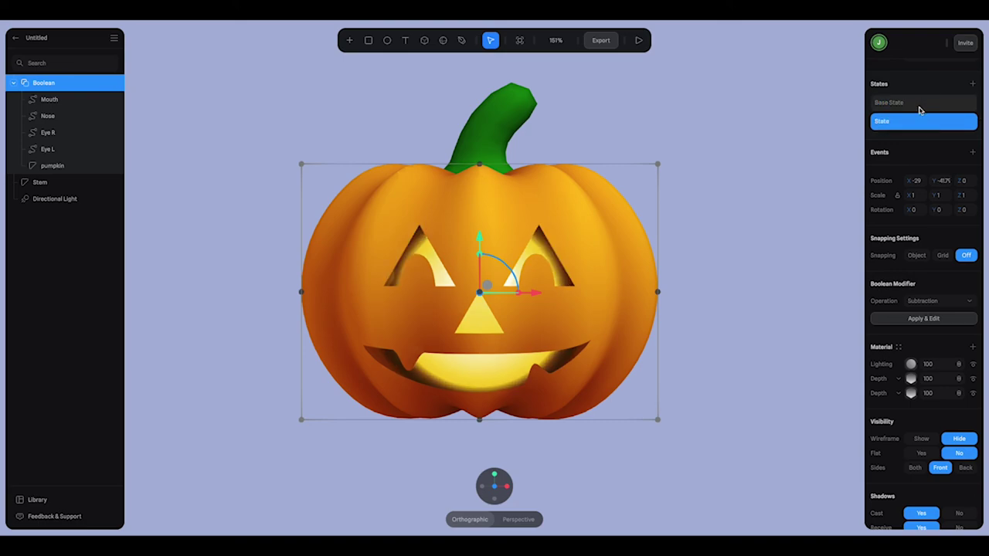
pyautogui.click(922, 108)
# Add a Start event with a Transition to State, using an Infinite loop and Ping Pong cycle, and preview it in play mode
pyautogui.click(973, 154)
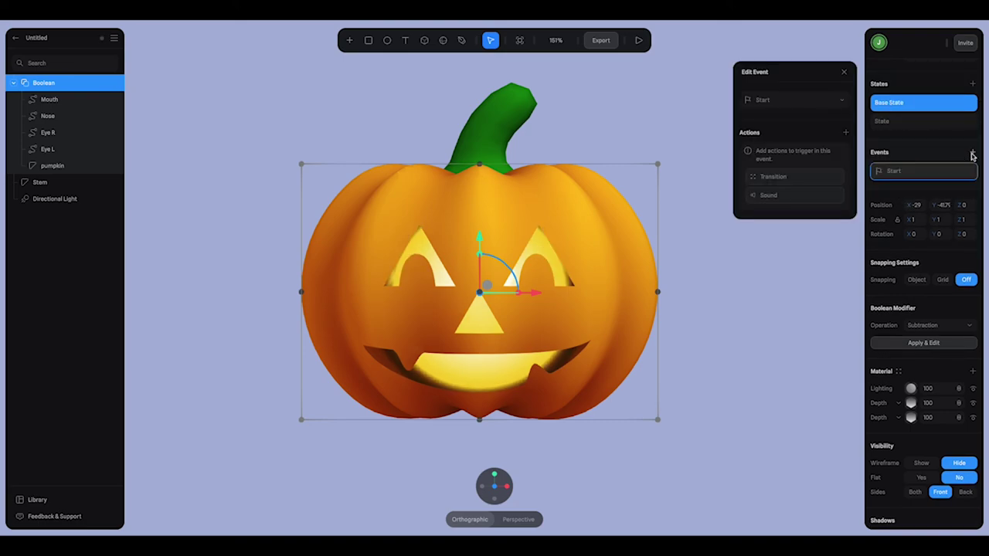
pyautogui.click(796, 176)
pyautogui.click(784, 151)
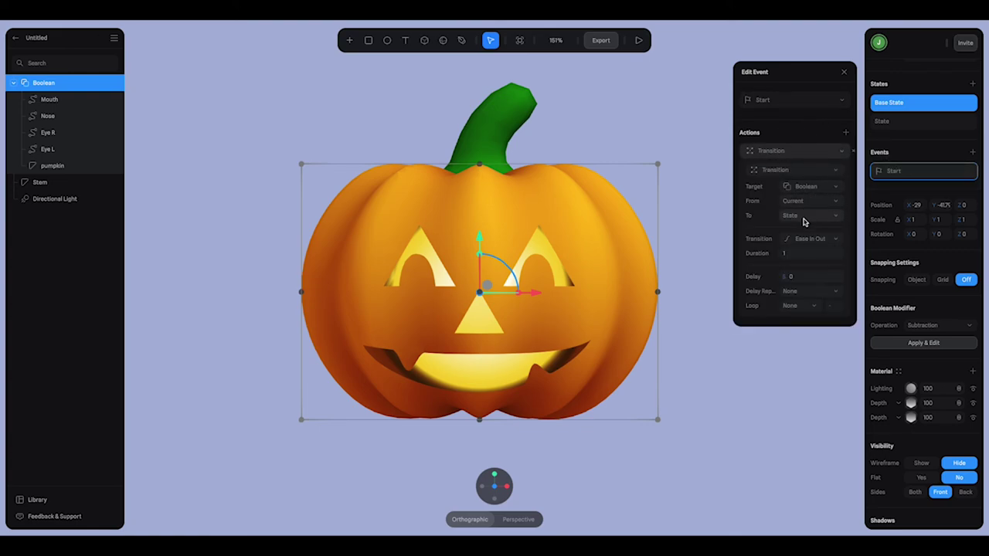
pyautogui.click(795, 306)
pyautogui.click(803, 337)
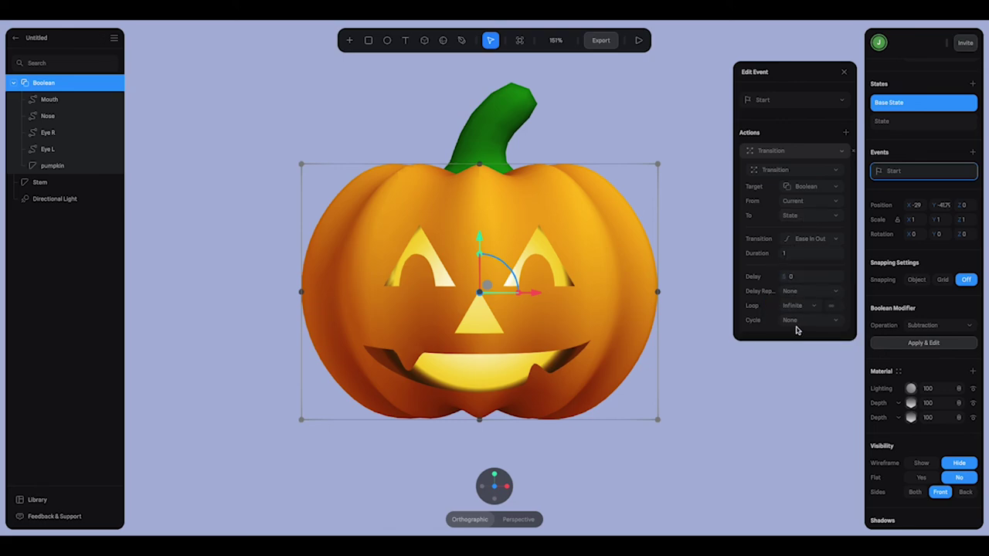
pyautogui.click(791, 322)
pyautogui.click(796, 335)
pyautogui.click(638, 42)
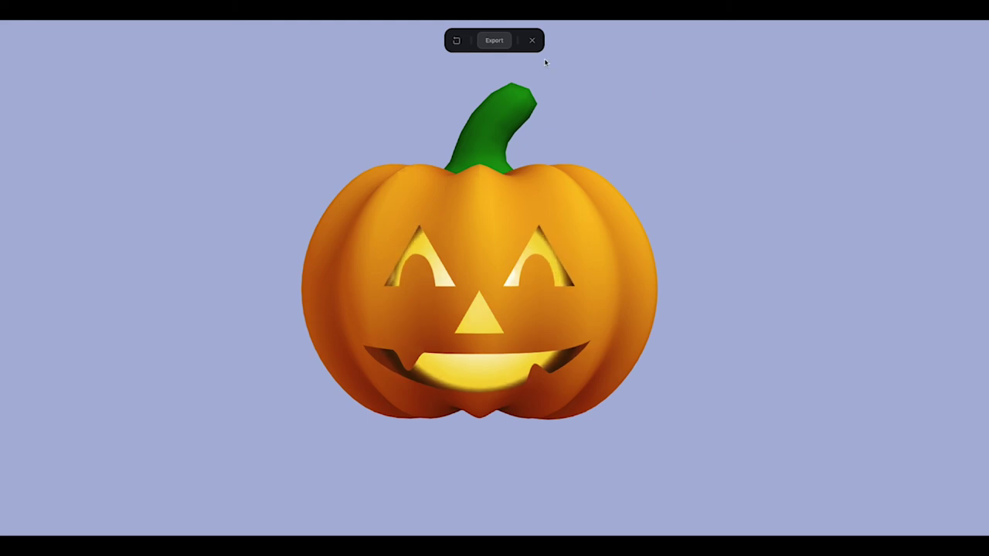
pyautogui.click(531, 40)
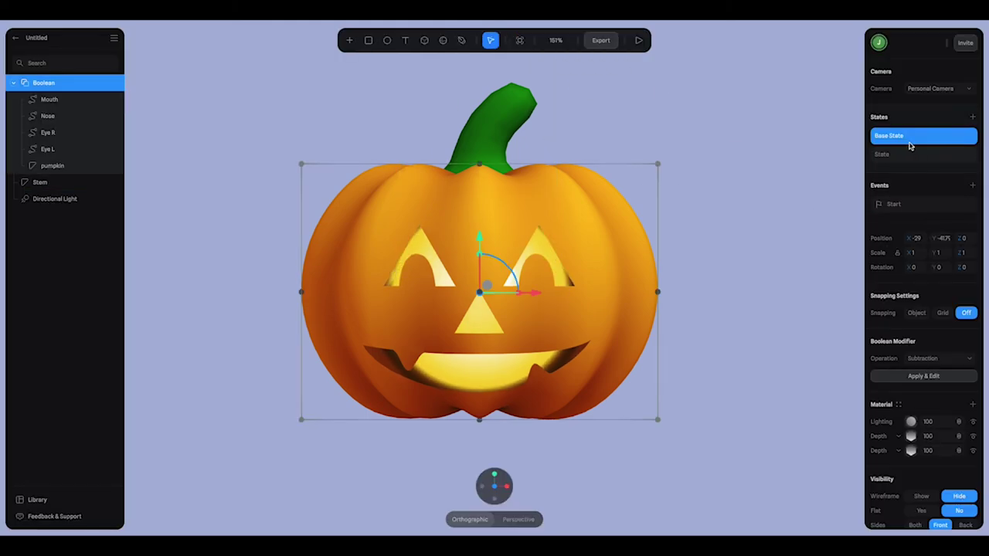
# Adjust the duration of the Start event's transition and preview the glow animation in play mode
pyautogui.click(912, 205)
pyautogui.click(790, 256)
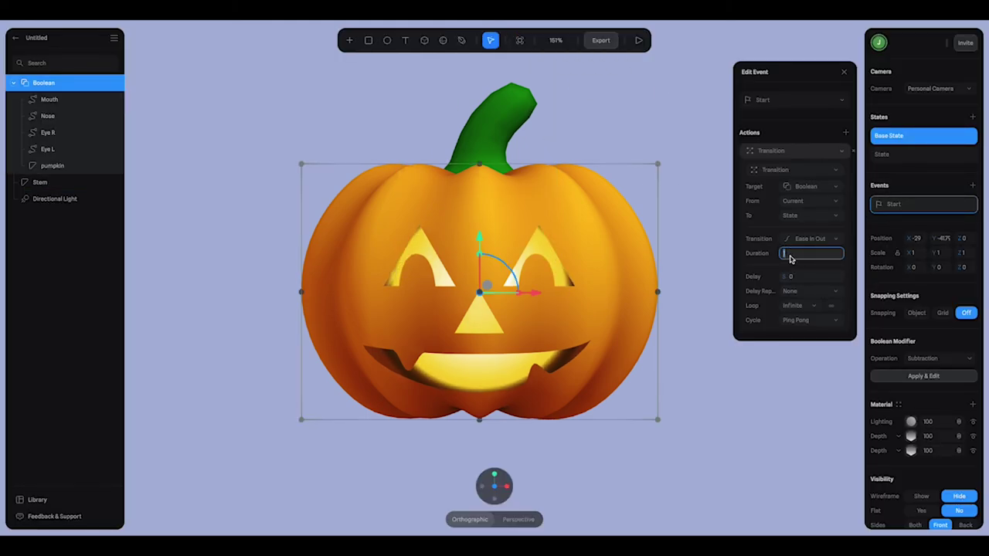
pyautogui.click(639, 40)
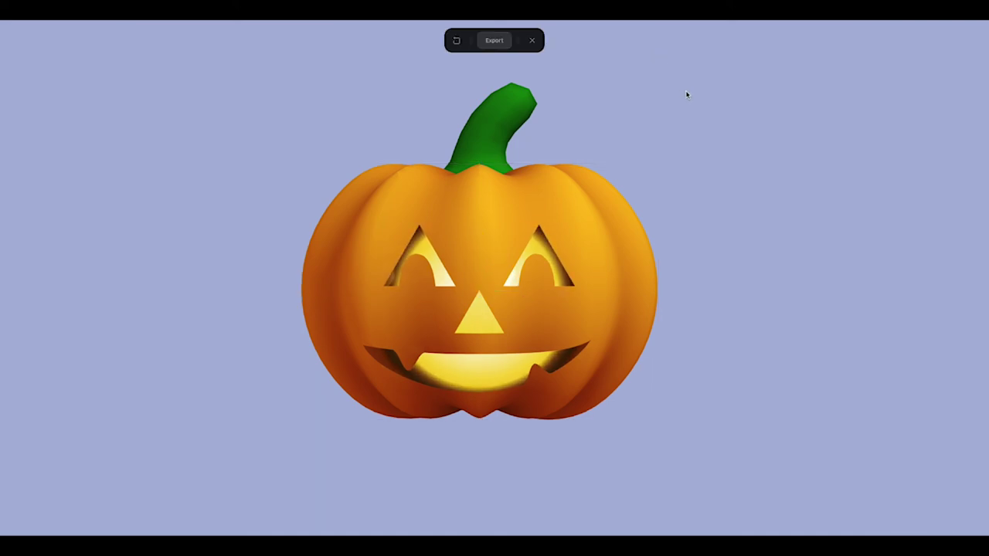
pyautogui.click(532, 40)
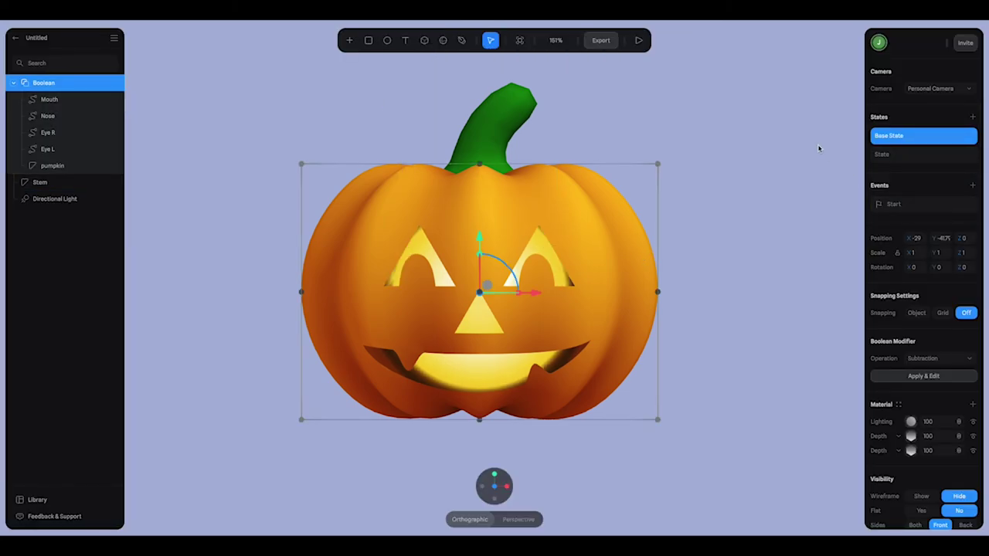
# Group the Boolean pumpkin and the Stem together
pyautogui.click(46, 82)
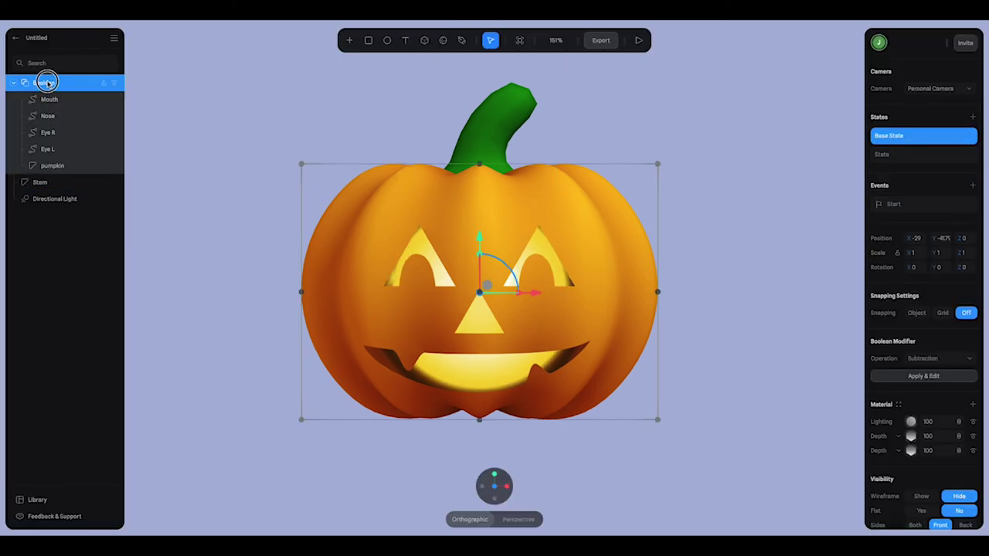
pyautogui.keyDown('shift'); pyautogui.click(55, 183); pyautogui.keyUp('shift')
pyautogui.hotkey('ctrl', 'g')
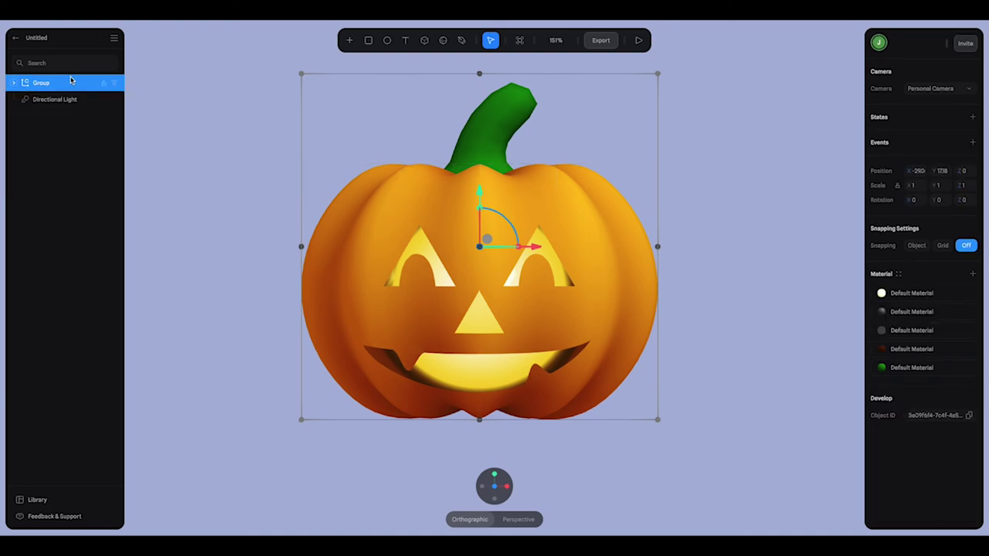
# Add a Look At event to the pumpkin group and preview the cursor-following motion in play mode
pyautogui.click(972, 143)
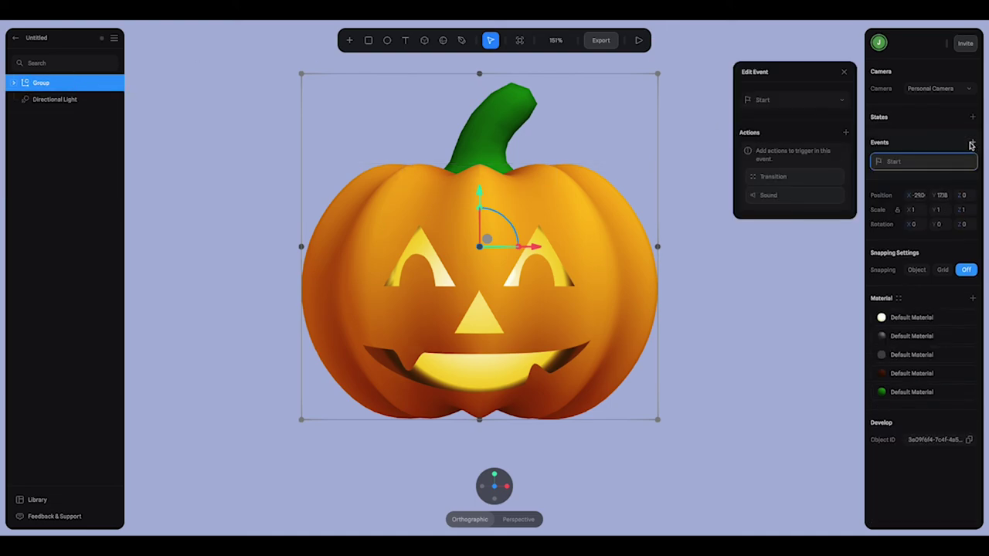
pyautogui.click(779, 102)
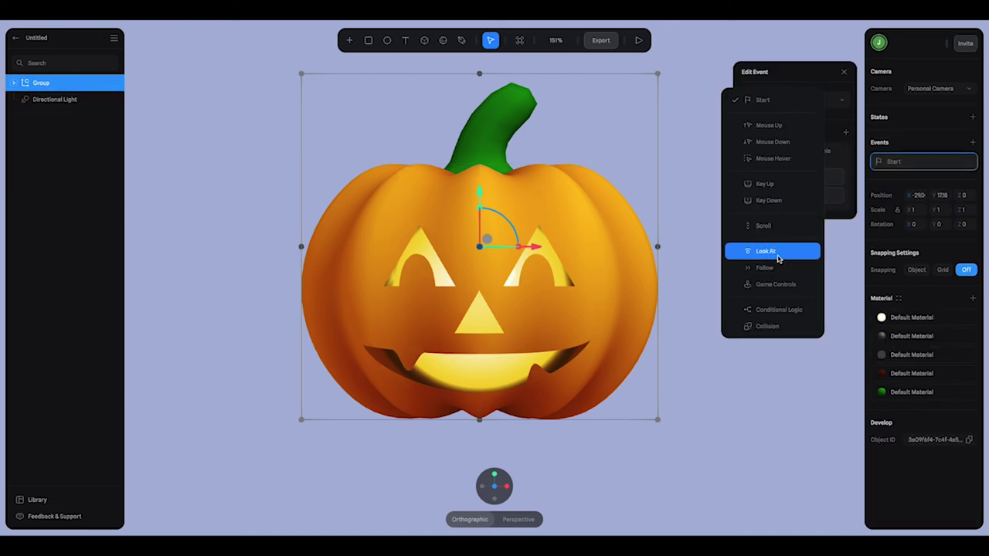
pyautogui.click(779, 253)
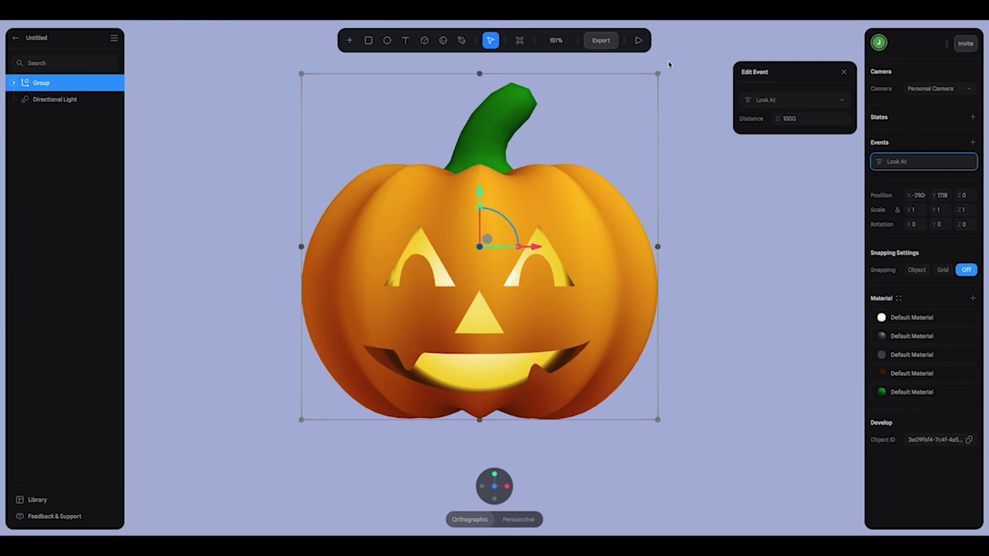
pyautogui.click(638, 40)
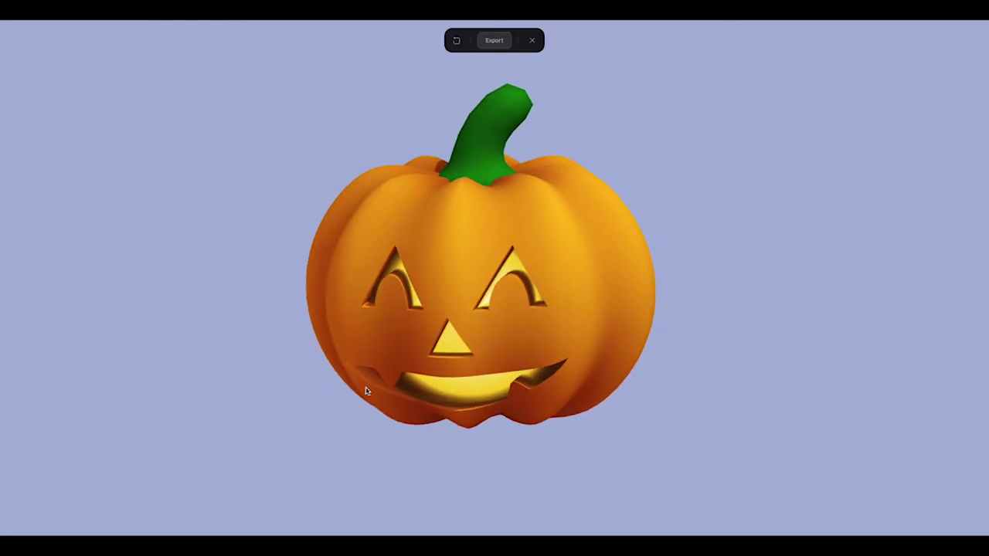